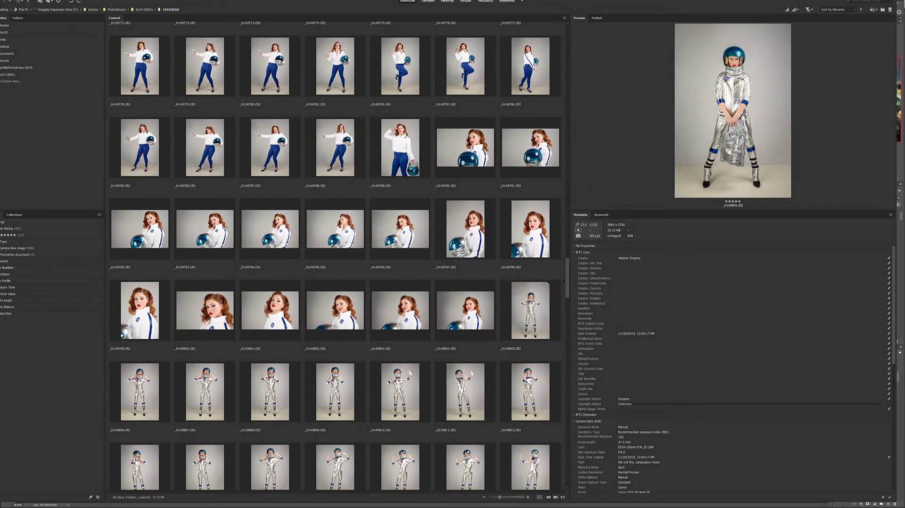
Browse the photo shoot and preview a landscape shot of the woman holding the blue helmet
left_click_drag(564, 281, 564, 275)
left_click(269, 307)
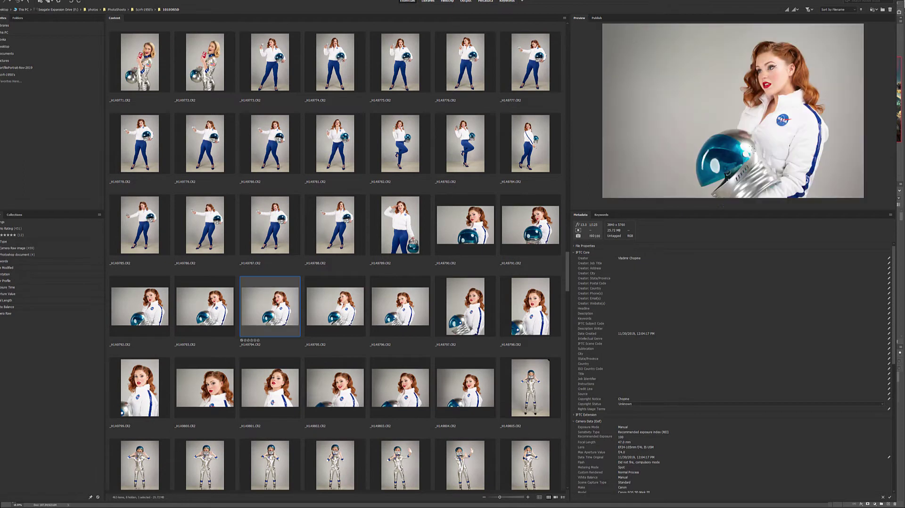
left_click(564, 269)
left_click_drag(566, 263, 502, 377)
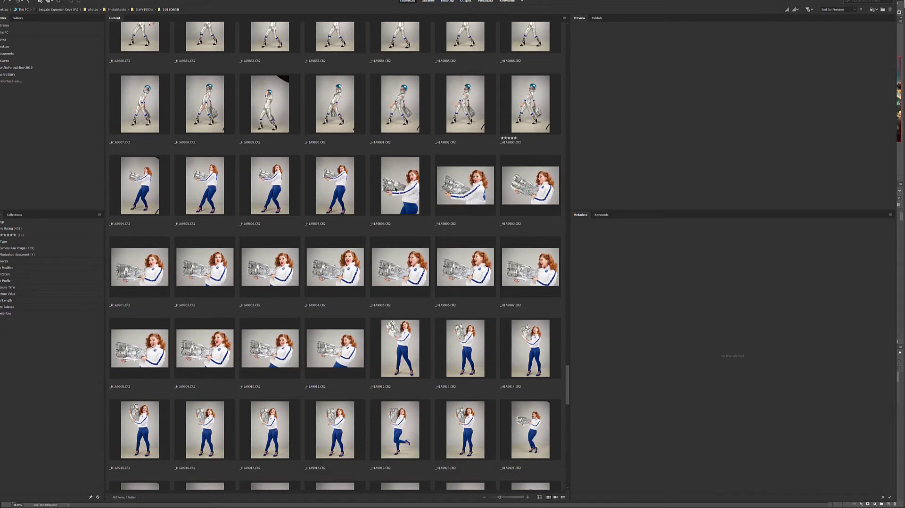
Preview several landscape shots of the woman holding the silver prop gun
left_click(454, 187)
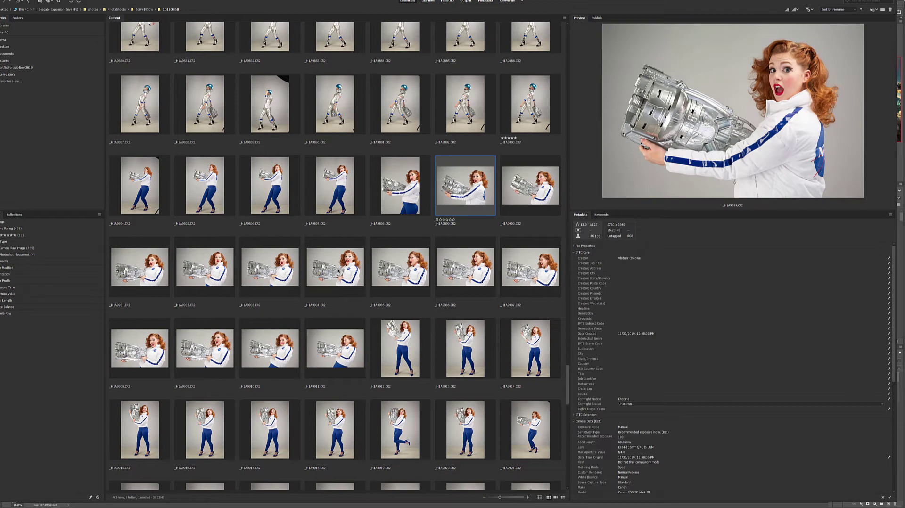
left_click(339, 272)
key("Down")
left_click(262, 346)
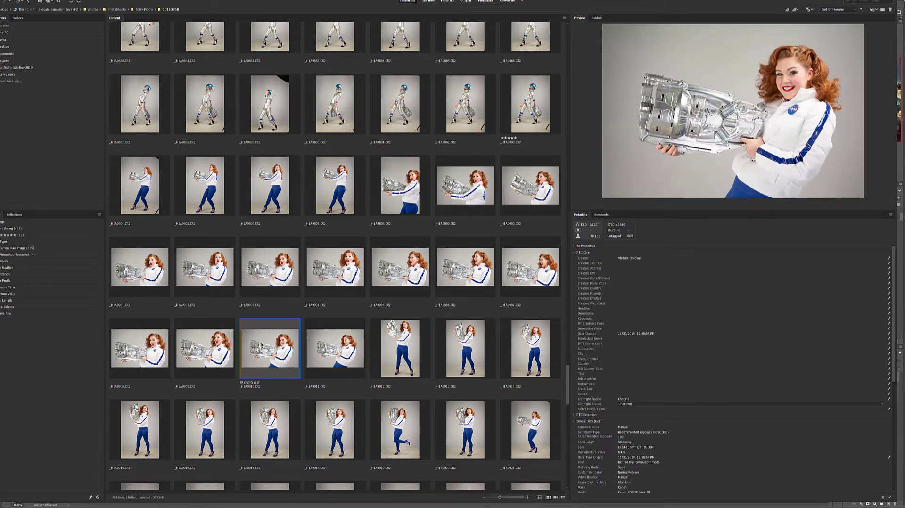
left_click(492, 191)
key("Right")
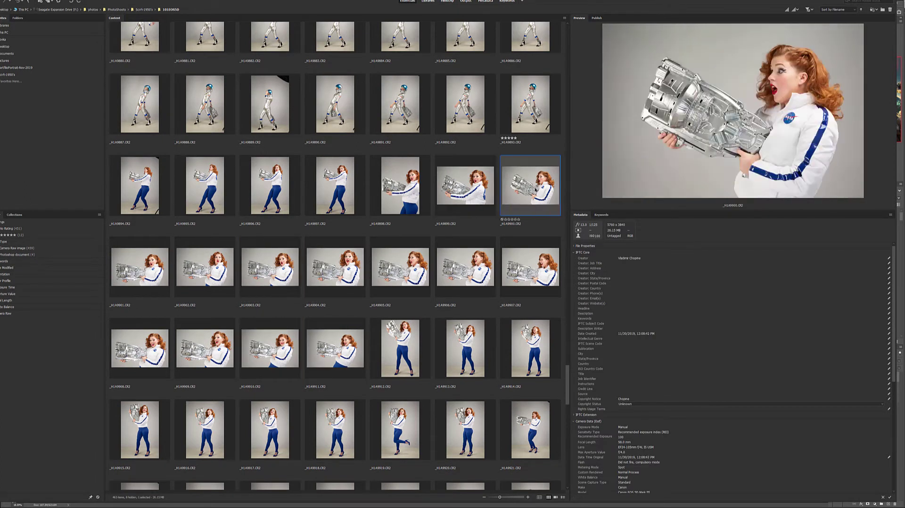
left_click(161, 279)
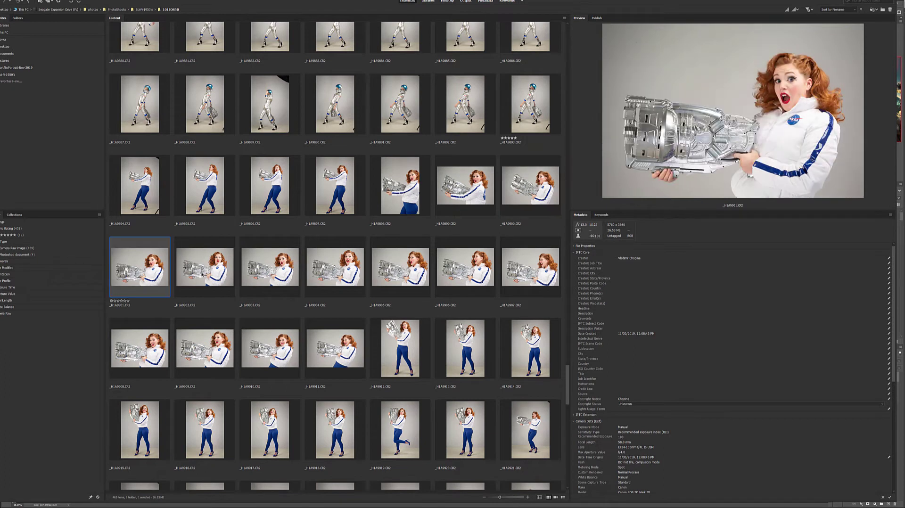
scroll(317, 274, "down", 2)
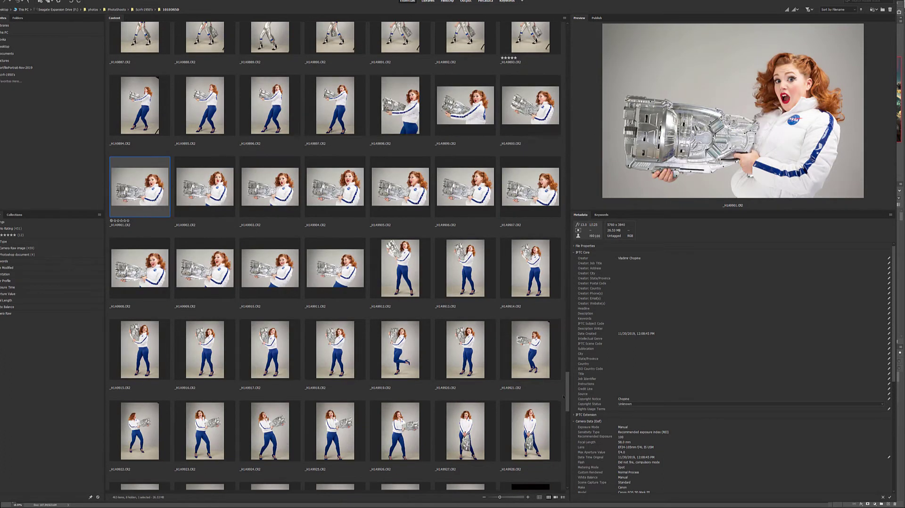
mouse_move(568, 389)
left_mouse_down()
mouse_move(567, 458)
mouse_move(560, 384)
left_mouse_up()
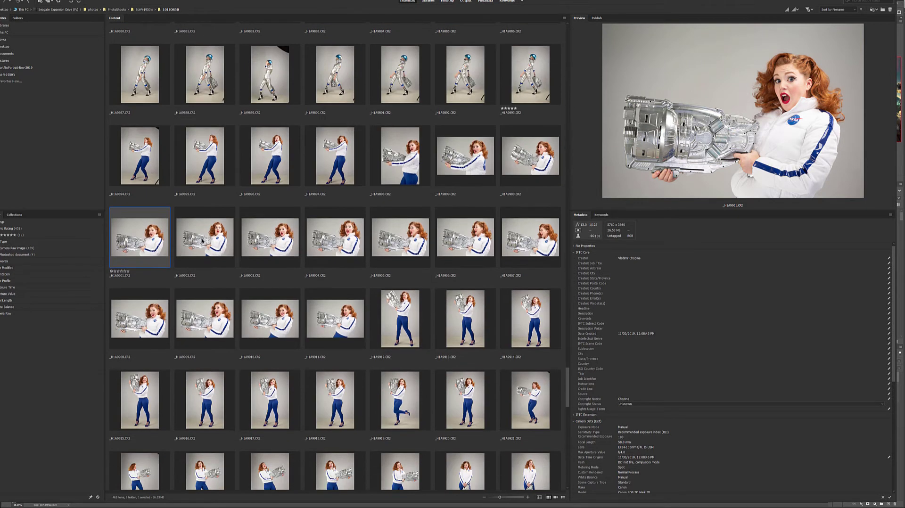
Compare the woman's surprised, smiling and turned-back poses across the landscape prop gun shots
left_click(275, 239)
left_click(204, 239)
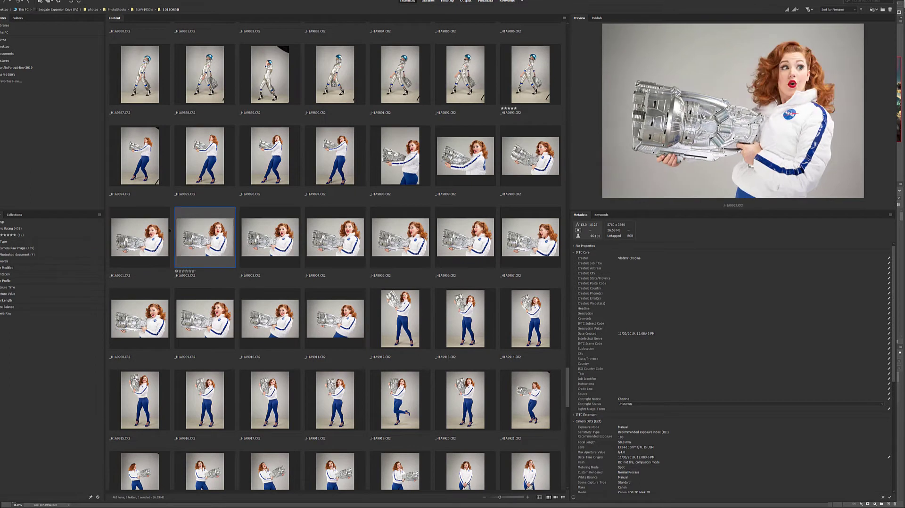
left_click(169, 231)
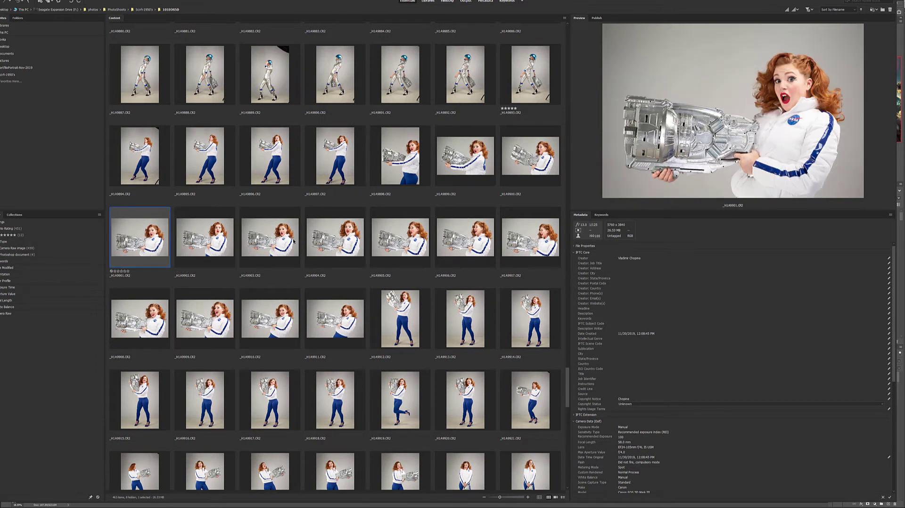
left_click(293, 240)
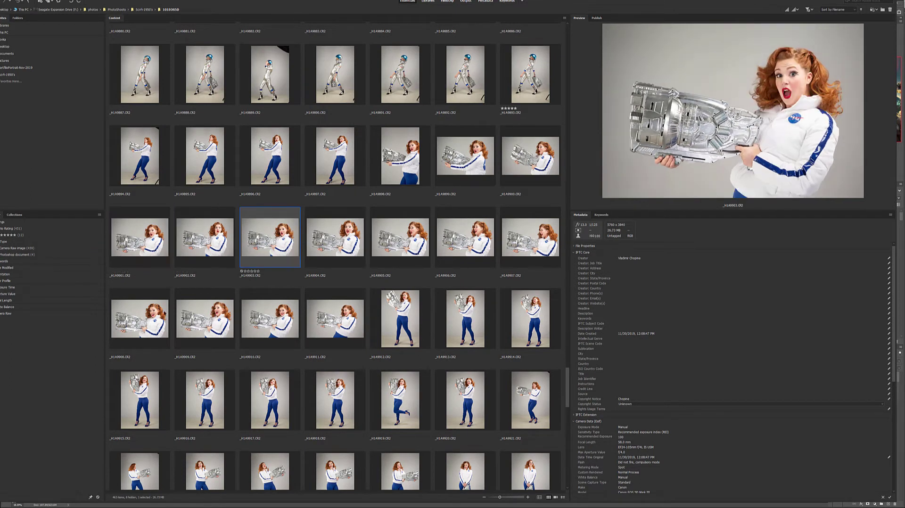
left_click(163, 314)
left_click(212, 317)
left_click(278, 317)
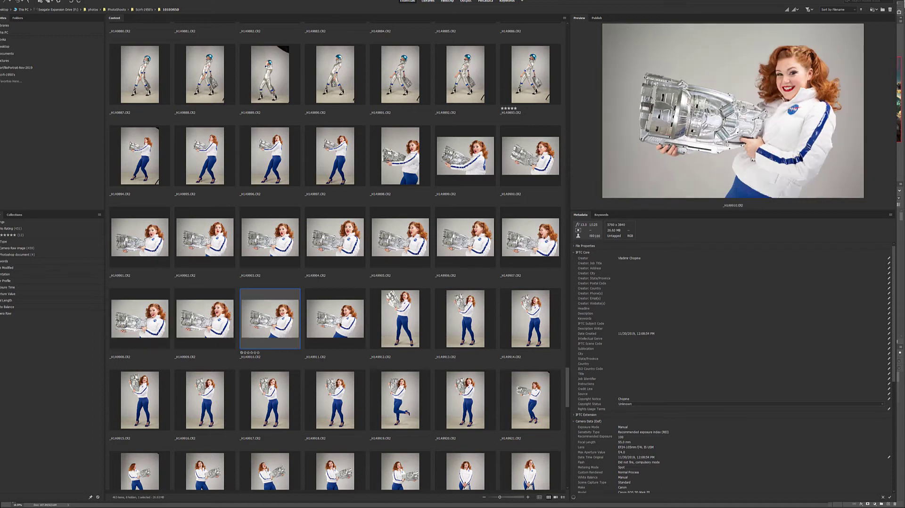
key("Right")
key("Up")
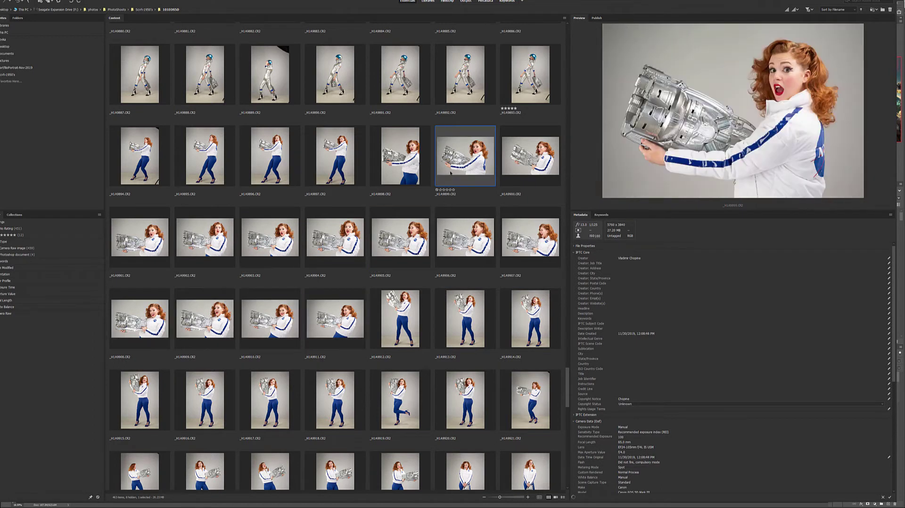
key("Left")
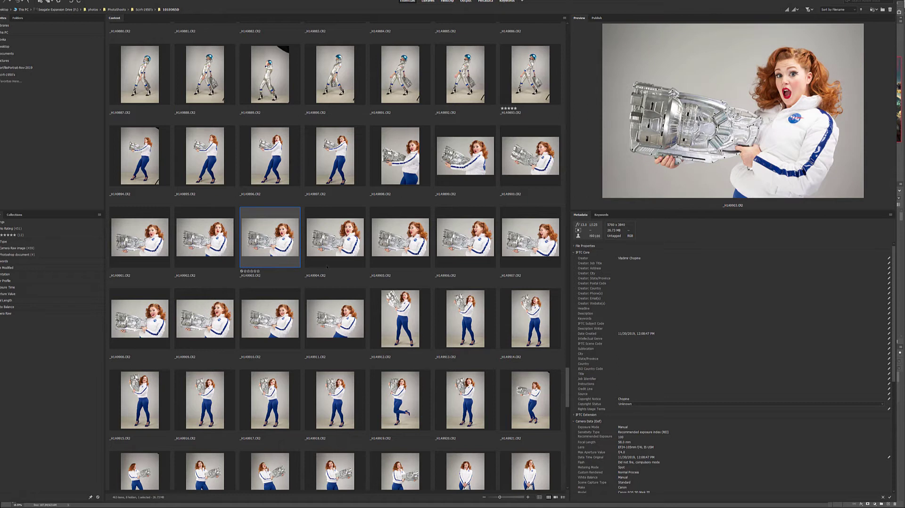
Compare the 9901 and 9903 prop gun shots with each other and with the upward-tilted gun pose in 9900
key("Left")
key("Left")
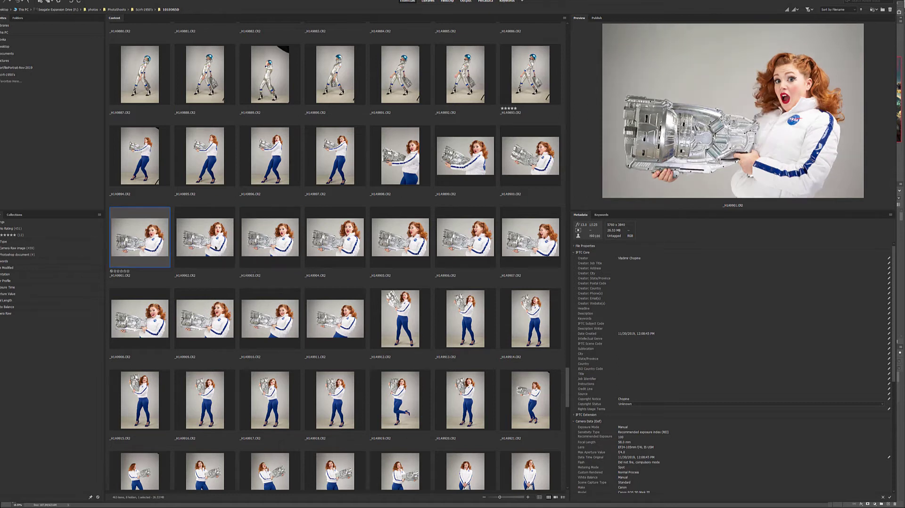
key("Right")
key("Right")
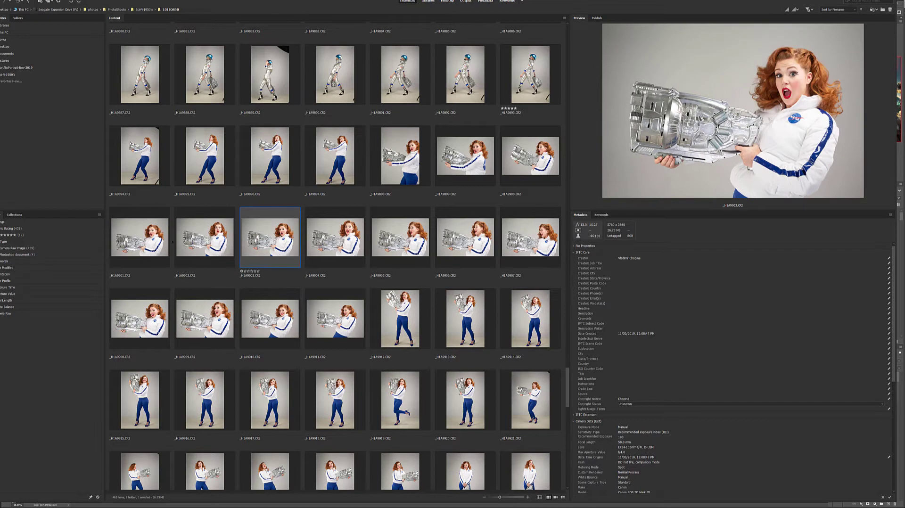
left_click(157, 242)
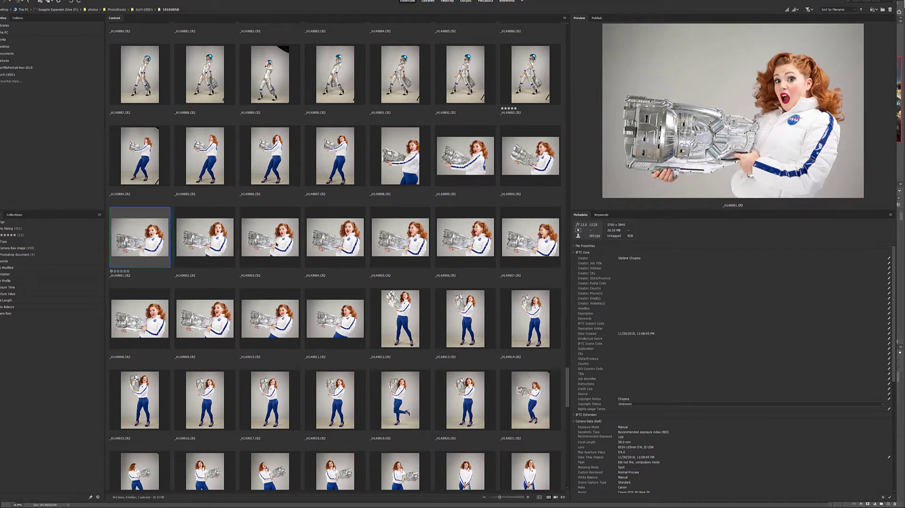
key("Right")
key("Right")
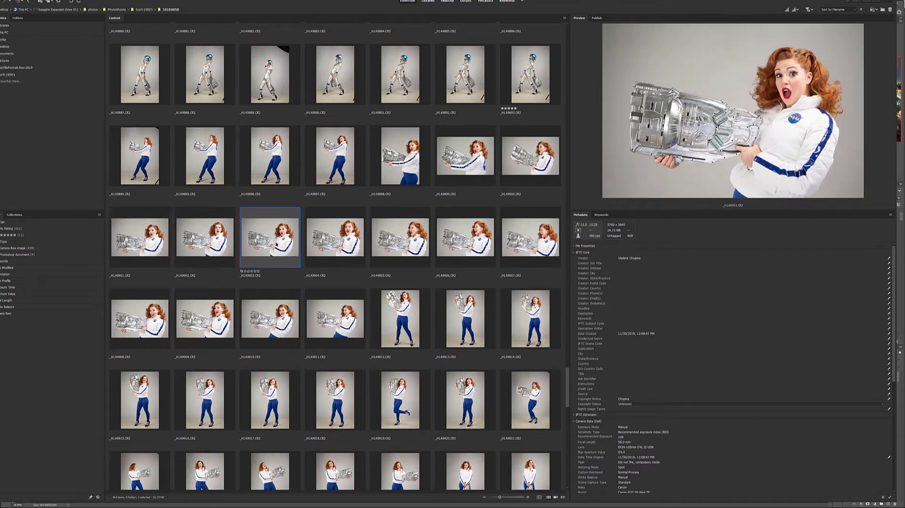
left_click(139, 238)
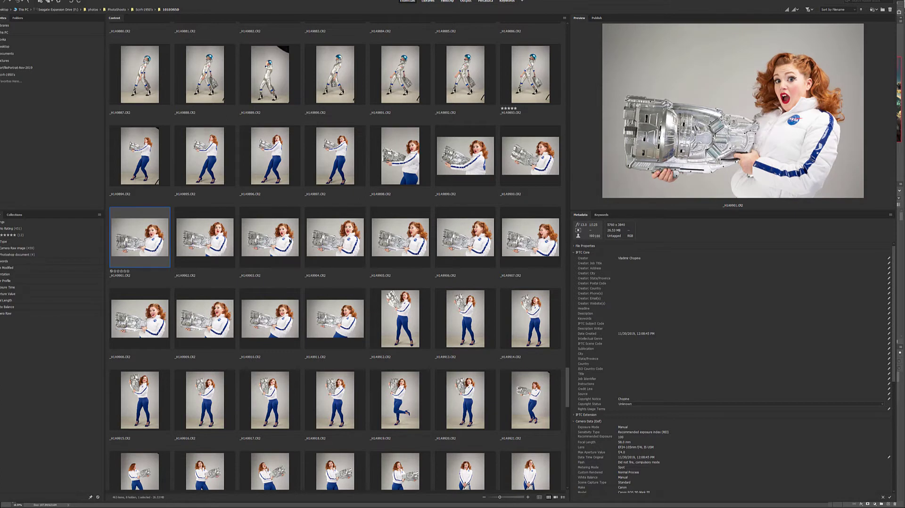
left_click(288, 242)
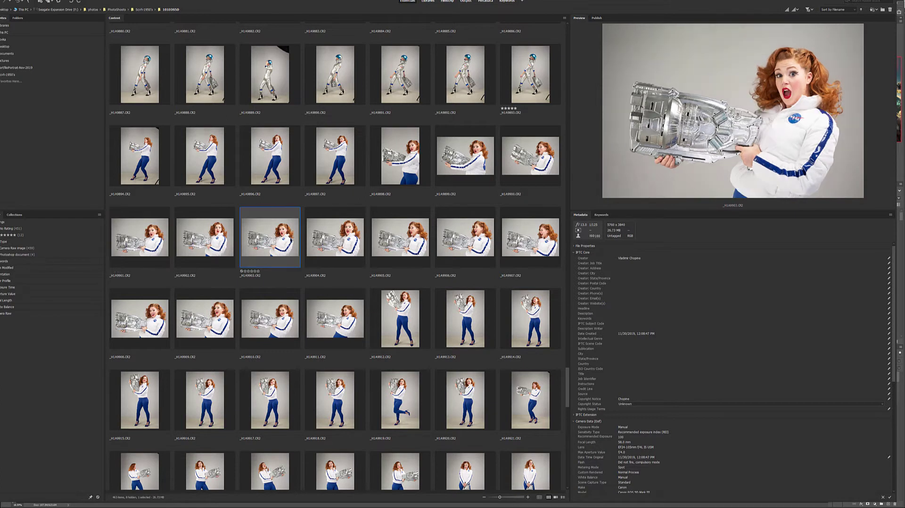
left_click(540, 166)
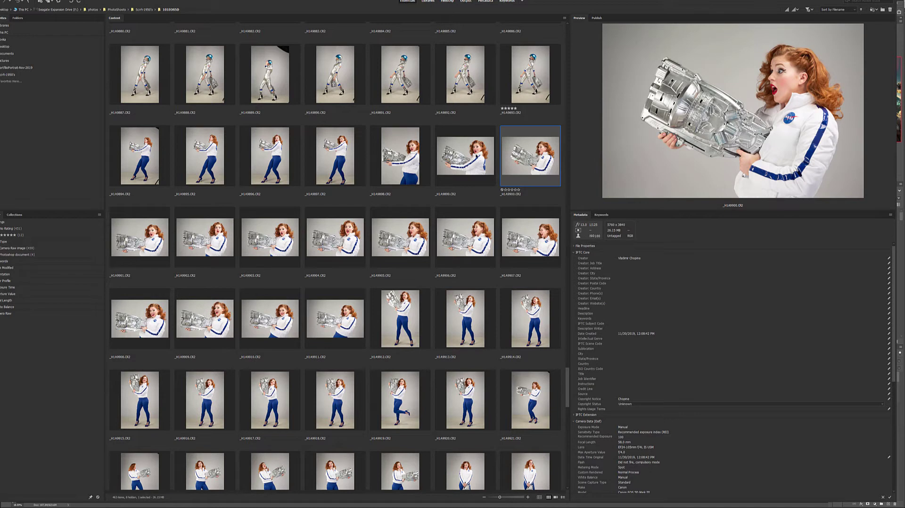
key("Left")
key("Right")
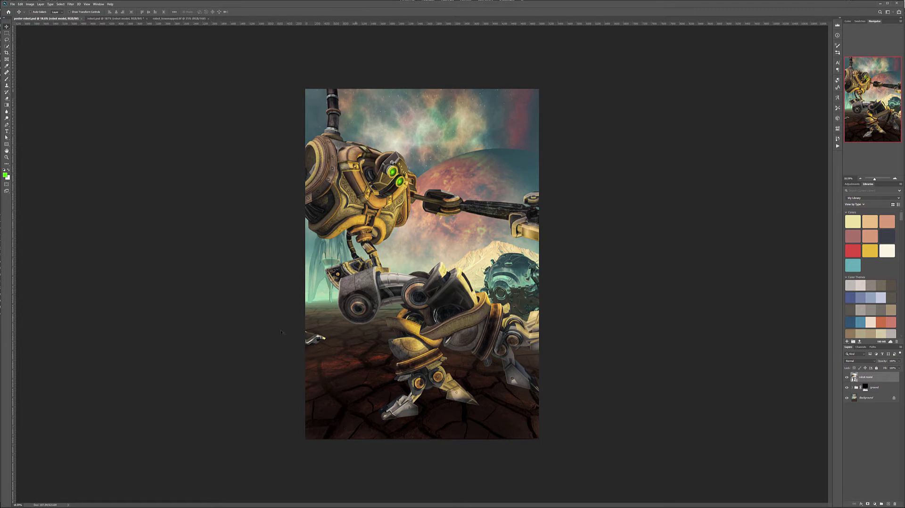
Switch to Bridge, compare the 9901 and 9903 shots once more, and open the 9903 raw photo in Camera Raw
key("alt+Tab")
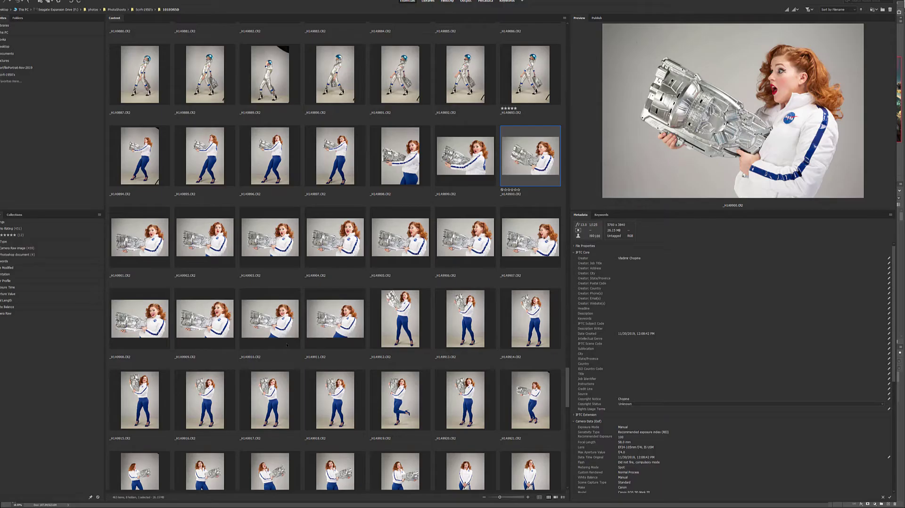
left_click(140, 237)
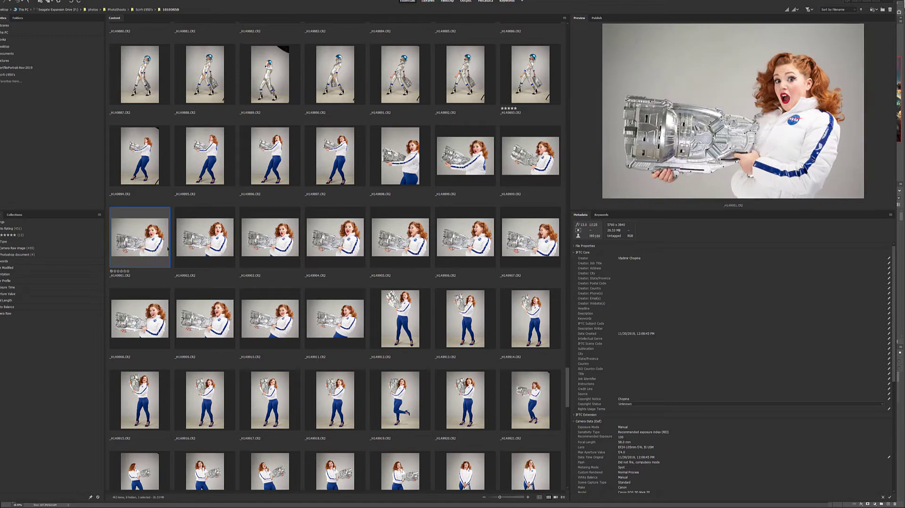
left_click(269, 237)
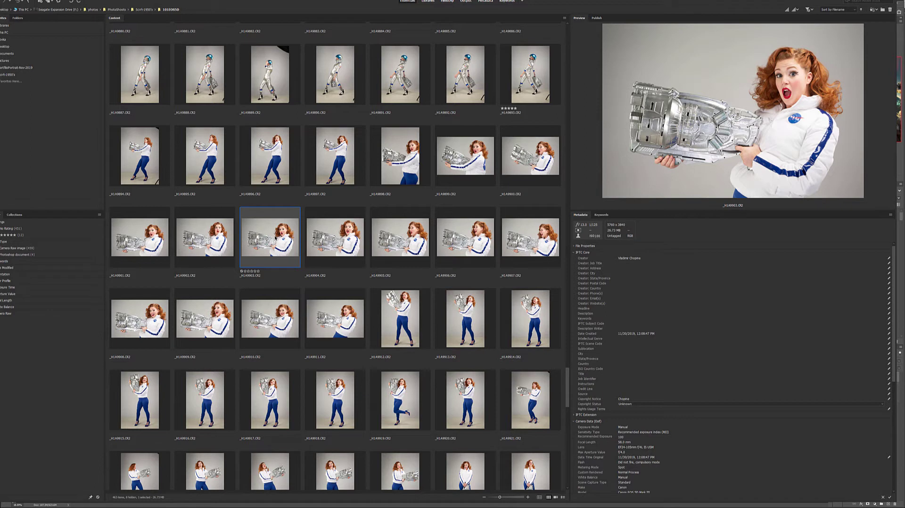
key("alt+Tab")
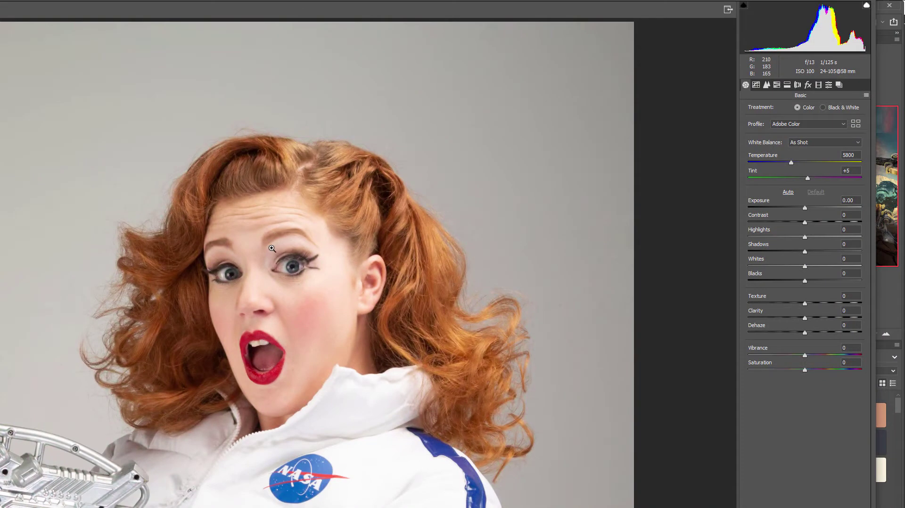
Set the raw photo's Highlights to -100, Shadows to +12 and Exposure to -0.40
left_click(797, 86)
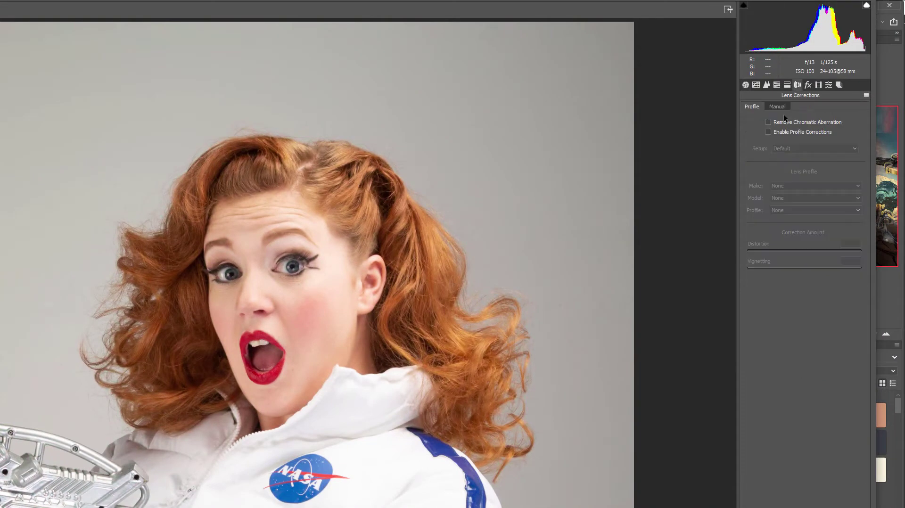
left_click(767, 86)
left_click(746, 85)
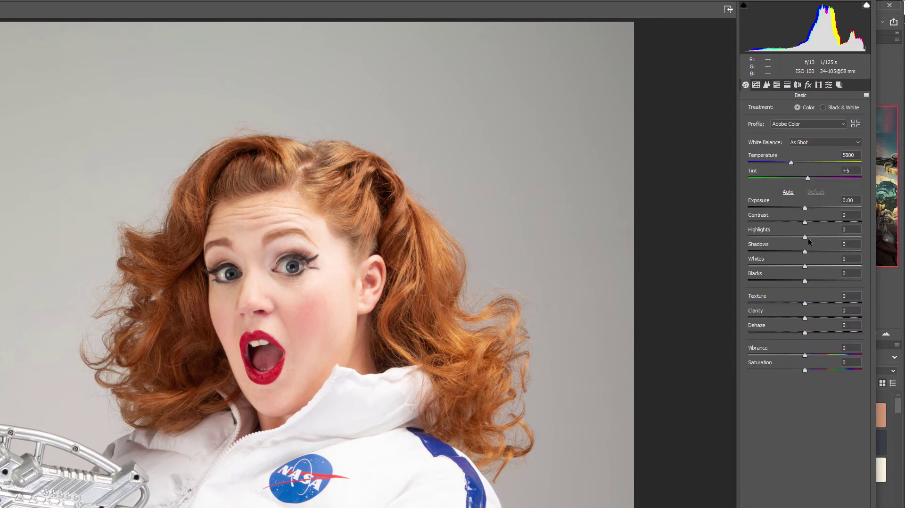
left_click_drag(805, 237, 729, 235)
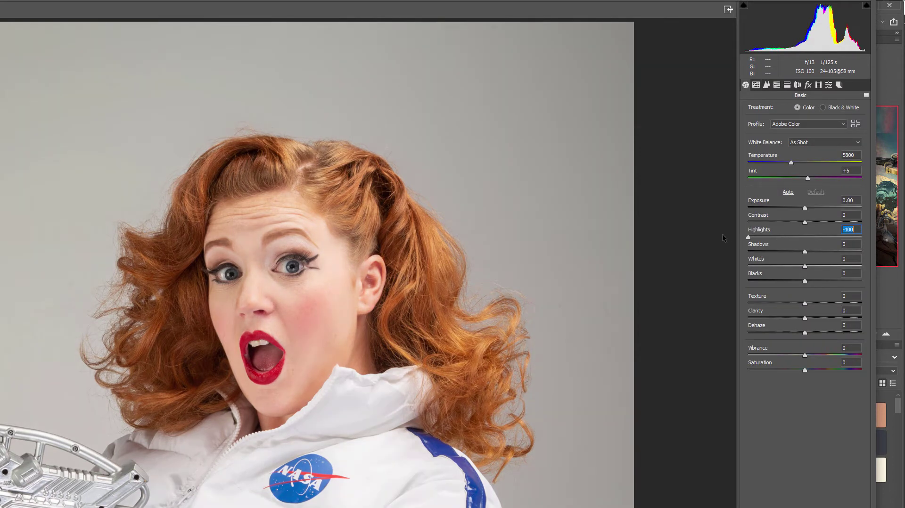
left_click_drag(806, 250, 814, 248)
left_click_drag(805, 207, 800, 209)
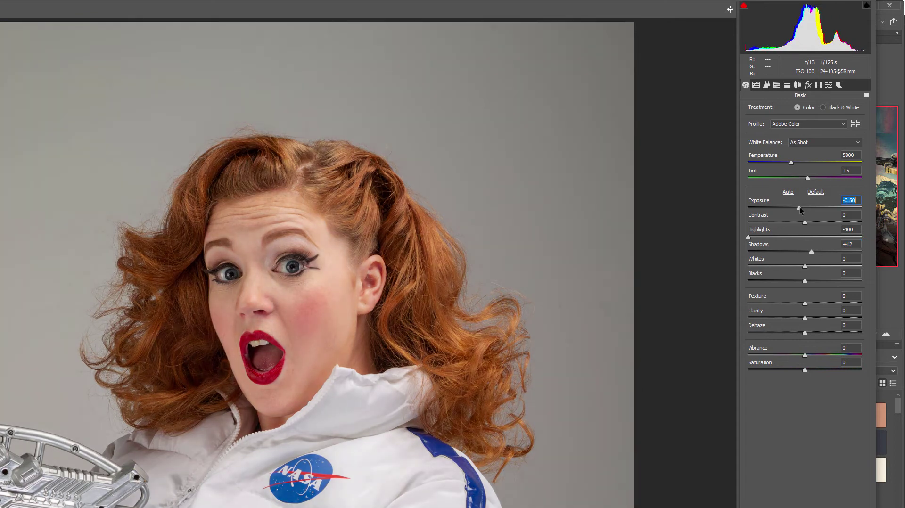
left_click_drag(799, 207, 801, 206)
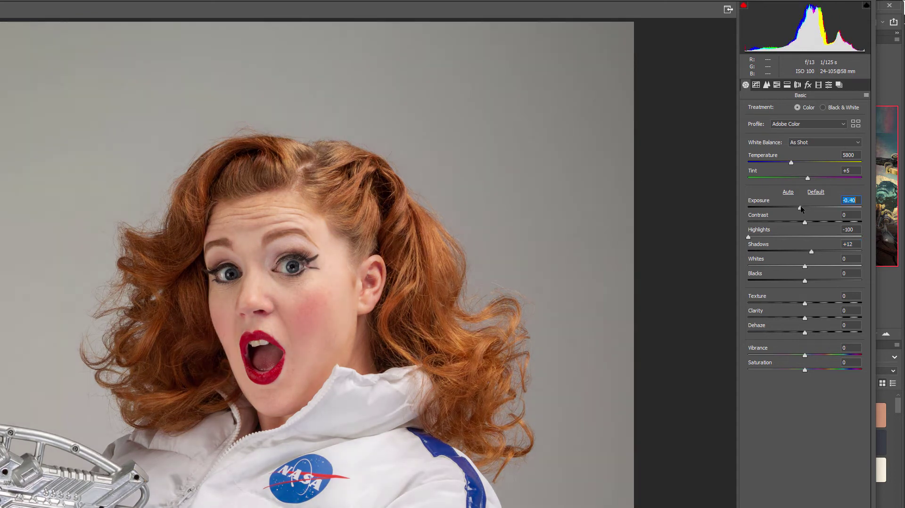
Adjust the luminance of the Oranges in the raw photo and open the result in Photoshop
left_click(774, 86)
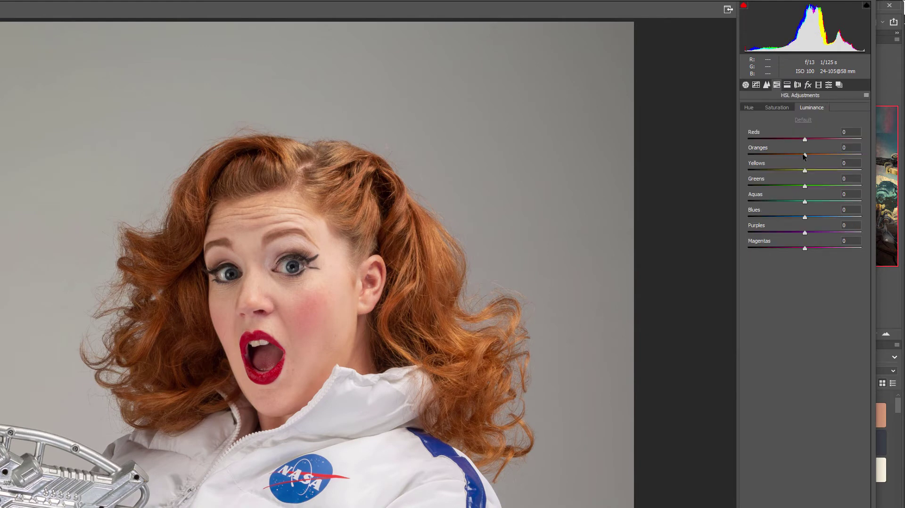
left_click_drag(806, 157, 811, 172)
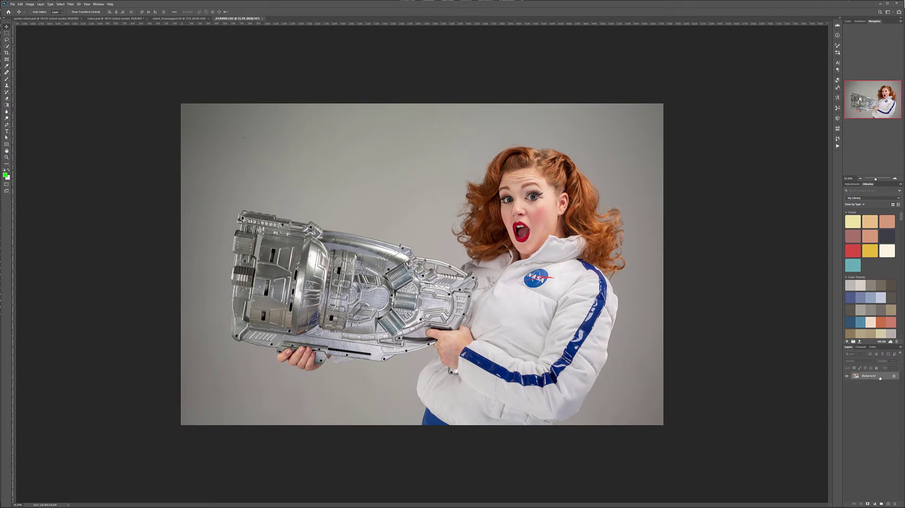
Duplicate the Background layer and reset the foreground and background colors to their defaults
left_click_drag(877, 376, 888, 504)
key("d")
Start a Pen tool path on the gun's curved handle rail and trace its upper edge as far as the ridged corner piece
left_click(6, 125)
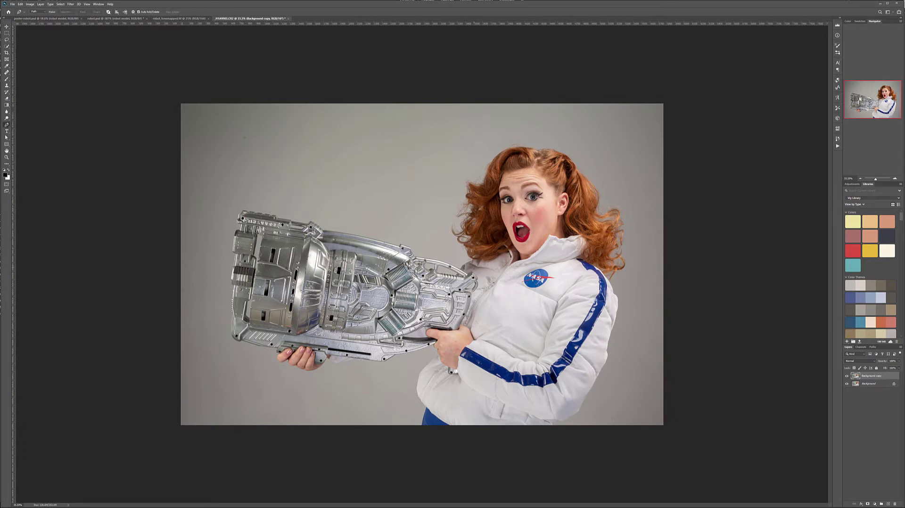
scroll(463, 262, "up", 20)
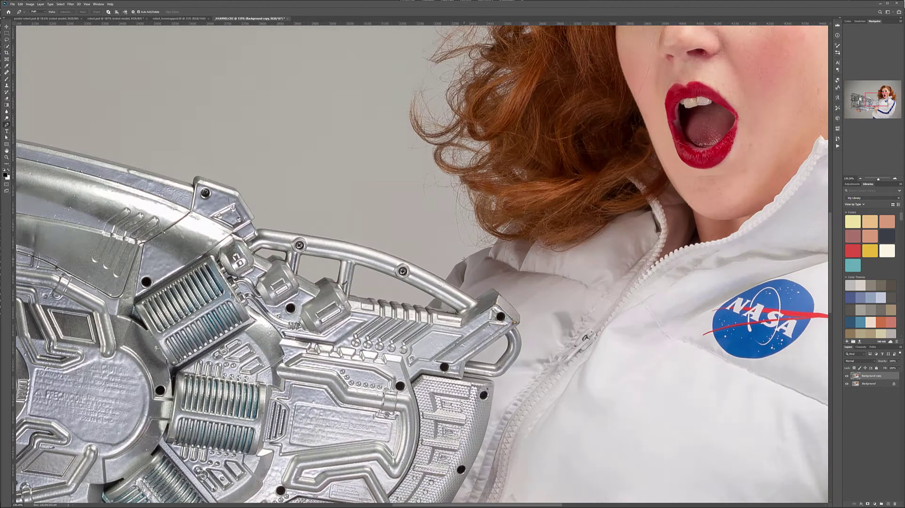
scroll(462, 260, "up", 8)
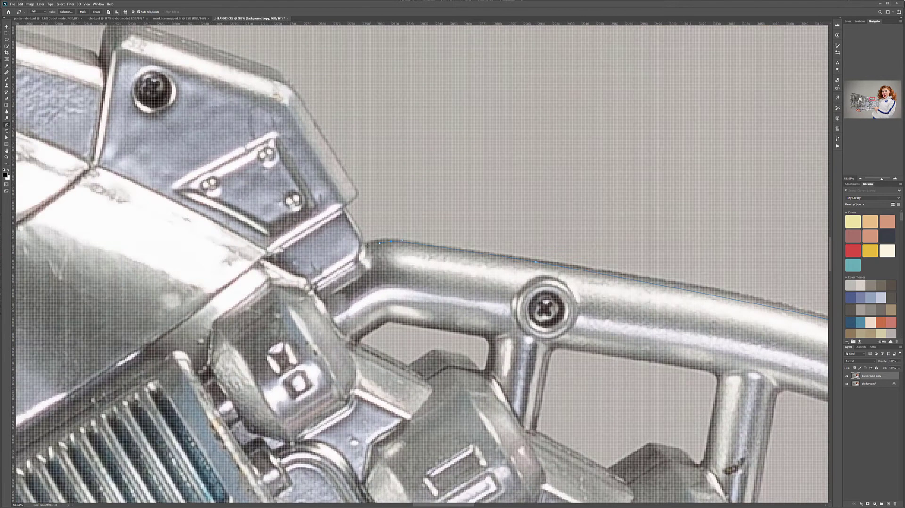
left_click(361, 235)
left_click_drag(361, 234, 608, 370)
left_click(603, 329)
left_click(540, 229)
left_click(526, 208)
left_click(369, 156)
left_click(348, 181)
left_click(344, 191)
left_click_drag(184, 156, 778, 301)
left_click_drag(56, 137, 778, 264)
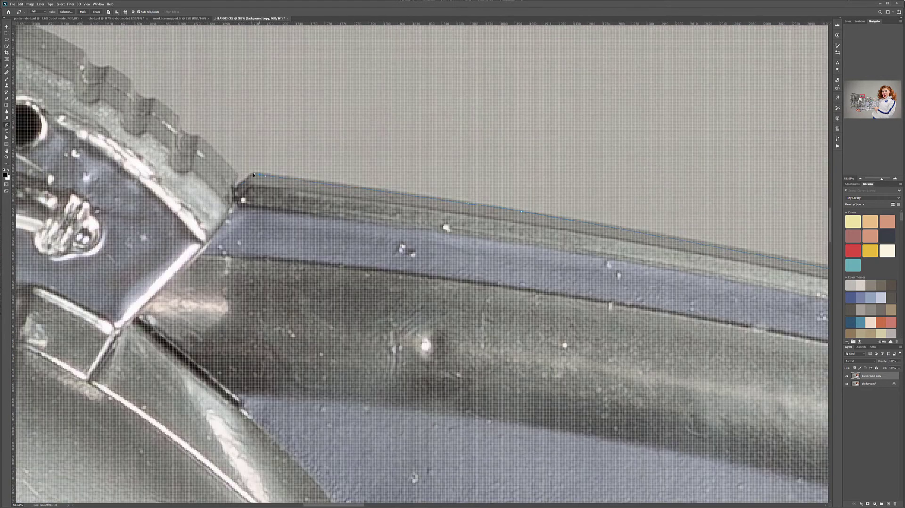
Continue the path over the notches of the ridged corner piece on the gun's upper edge
left_click_drag(238, 197, 574, 309)
left_click(530, 244)
left_click(518, 242)
left_click(511, 226)
left_click(486, 206)
left_click(465, 194)
left_click_drag(358, 180, 469, 283)
left_click_drag(400, 226, 574, 194)
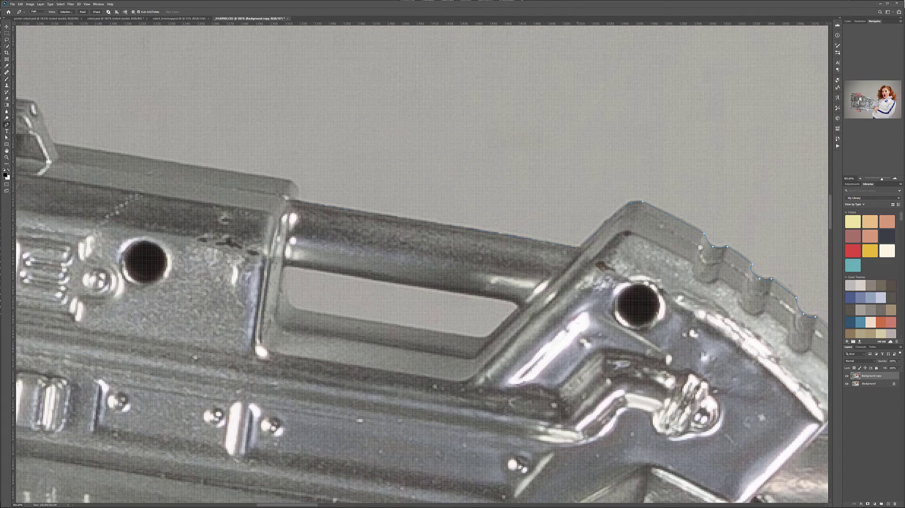
Extend the path along the gun's upper bar and the stepped rail above the raised lettering
left_click_drag(264, 179, 608, 268)
left_click_drag(377, 236, 725, 320)
left_click(744, 320)
left_click(726, 277)
left_click(666, 268)
left_click(400, 227)
left_click_drag(401, 236, 506, 202)
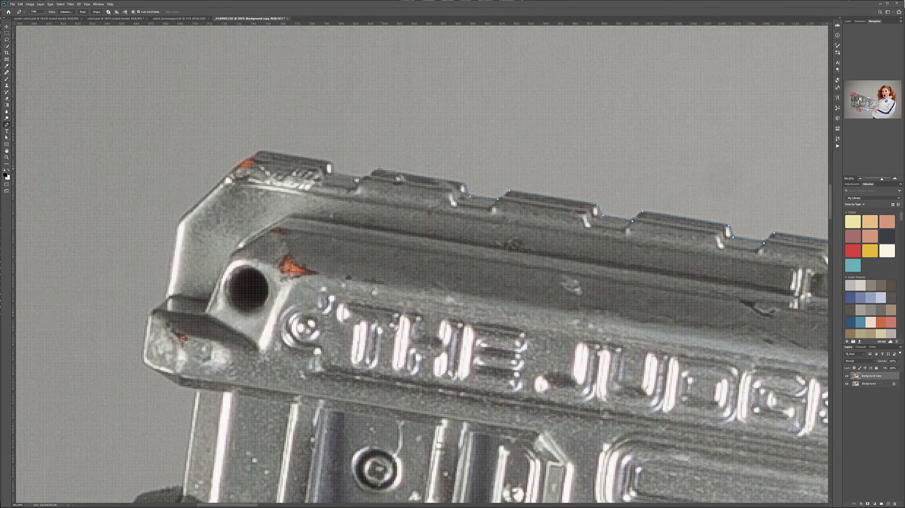
Trace the path around the angled upper corner at the gun's wide end and start down that end
left_click_drag(330, 179, 466, 215)
left_click(317, 257)
left_click(306, 333)
left_click(281, 395)
left_click(422, 167)
mouse_move(330, 427)
left_mouse_down()
mouse_move(432, 70)
mouse_move(438, 163)
left_mouse_up()
left_click(334, 313)
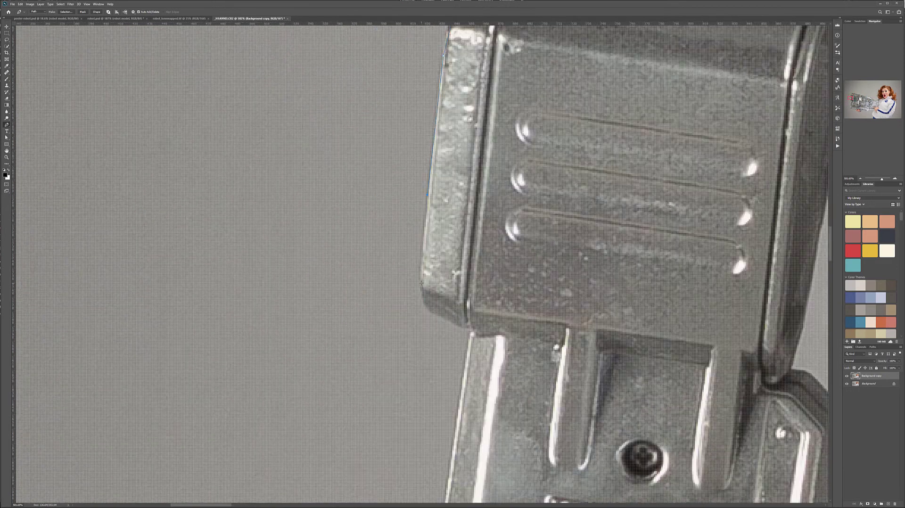
Continue the path down the gun's wide end to its rounded lower corner, following each protruding panel
left_click(424, 282)
left_click_drag(448, 452, 498, 196)
left_click(491, 298)
left_click_drag(452, 414, 501, 257)
left_click(495, 417)
left_click_drag(519, 439, 414, 134)
left_click(442, 206)
left_click(433, 236)
left_click_drag(426, 358, 481, 184)
left_click(477, 206)
left_click(461, 235)
left_click_drag(460, 377, 500, 161)
left_click(498, 163)
left_click(497, 192)
left_click(496, 216)
left_click_drag(502, 453, 510, 189)
left_click_drag(542, 425, 508, 237)
left_click(470, 175)
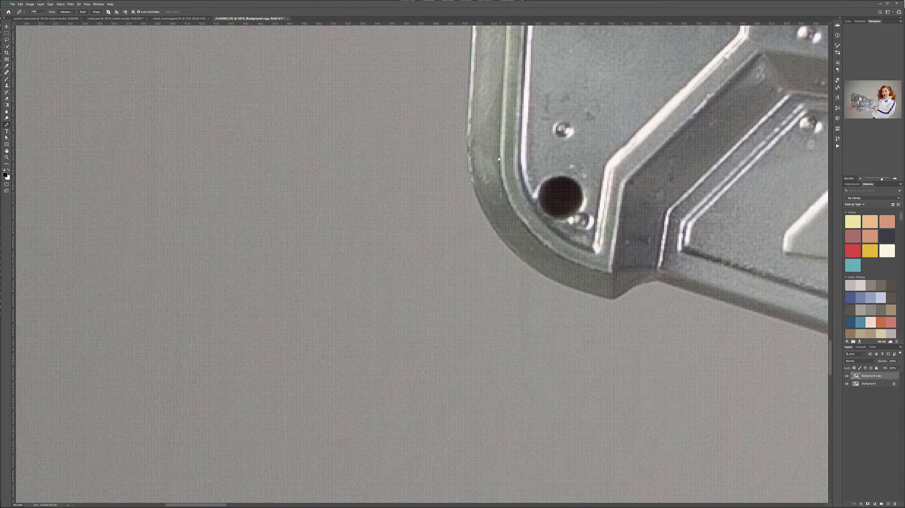
Trace the path around the gun's rounded lower corner and along the underside to the first supporting fingertip
left_click(518, 257)
left_click_drag(636, 306, 294, 189)
left_click_drag(768, 273, 288, 178)
left_click(439, 201)
left_click(430, 230)
left_click(424, 272)
left_click(466, 290)
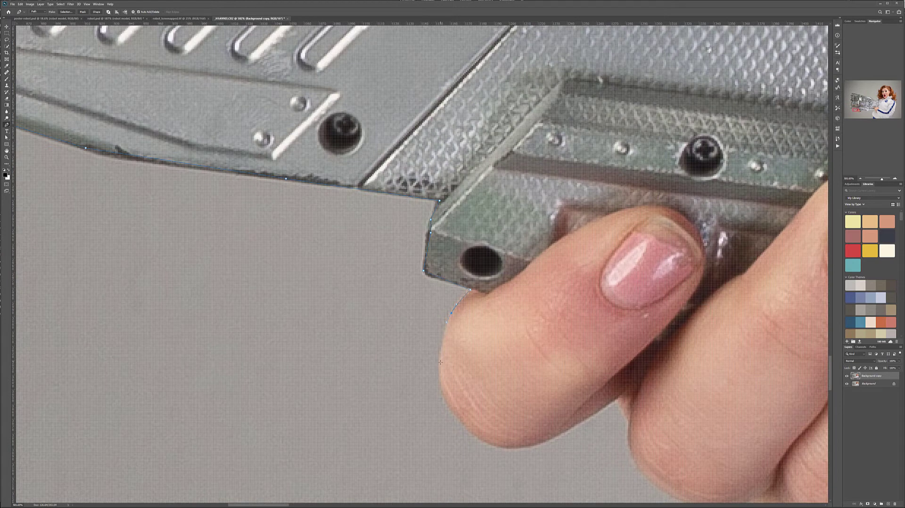
Trace the path around the outer contours of the fingers supporting the gun
left_click_drag(445, 372, 342, 142)
left_click(448, 209)
left_click(511, 168)
left_click(643, 273)
left_click_drag(679, 302, 403, 184)
left_click(450, 206)
left_click_drag(656, 236, 416, 251)
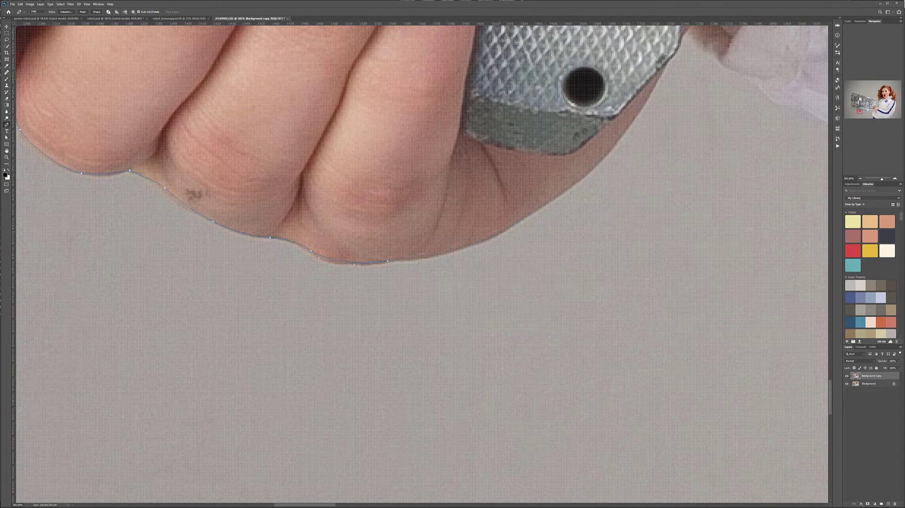
Continue the path past the supporting hand and along the gun's lower edge to the trigger hand
left_click_drag(617, 136, 430, 334)
left_click(577, 274)
left_click(583, 294)
left_click_drag(670, 325, 335, 314)
left_click(406, 305)
left_click(583, 274)
left_click_drag(713, 255, 305, 227)
left_click(439, 236)
left_click(702, 255)
left_click_drag(731, 226, 411, 259)
left_click(461, 287)
left_click_drag(707, 155, 267, 297)
left_click(600, 218)
left_click_drag(791, 146, 294, 218)
Trace the path around the trigger hand's edge and down the front outline of the white jacket
left_click(351, 195)
left_click(423, 281)
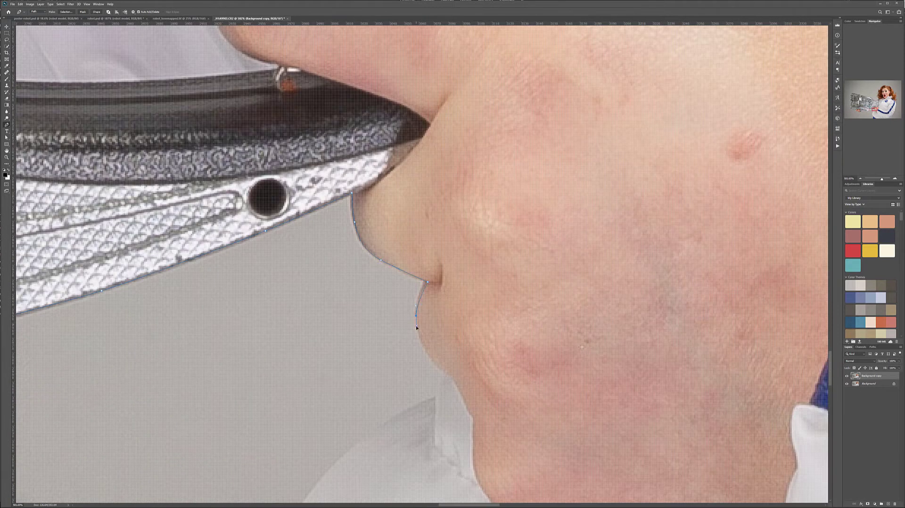
left_click_drag(417, 417, 466, 212)
left_click(393, 242)
left_click_drag(220, 410, 461, 172)
left_click(396, 267)
left_click_drag(380, 325, 383, 130)
left_click_drag(365, 213, 365, 231)
left_click(354, 289)
left_click(375, 414)
left_click_drag(377, 419, 279, 112)
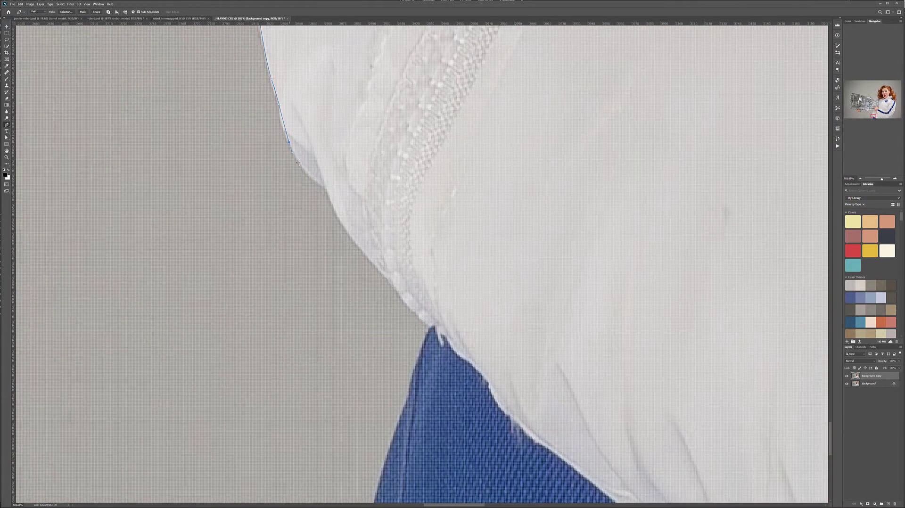
Follow the jacket hem and blue trousers, run the path below the photo's lower edge, and rejoin the jacket behind the elbow
left_click(325, 187)
left_click(363, 250)
left_click_drag(401, 307, 448, 128)
left_click_drag(401, 415, 434, 209)
left_click_drag(754, 267, 349, 338)
left_click(349, 338)
left_click(427, 237)
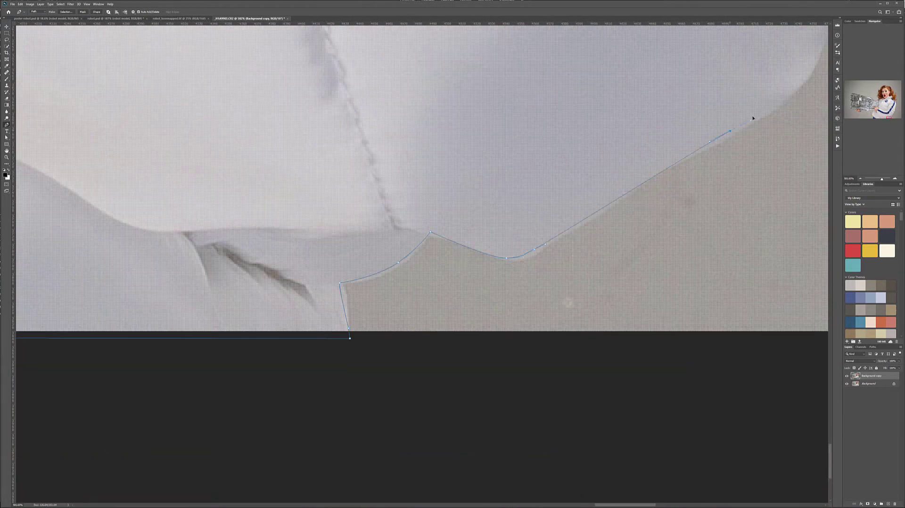
Trace the path up the outer edge of the jacket sleeve to the shoulder beneath the hair
left_click_drag(773, 104, 320, 448)
left_click(417, 289)
mouse_move(542, 94)
left_mouse_down()
mouse_move(405, 439)
mouse_move(351, 431)
left_mouse_up()
left_click(405, 344)
left_click_drag(454, 216, 456, 199)
left_click(455, 175)
mouse_move(453, 109)
left_mouse_down()
mouse_move(418, 352)
mouse_move(407, 303)
left_mouse_up()
left_click(417, 226)
left_click(417, 285)
left_click_drag(464, 57, 418, 287)
left_click(422, 255)
left_click_drag(415, 70, 490, 357)
left_click_drag(448, 189, 360, 407)
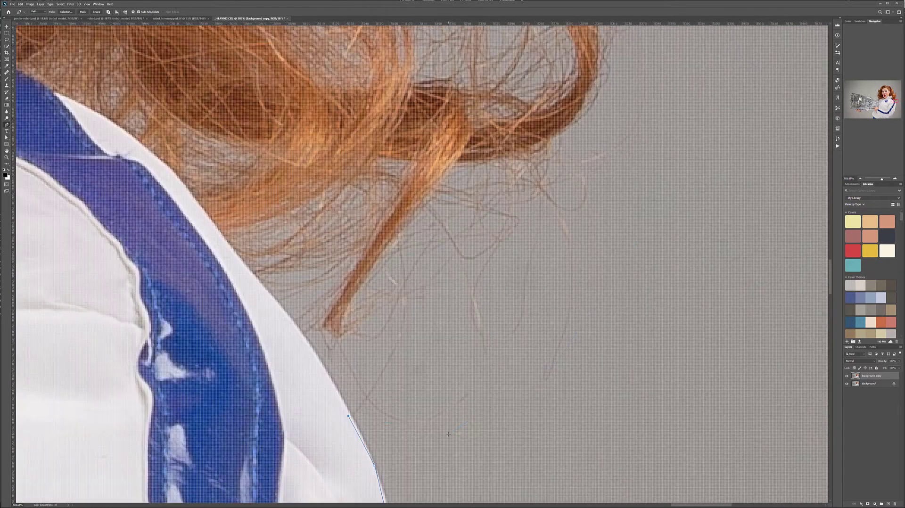
Run the path loosely around the hair with generous background margin, then follow the other shoulder back to the gun handle
left_click(640, 237)
scroll(623, 262, "down", 10)
left_click(611, 170)
left_click_drag(566, 71, 594, 236)
left_click(269, 341)
scroll(327, 436, "up", 7)
left_click(308, 372)
left_click(327, 375)
left_click_drag(103, 395, 309, 184)
Trace the background openings beneath the gun's curved handle rail as separate closed subpaths
scroll(308, 184, "up", 6)
left_click_drag(310, 177, 294, 185)
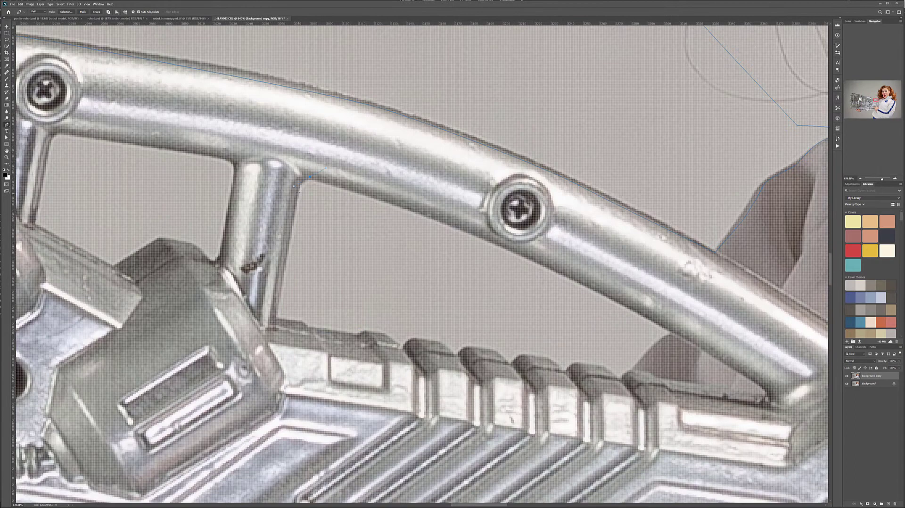
left_click(601, 366)
left_click(616, 377)
left_click(310, 177)
mouse_move(59, 132)
left_mouse_down()
mouse_move(393, 213)
mouse_move(448, 236)
left_mouse_up()
left_click(449, 236)
left_click(438, 244)
left_click(421, 327)
left_click(285, 258)
left_click(311, 241)
left_click(368, 261)
left_click(374, 231)
left_click(264, 209)
scroll(330, 236, "down", 10)
left_click_drag(707, 283, 236, 302)
scroll(421, 209, "down", 5)
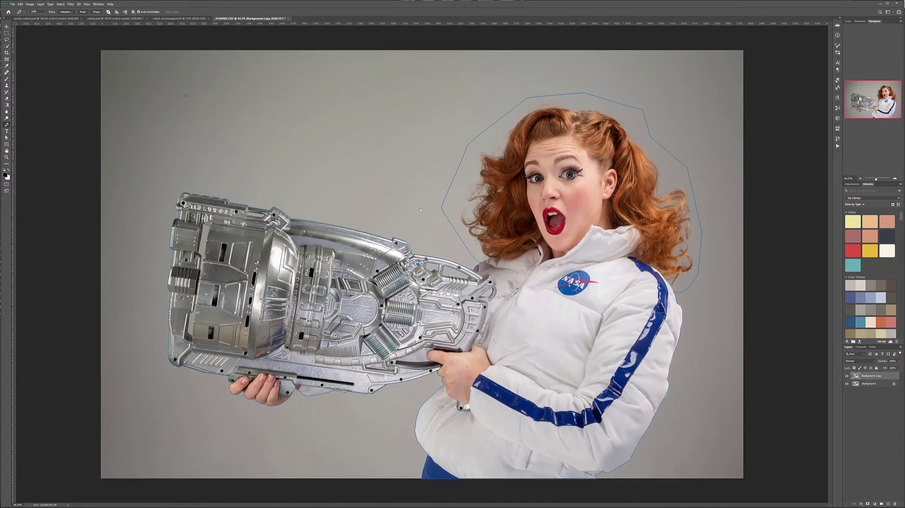
Create a vector mask from the path on the Background copy layer and hide the Background layer
right_click(662, 144)
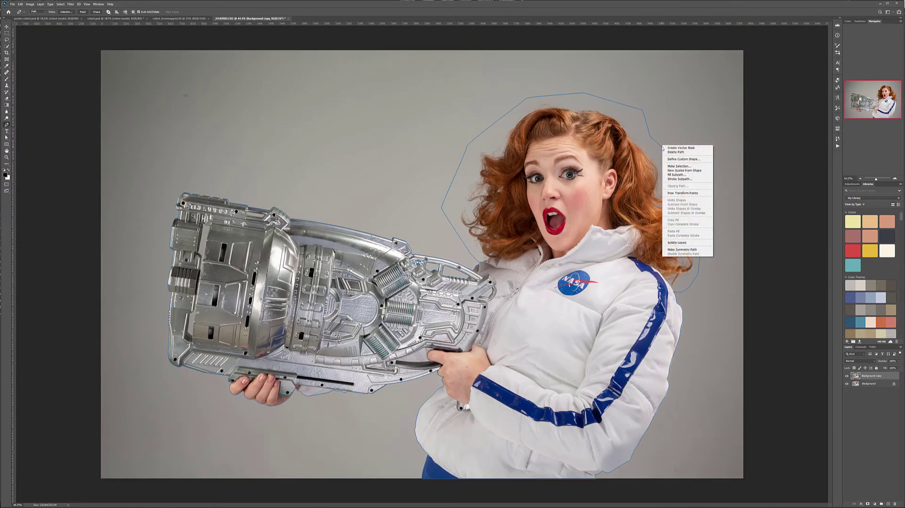
left_click(696, 149)
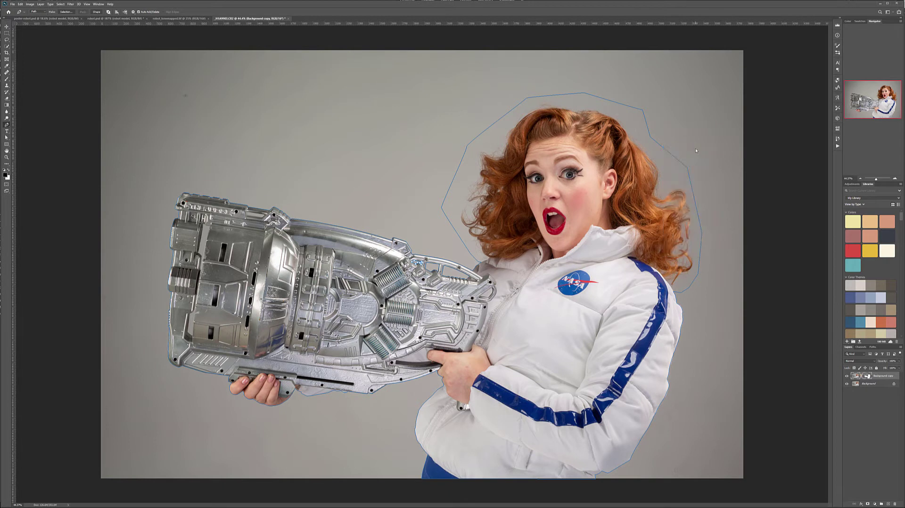
left_click(847, 384)
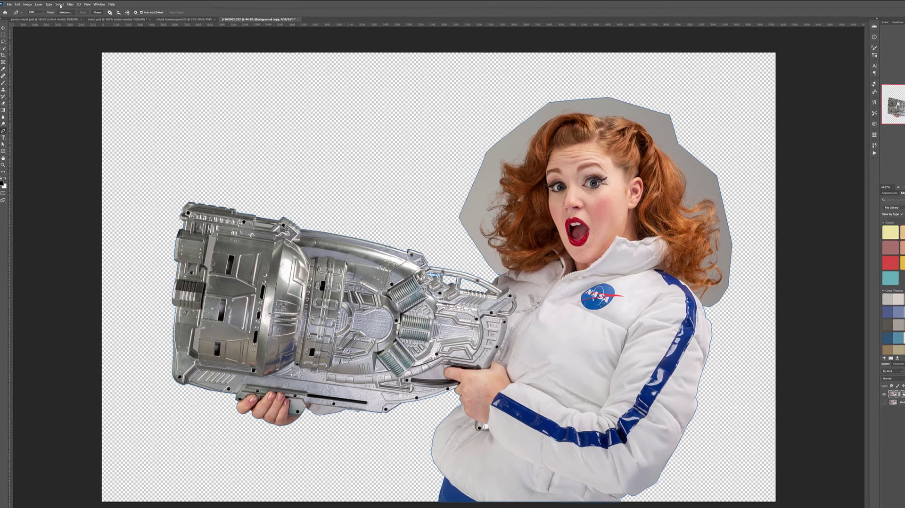
Start a Color Range selection, sample the gray backdrop beside the hair, and lower the Fuzziness sharply
left_click(60, 4)
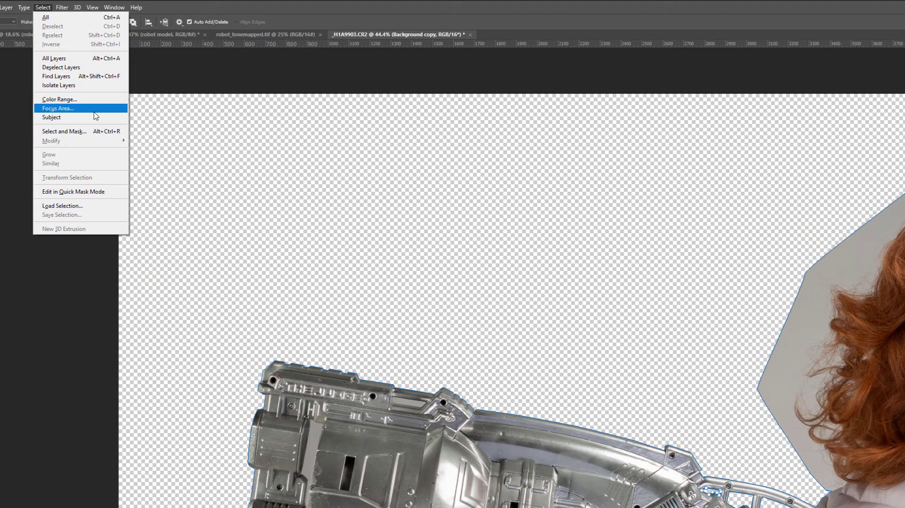
left_click(95, 99)
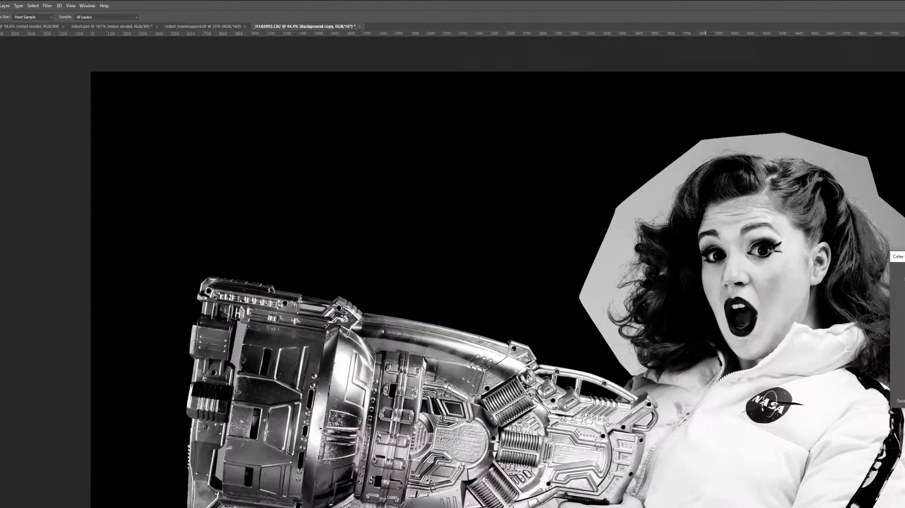
left_click(739, 159)
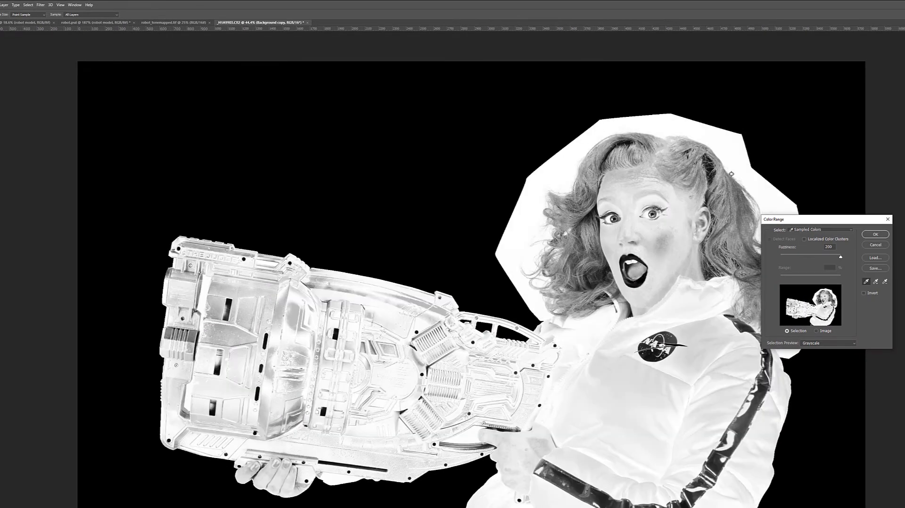
left_click_drag(842, 257, 786, 258)
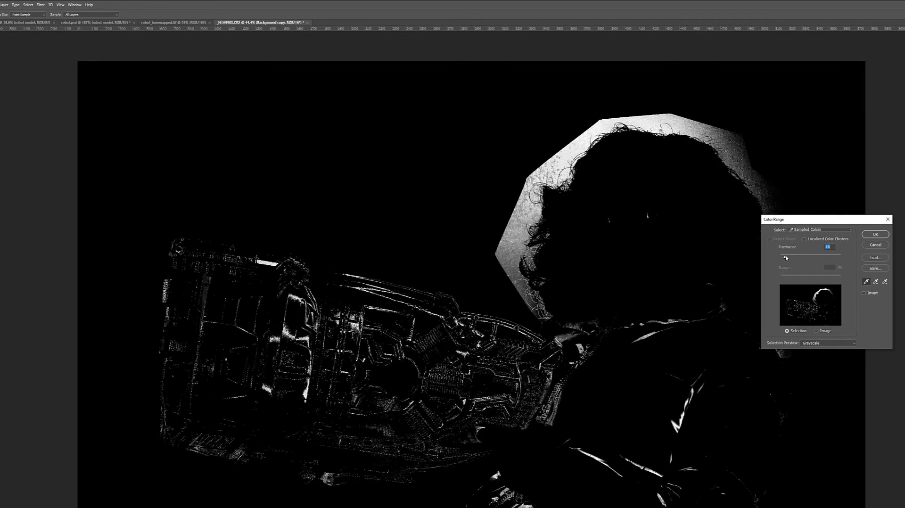
Add more backdrop samples around both sides of the hair and near the collar, moving the Color Range dialog clear of the hair
left_click(512, 251, "shift")
left_click(764, 191, "shift")
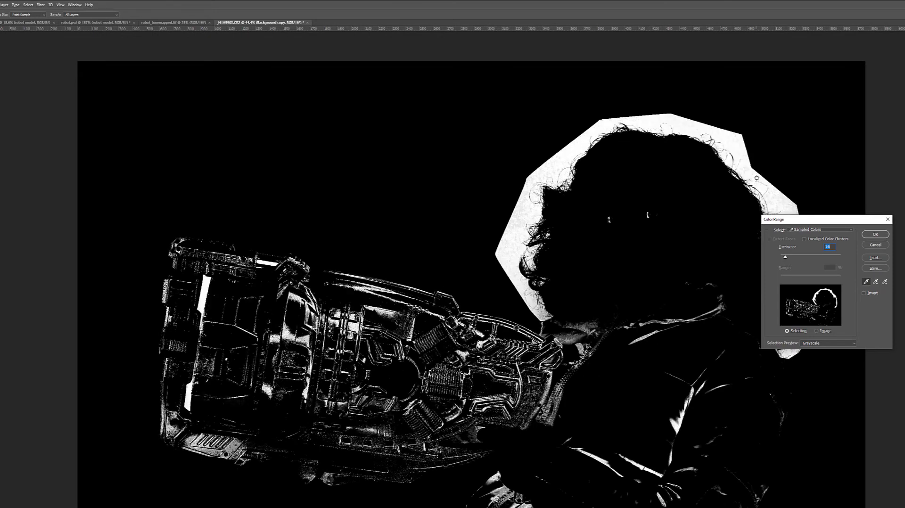
left_click(519, 225, "shift")
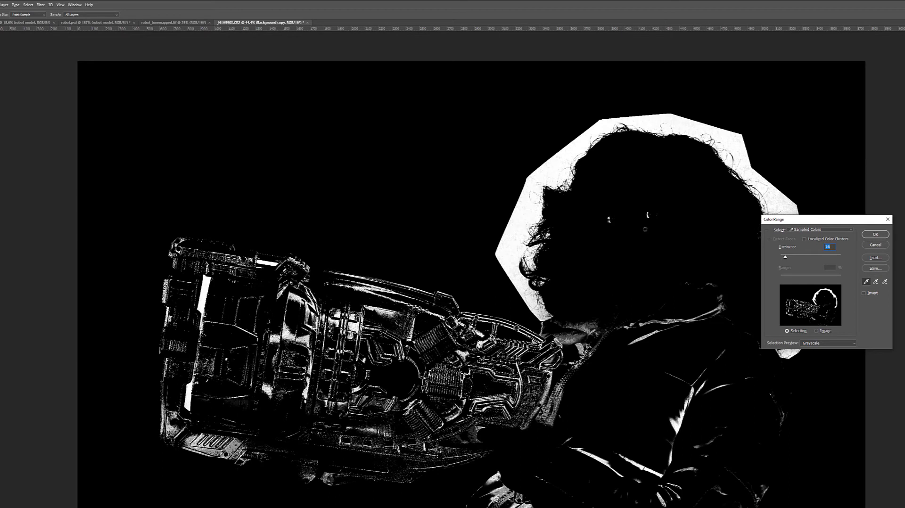
left_click_drag(802, 220, 887, 122)
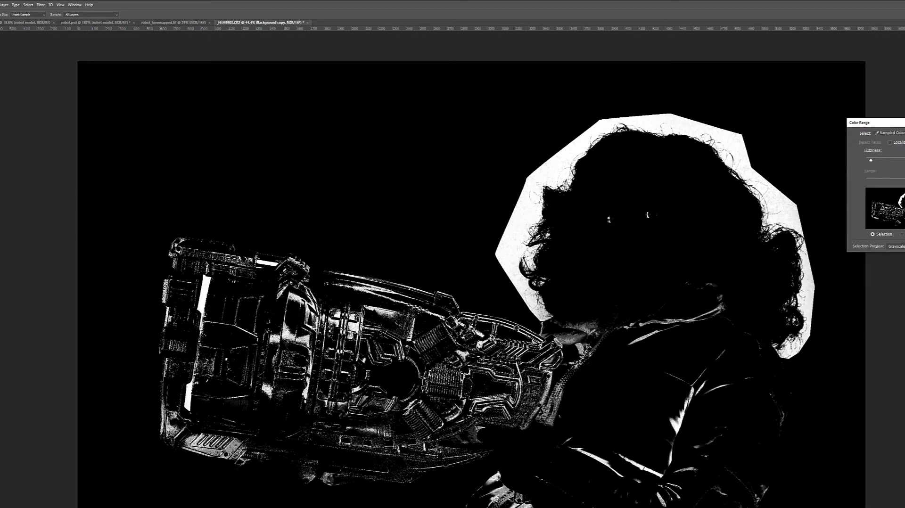
left_click(812, 295, "shift")
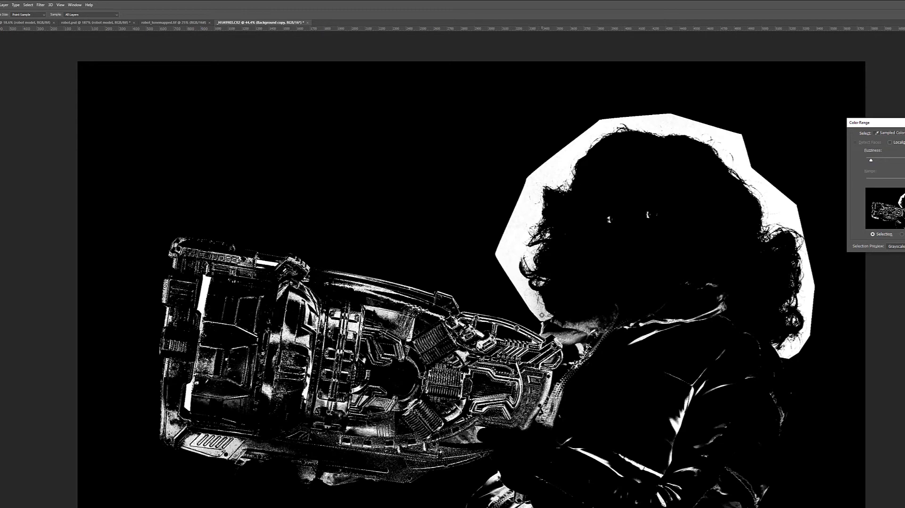
left_click(603, 312, "shift")
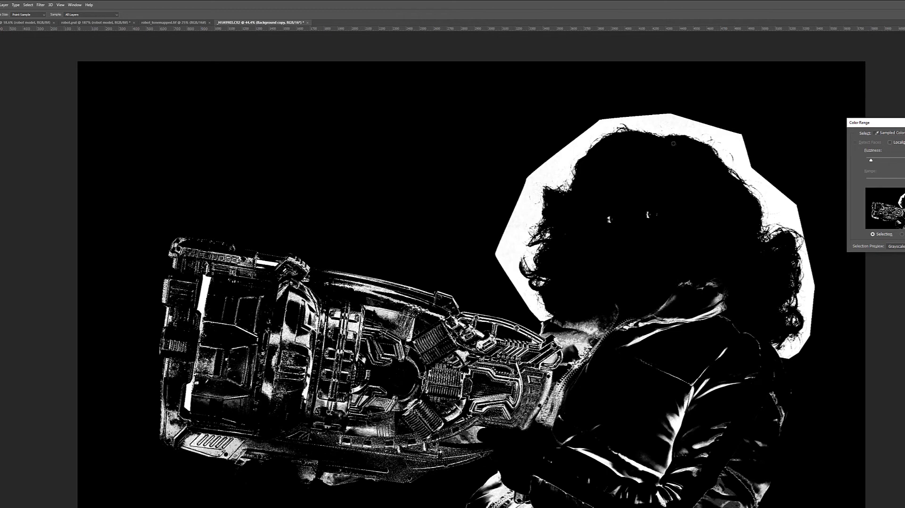
Fine-tune the Color Range Fuzziness so the backdrop separates cleanly from the hair strands, and accept the selection
left_click_drag(871, 161, 872, 161)
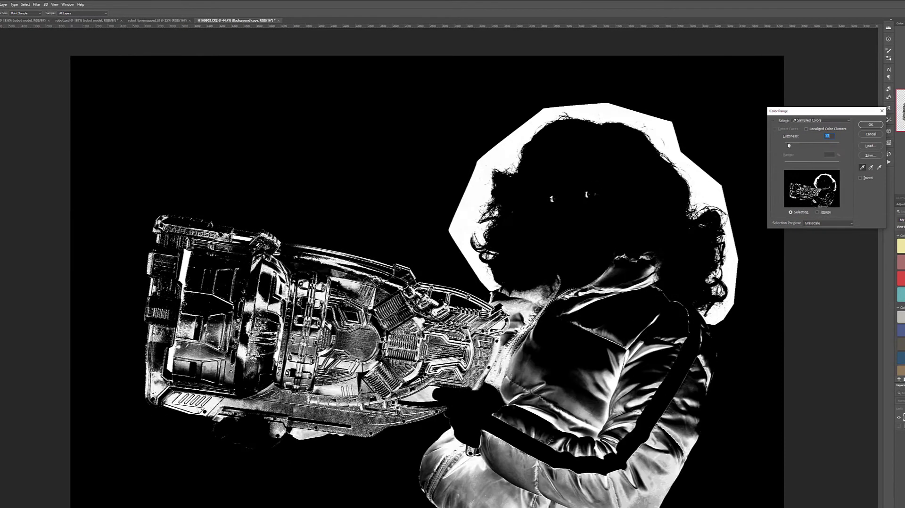
left_click_drag(788, 145, 785, 145)
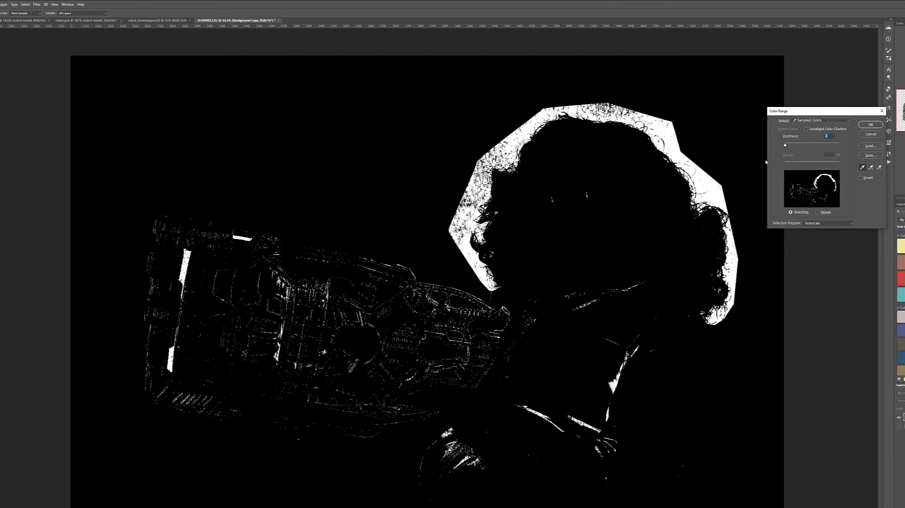
left_click_drag(786, 146, 792, 145)
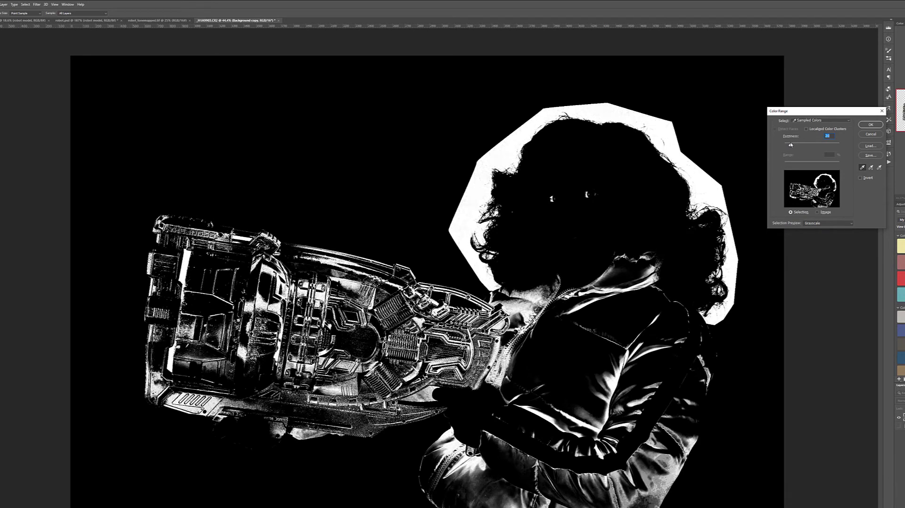
left_click(867, 126)
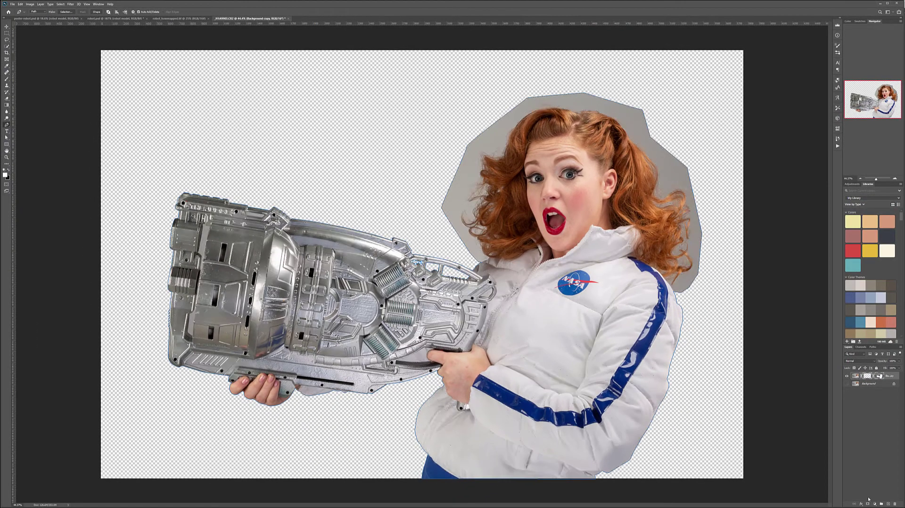
Add a layer mask that hides the selected backdrop on the Background copy layer, and disable that mask
left_click(868, 504)
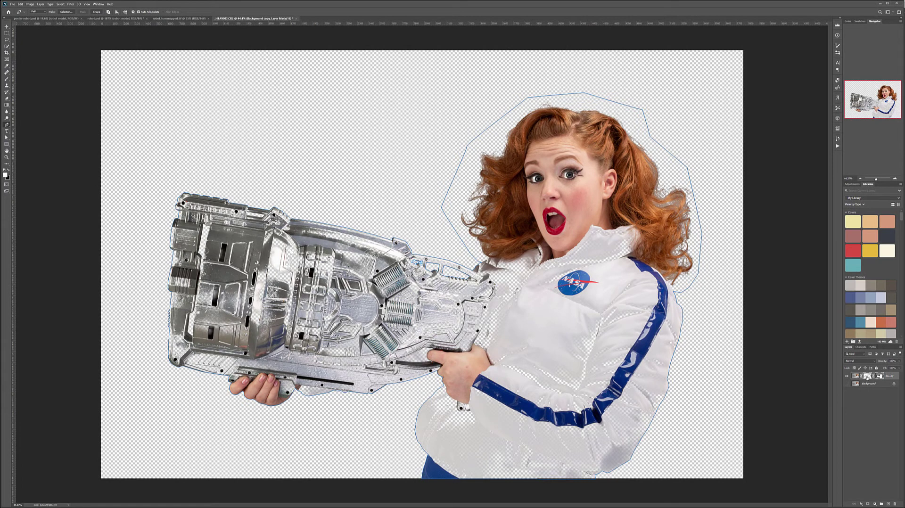
left_click(868, 377, "shift")
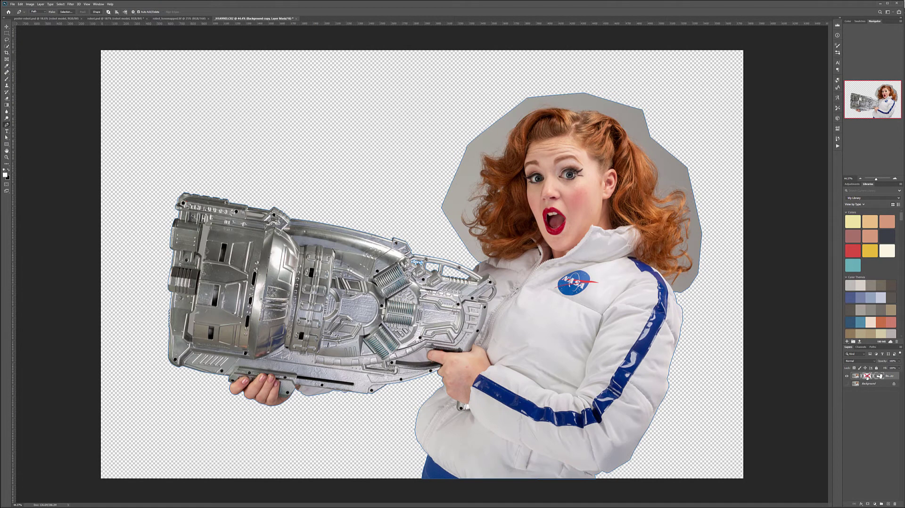
Re-enable the cutout's layer mask, display the mask on its own, and ready a hard round brush with white
left_click(867, 377, "shift")
left_click(867, 376, "alt")
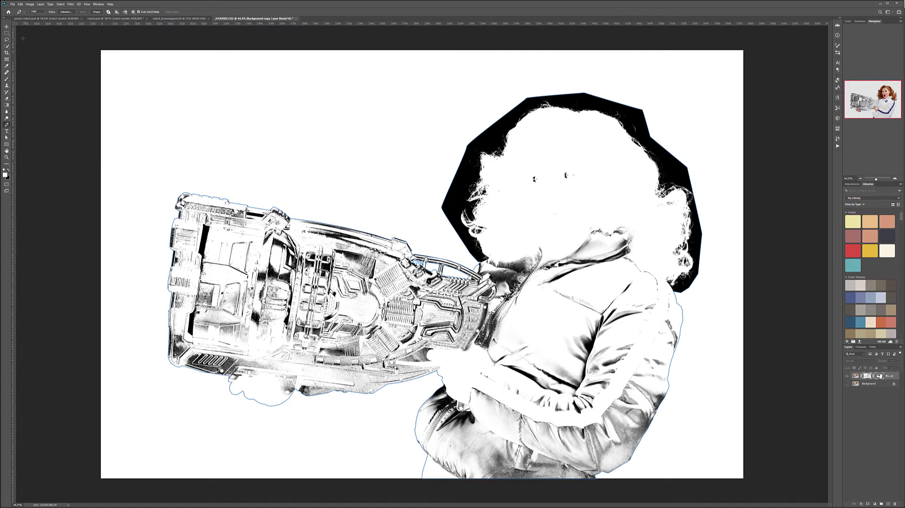
key("b")
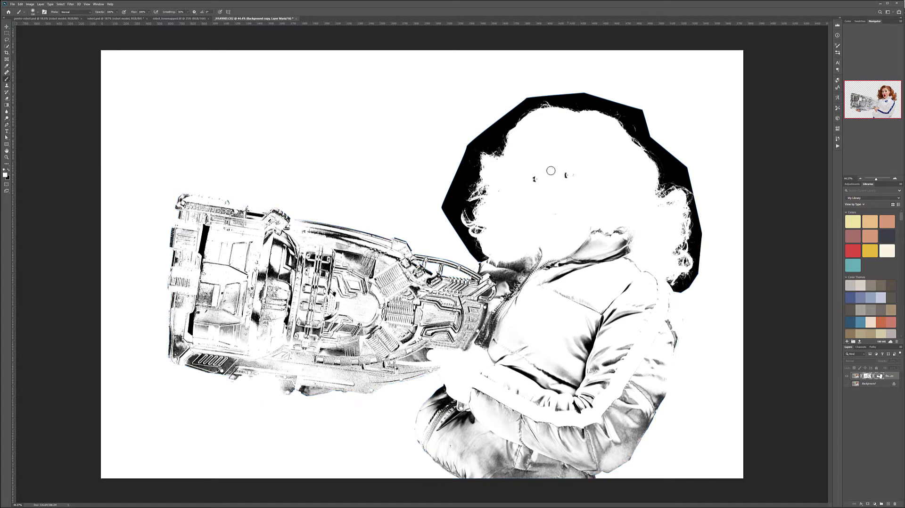
right_click(552, 194)
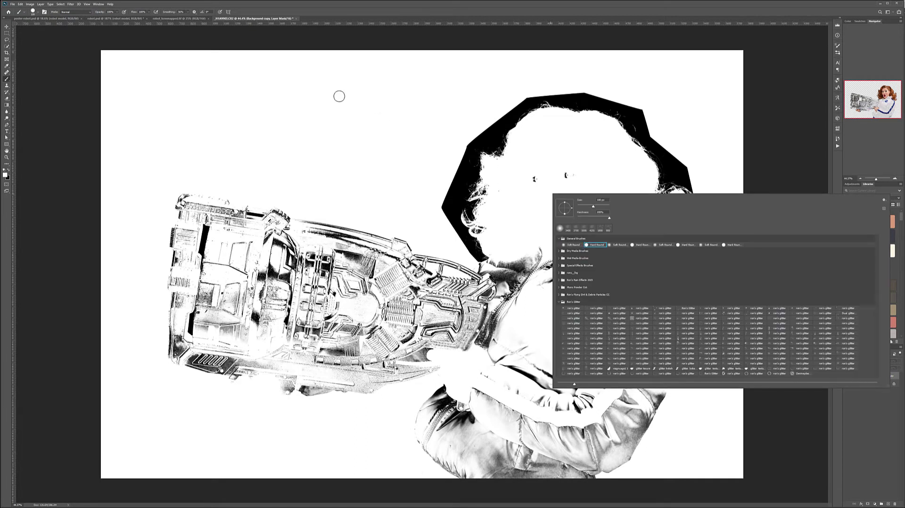
left_click(337, 100)
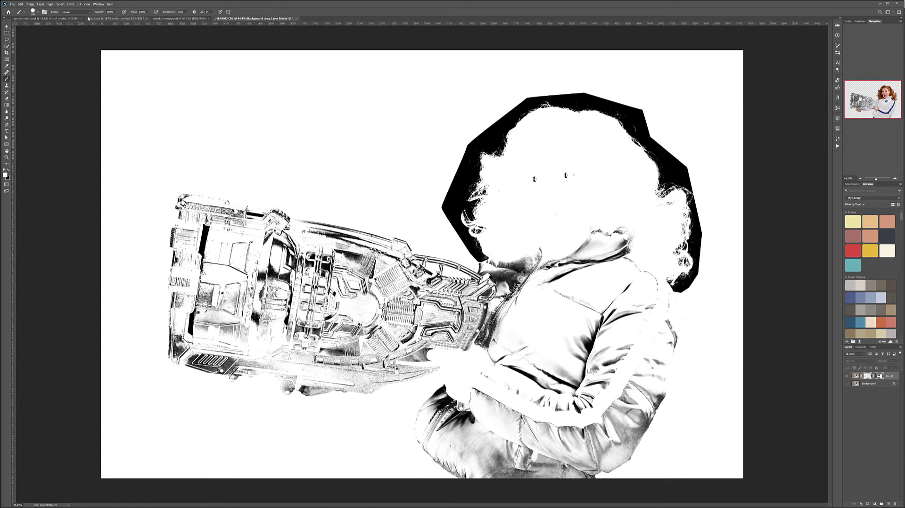
Paint white on the mask over the gray spots in the face, the neck and the shoulder beside the gun
mouse_move(541, 178)
left_mouse_down()
mouse_move(546, 165)
mouse_move(565, 185)
left_mouse_up()
mouse_move(537, 249)
left_mouse_down()
mouse_move(500, 277)
mouse_move(486, 282)
mouse_move(486, 271)
left_mouse_up()
scroll(488, 264, "up", 5)
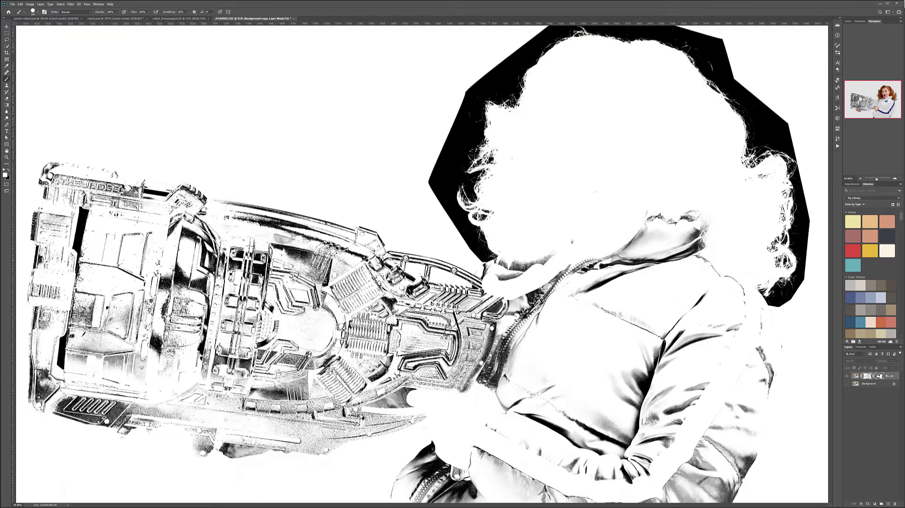
scroll(504, 257, "up", 3)
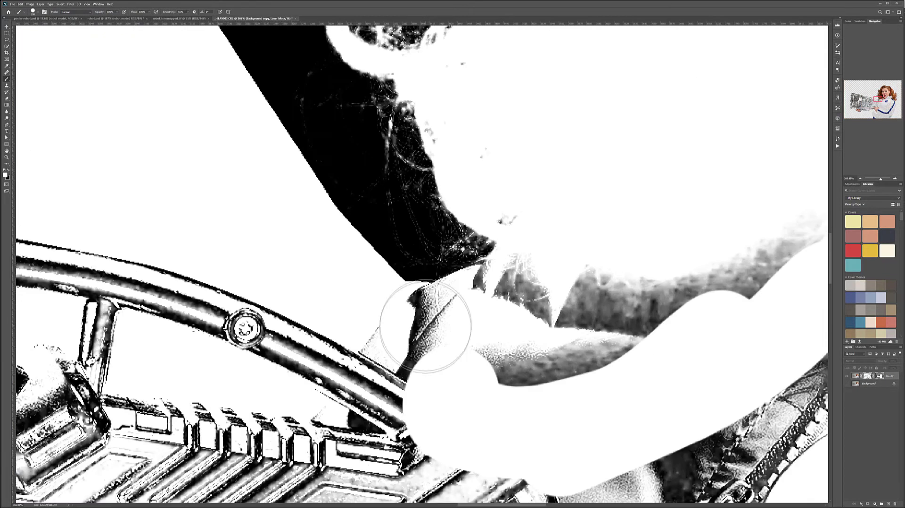
mouse_move(420, 329)
left_mouse_down()
mouse_move(481, 321)
mouse_move(503, 299)
mouse_move(559, 283)
mouse_move(542, 192)
left_mouse_up()
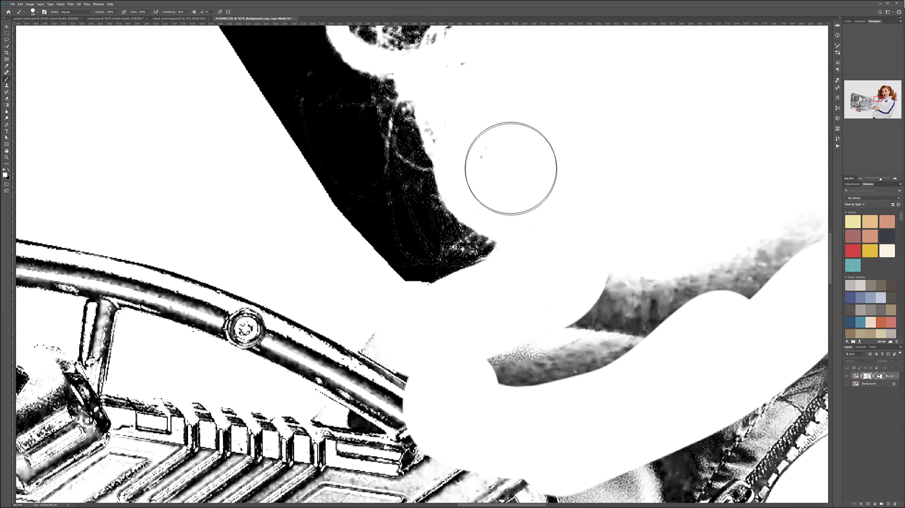
mouse_move(717, 262)
left_mouse_down()
mouse_move(529, 367)
mouse_move(601, 376)
left_mouse_up()
Paint white on the mask along the jaw, the jacket collar and the shoulder below the hair
scroll(629, 345, "down", 3)
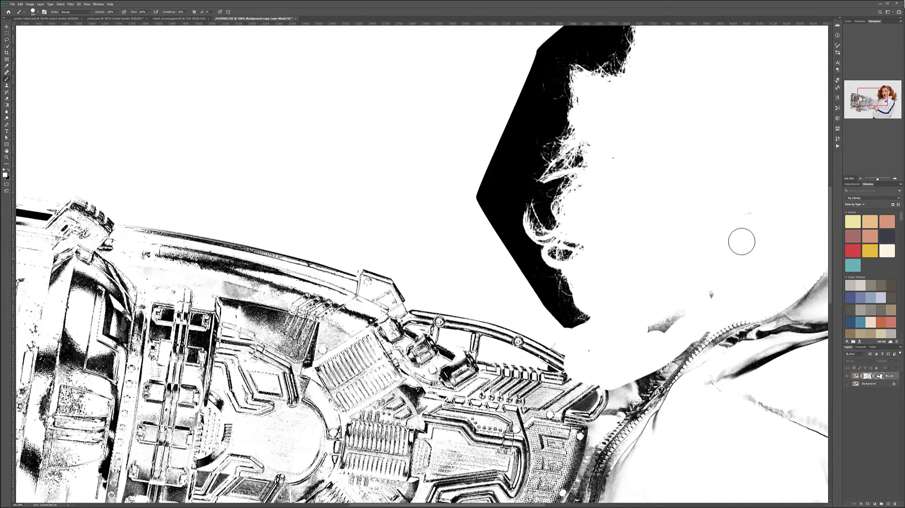
left_click_drag(742, 242, 430, 285)
mouse_move(502, 333)
left_mouse_down()
mouse_move(511, 360)
mouse_move(517, 344)
mouse_move(586, 364)
mouse_move(567, 344)
left_mouse_up()
mouse_move(663, 480)
left_mouse_down()
mouse_move(642, 293)
mouse_move(618, 259)
mouse_move(677, 311)
left_mouse_up()
mouse_move(602, 251)
left_mouse_down()
mouse_move(535, 192)
mouse_move(586, 139)
left_mouse_up()
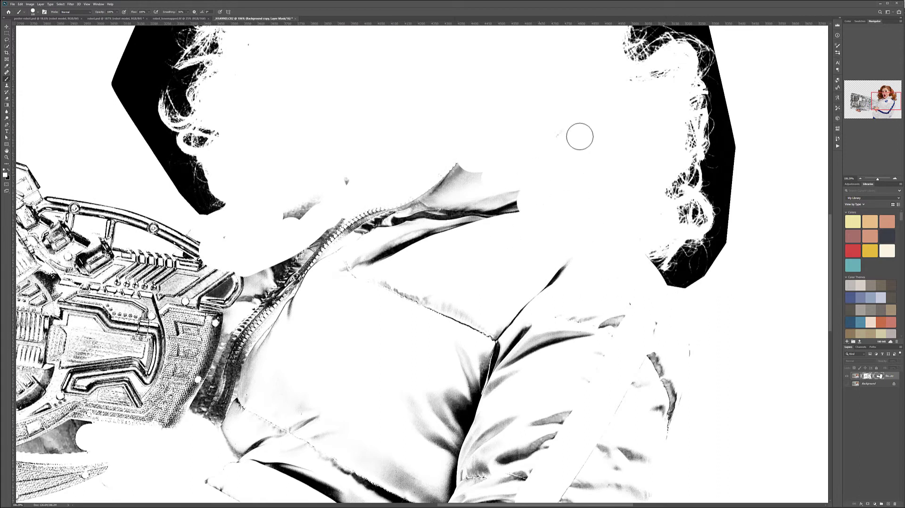
Enlarge the brush and paint the rest of the jacket and the whole gun solid white on the mask
scroll(438, 279, "down", 6)
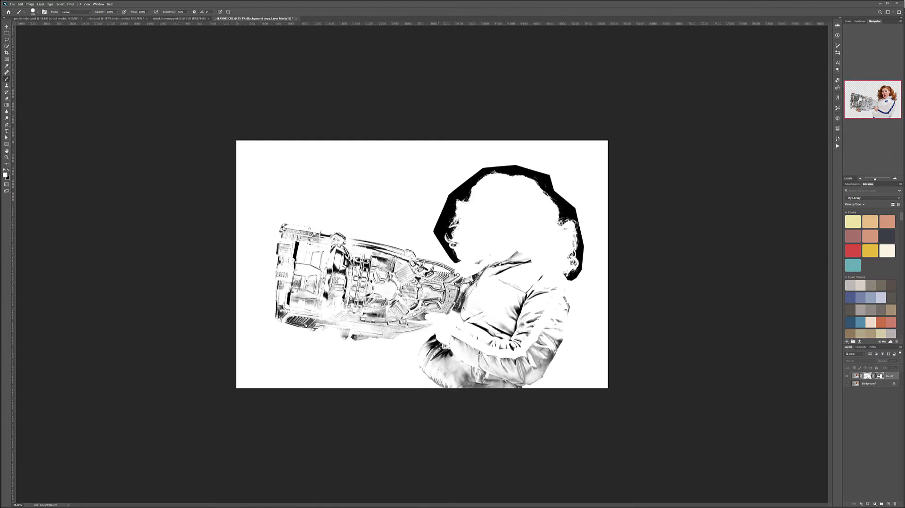
key("bracketright")
key("bracketright")
key("bracketright")
key("bracketright")
key("bracketright")
key("bracketright")
key("bracketright")
key("bracketright")
key("bracketright")
mouse_move(485, 228)
left_mouse_down()
mouse_move(486, 284)
mouse_move(501, 272)
mouse_move(527, 281)
mouse_move(539, 301)
left_mouse_up()
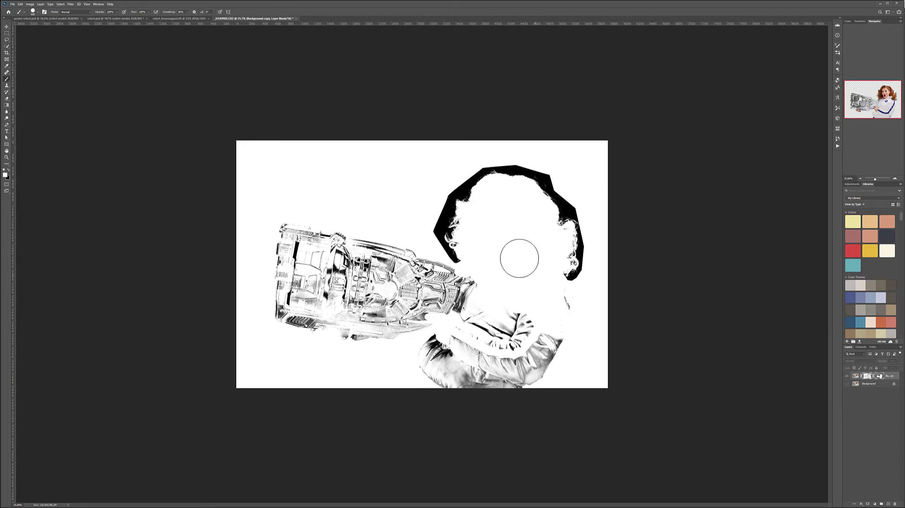
mouse_move(543, 355)
left_mouse_down()
mouse_move(522, 371)
mouse_move(543, 393)
mouse_move(510, 373)
mouse_move(537, 343)
mouse_move(483, 304)
mouse_move(418, 266)
mouse_move(295, 226)
mouse_move(301, 222)
mouse_move(265, 345)
mouse_move(283, 321)
mouse_move(317, 337)
mouse_move(323, 325)
mouse_move(309, 255)
mouse_move(470, 345)
mouse_move(320, 253)
mouse_move(415, 291)
mouse_move(263, 320)
mouse_move(378, 334)
mouse_move(314, 244)
mouse_move(385, 307)
mouse_move(390, 350)
mouse_move(467, 321)
left_mouse_up()
mouse_move(525, 328)
left_mouse_down()
mouse_move(452, 359)
mouse_move(414, 400)
mouse_move(483, 377)
left_mouse_up()
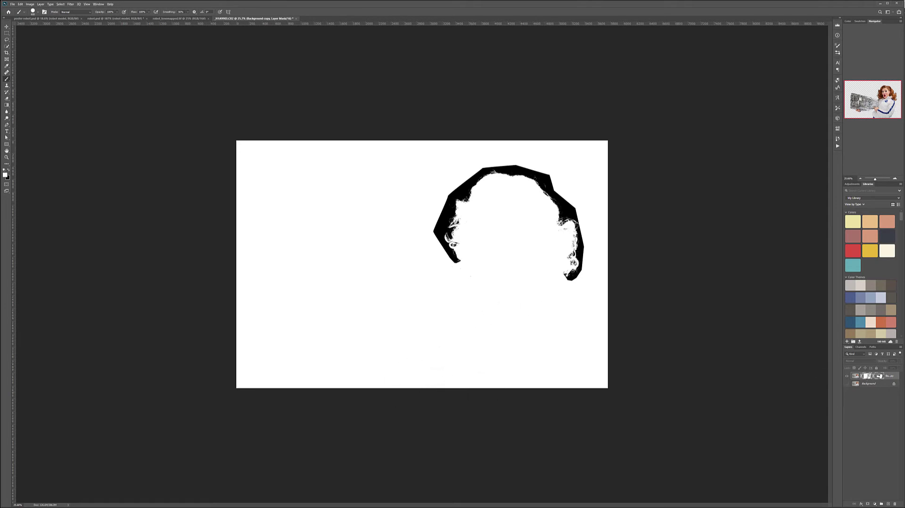
Leave the mask view and inspect the cutout's hair and gun edges against the transparency
left_click(867, 375, "alt")
left_click(7, 27)
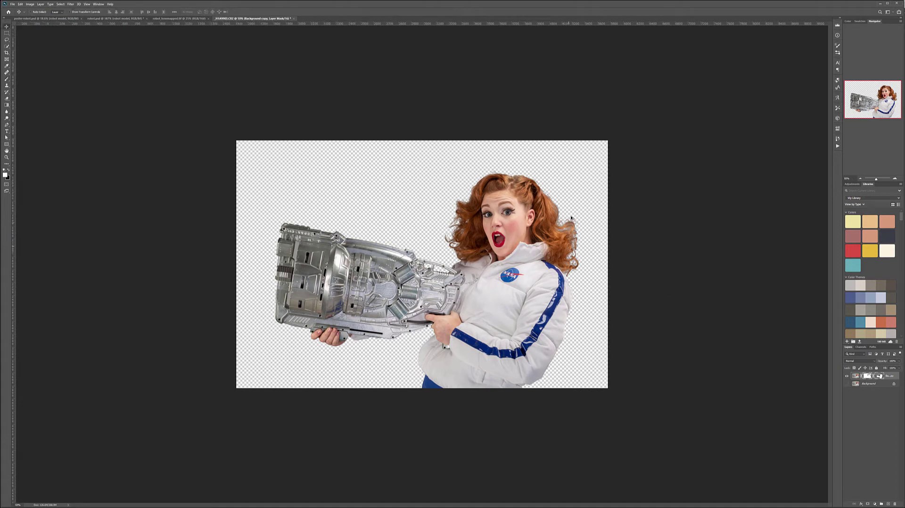
scroll(568, 228, "up", 3)
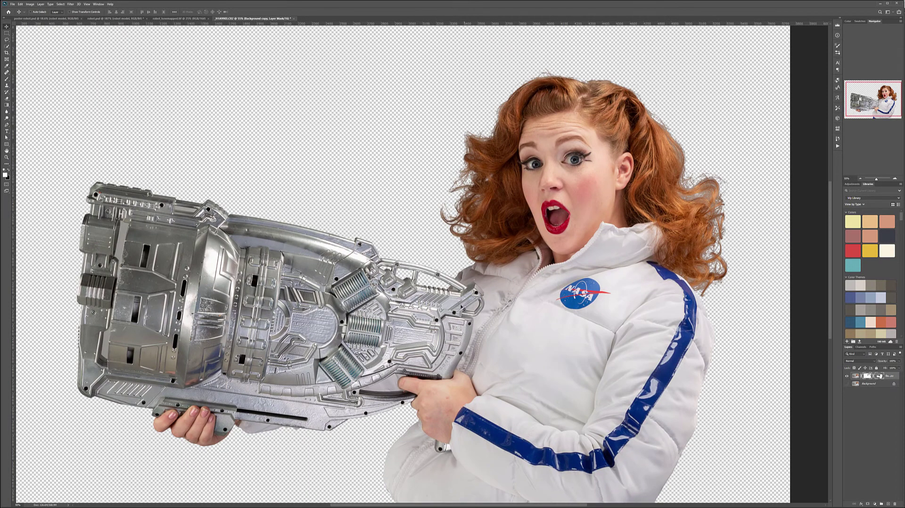
scroll(424, 226, "up", 3)
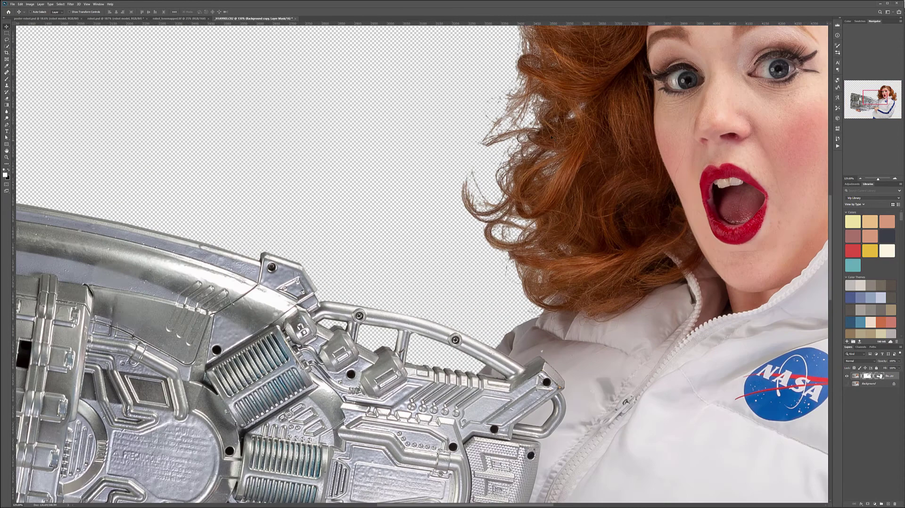
scroll(530, 338, "down", 3)
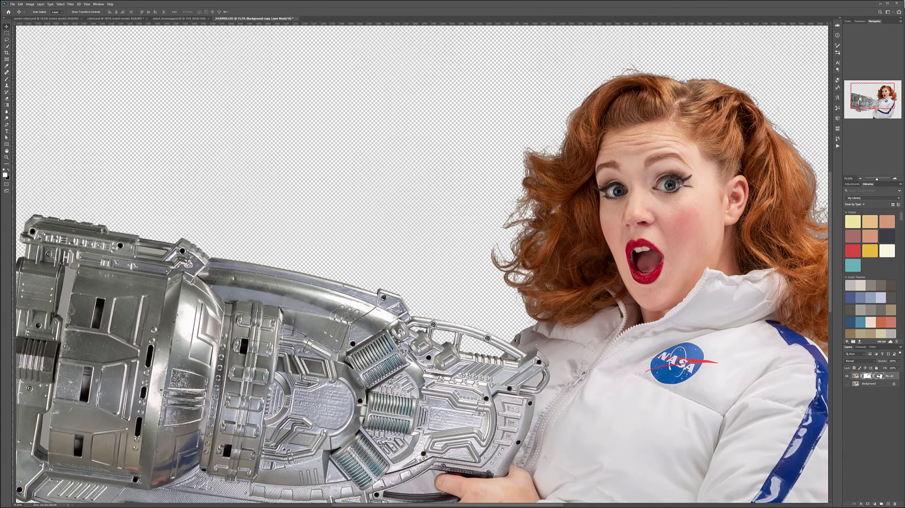
scroll(328, 324, "down", 3)
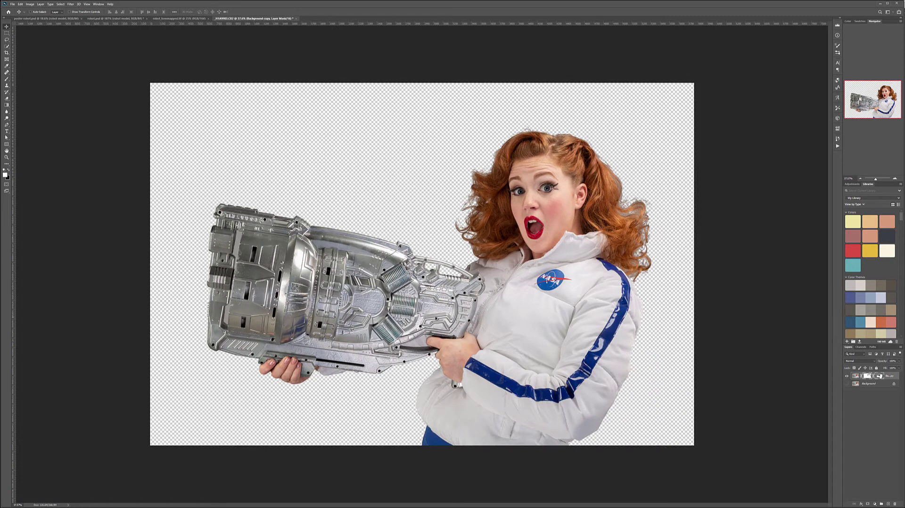
key("ctrl+plus")
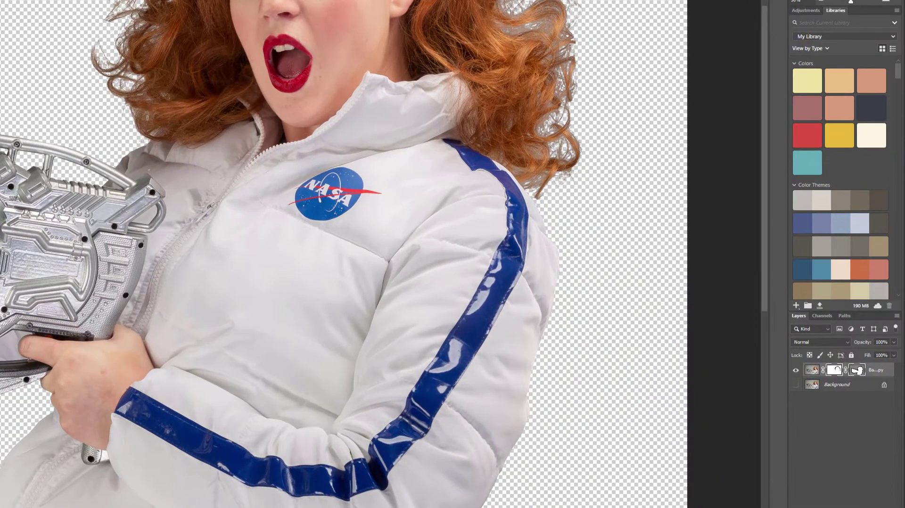
Add a new layer named touchup above the masked cutout layer
key("ctrl+shift+alt+n")
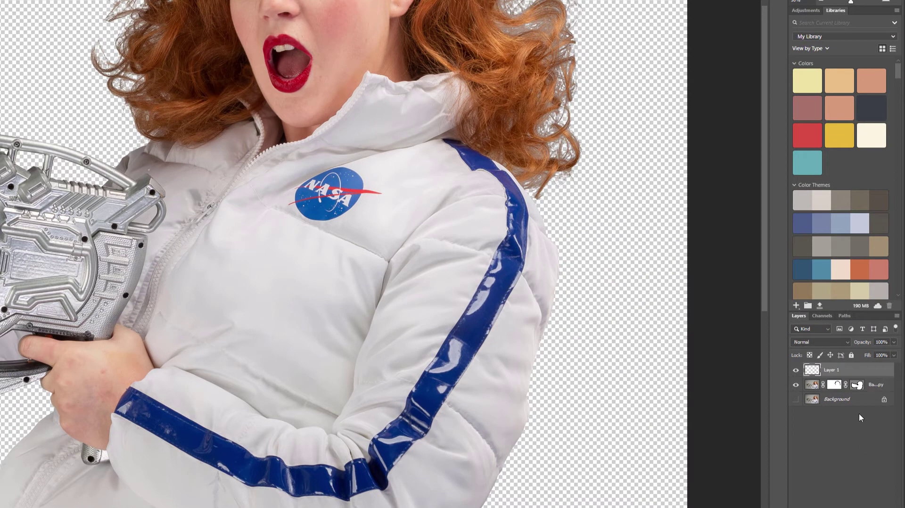
double_click(835, 370)
type("touchup")
key("Return")
Label the touchup layer red and clip it to the cutout layer below
right_click(878, 371)
left_click(882, 285)
left_click_drag(862, 388, 869, 375)
left_click(869, 375, "alt")
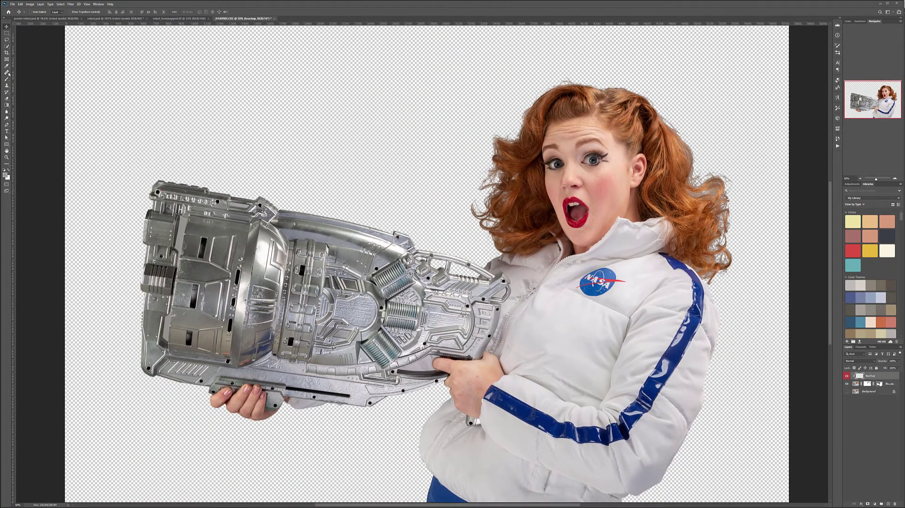
With the Healing Brush, sample clean metal and heal the lower lines of warning text on the gun's rounded central panel
left_click(8, 73)
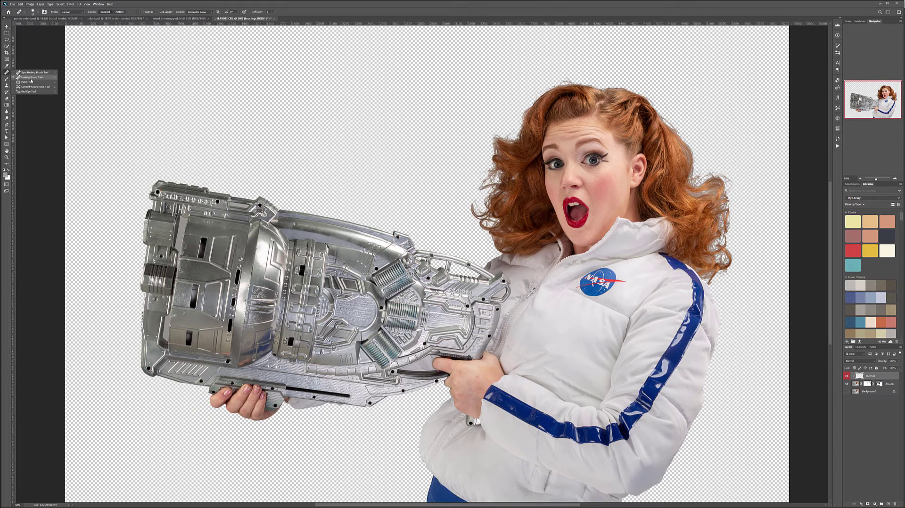
left_click(33, 78)
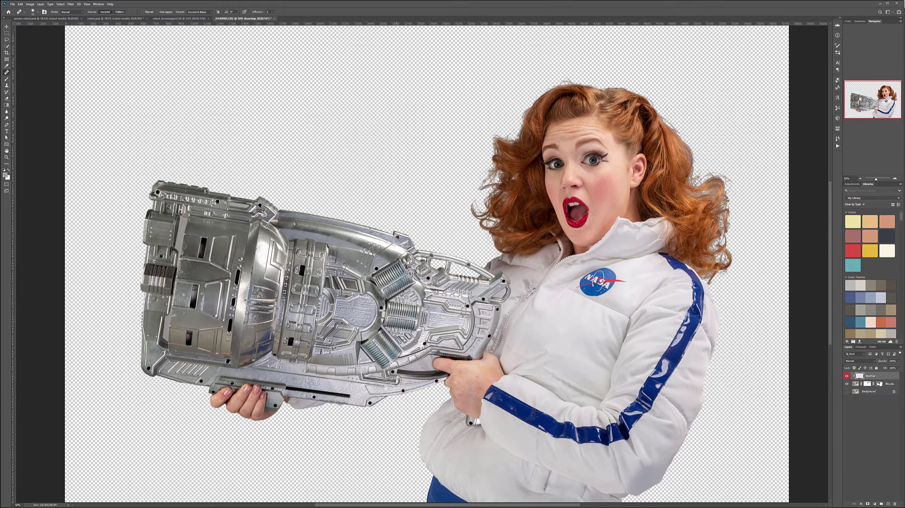
scroll(311, 273, "up", 3)
scroll(311, 273, "up", 4)
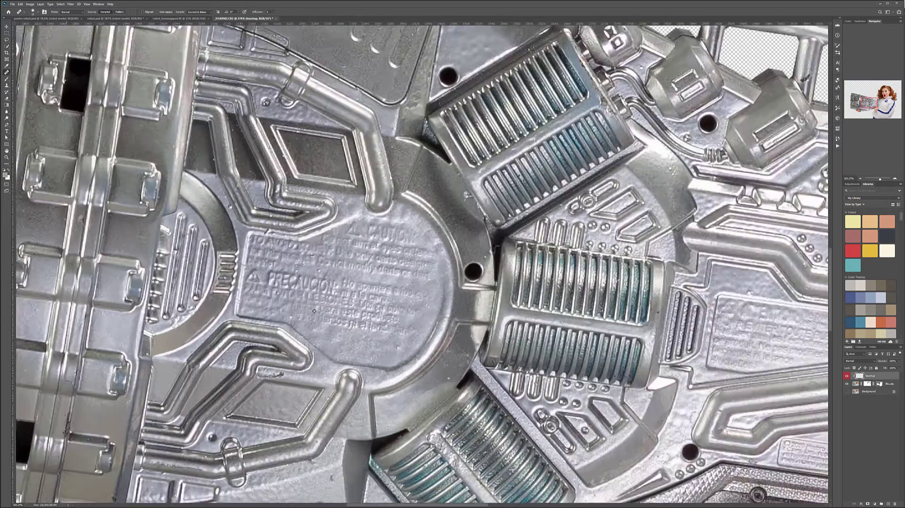
left_click(368, 353, "alt")
mouse_move(341, 324)
left_mouse_down()
mouse_move(396, 334)
mouse_move(361, 302)
mouse_move(320, 288)
mouse_move(382, 352)
mouse_move(332, 296)
left_mouse_up()
left_click(381, 352, "alt")
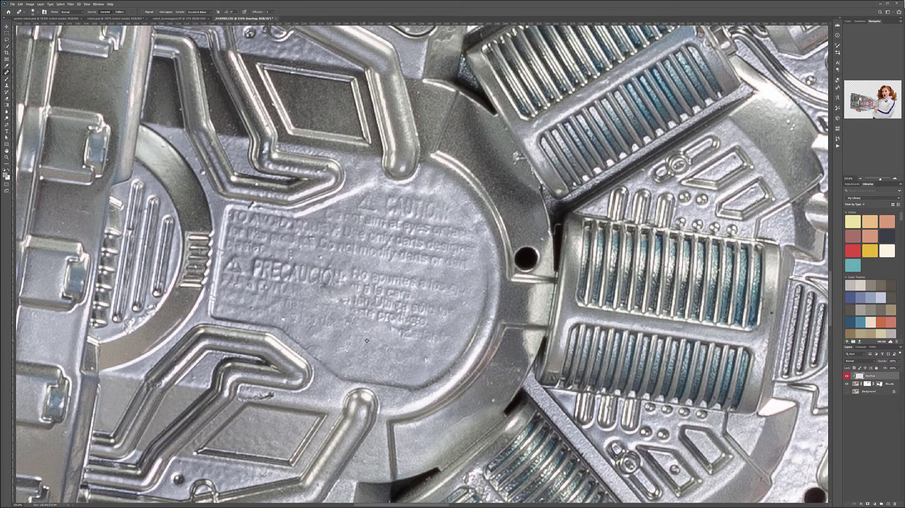
Resample clean metal and heal over the PRECAUCION heading and the Spanish lines beside it on the central panel
left_click_drag(281, 272, 316, 281)
left_click(360, 340, "alt")
left_click_drag(253, 262, 246, 267)
left_click_drag(235, 262, 235, 261)
left_click(359, 350, "alt")
mouse_move(362, 314)
left_mouse_down()
mouse_move(425, 311)
mouse_move(370, 293)
left_mouse_up()
left_click_drag(359, 283, 369, 274)
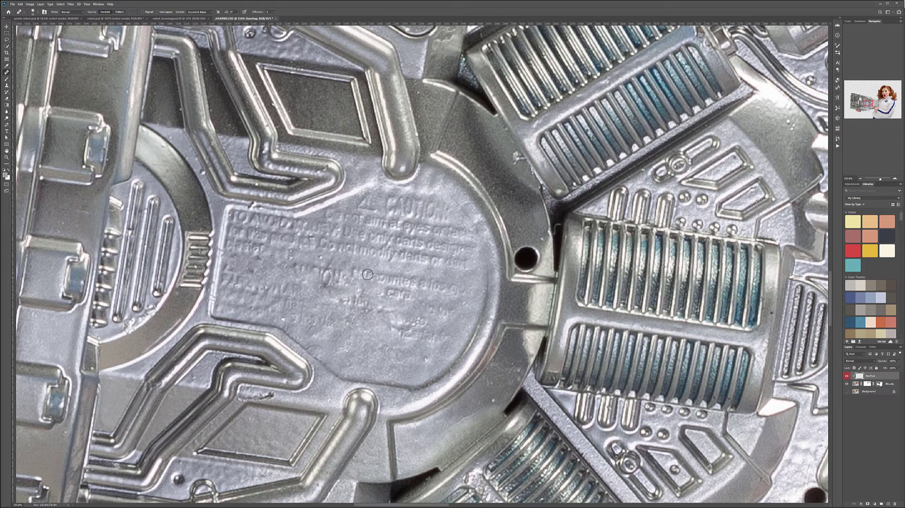
Heal over the CAUTION heading and the English lines directly beneath it on the central panel
left_click_drag(409, 240, 359, 234)
mouse_move(396, 208)
left_mouse_down()
mouse_move(404, 251)
mouse_move(381, 201)
mouse_move(364, 211)
mouse_move(404, 211)
left_mouse_up()
left_click_drag(433, 241, 406, 247)
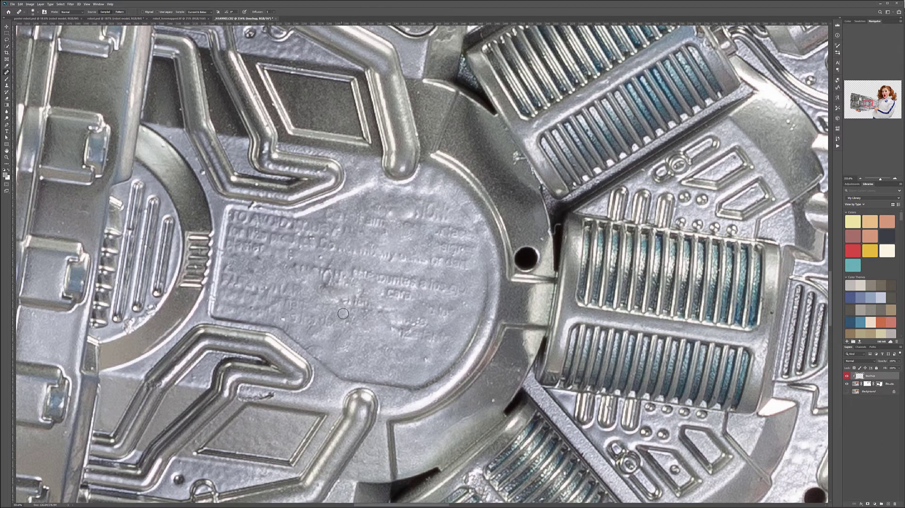
Heal away all remaining traces of raised lettering across the central panel so its surface reads as plain metal
mouse_move(265, 234)
left_mouse_down()
mouse_move(318, 241)
mouse_move(337, 231)
left_mouse_up()
mouse_move(321, 283)
left_mouse_down()
mouse_move(353, 278)
mouse_move(322, 270)
mouse_move(377, 293)
mouse_move(391, 283)
mouse_move(360, 272)
mouse_move(411, 294)
mouse_move(375, 282)
mouse_move(460, 288)
left_mouse_up()
left_click_drag(245, 221, 306, 220)
left_click_drag(252, 243, 266, 248)
mouse_move(250, 285)
left_mouse_down()
mouse_move(296, 286)
mouse_move(303, 316)
left_mouse_up()
left_click_drag(345, 254, 396, 258)
left_click_drag(336, 301, 377, 303)
left_click_drag(361, 219, 409, 220)
left_click_drag(317, 231, 285, 230)
mouse_move(327, 253)
left_mouse_down()
mouse_move(297, 276)
mouse_move(351, 286)
left_mouse_up()
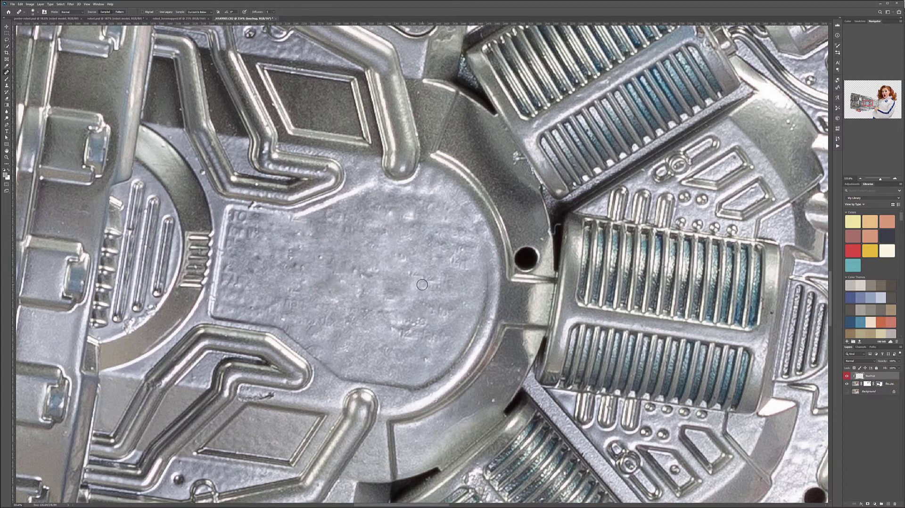
Heal away the raised text on the small trapezoid panel and the larger warning panel near the gun's textured grip
scroll(425, 284, "down", 5)
left_click_drag(694, 281, 500, 261)
scroll(437, 300, "up", 5)
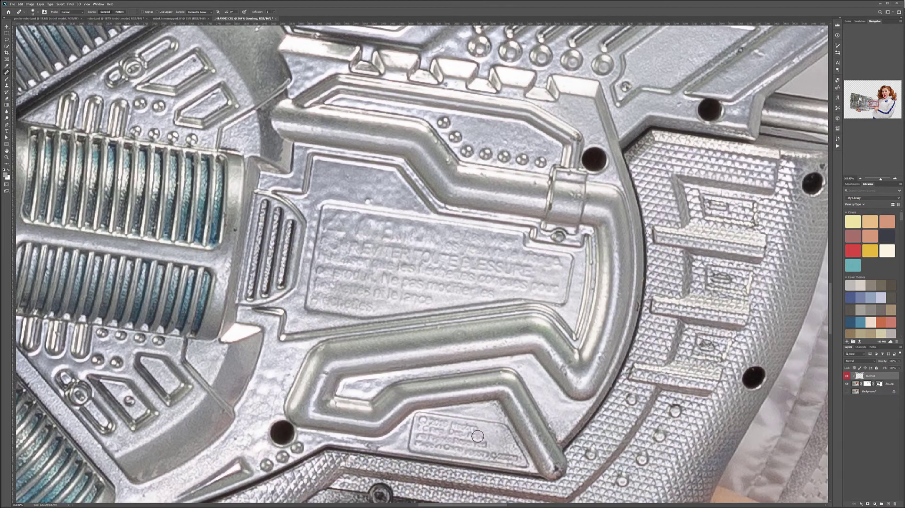
mouse_move(462, 432)
left_mouse_down()
mouse_move(467, 426)
mouse_move(429, 425)
mouse_move(455, 424)
mouse_move(421, 434)
mouse_move(427, 444)
left_mouse_up()
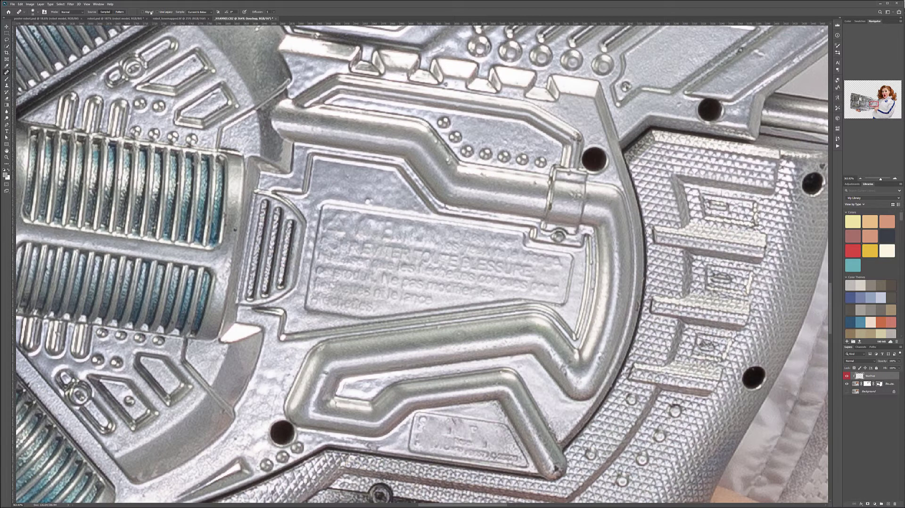
mouse_move(493, 456)
left_mouse_down()
mouse_move(477, 455)
mouse_move(514, 459)
left_mouse_up()
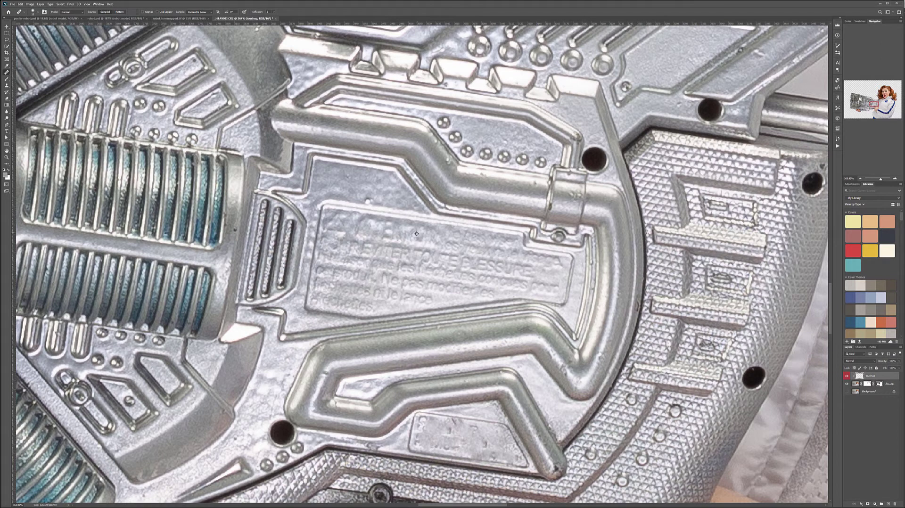
mouse_move(380, 248)
left_mouse_down()
mouse_move(368, 277)
mouse_move(341, 281)
mouse_move(413, 299)
mouse_move(427, 280)
mouse_move(465, 286)
mouse_move(454, 273)
mouse_move(464, 256)
mouse_move(419, 257)
mouse_move(497, 266)
mouse_move(518, 271)
mouse_move(490, 278)
mouse_move(523, 283)
mouse_move(463, 247)
mouse_move(461, 278)
mouse_move(407, 271)
mouse_move(396, 285)
mouse_move(353, 284)
mouse_move(320, 264)
mouse_move(328, 298)
mouse_move(377, 279)
left_mouse_up()
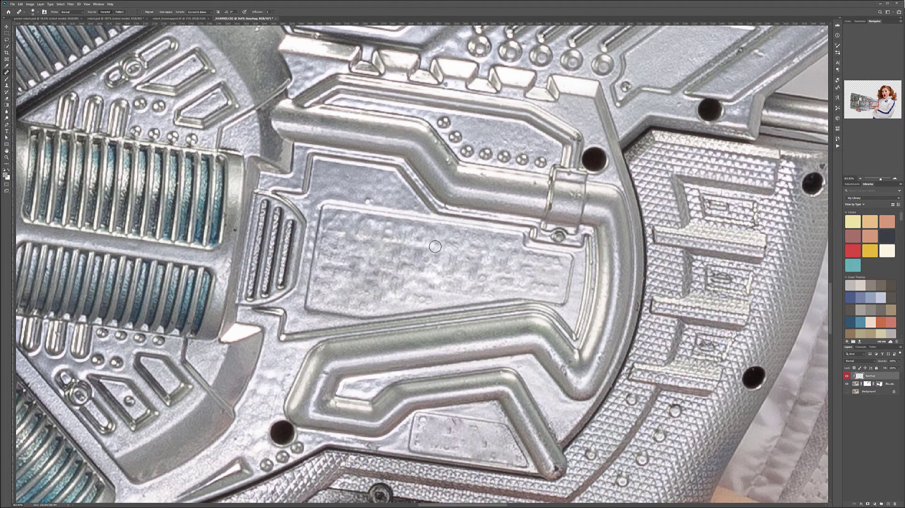
Heal over the raised THE JUDGE lettering on the gun's upper front rail, following the direction of the metal
scroll(427, 237, "down", 14)
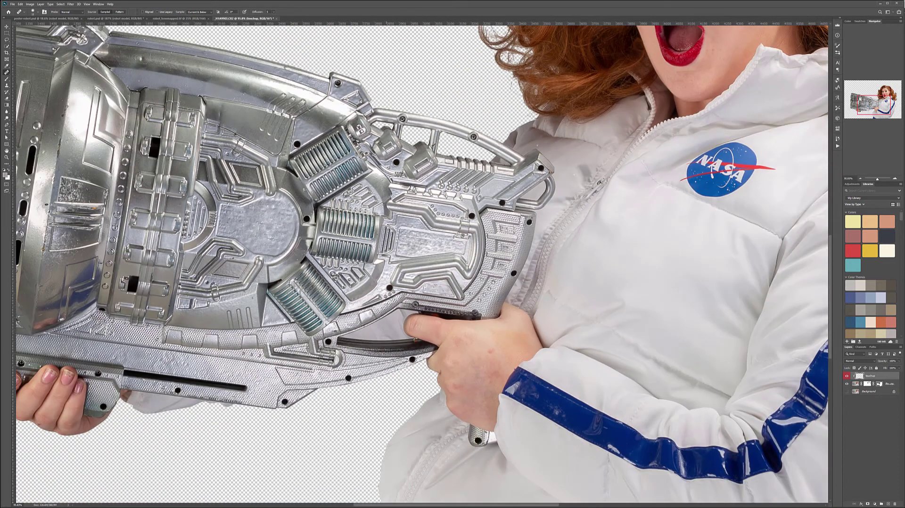
scroll(428, 236, "down", 6)
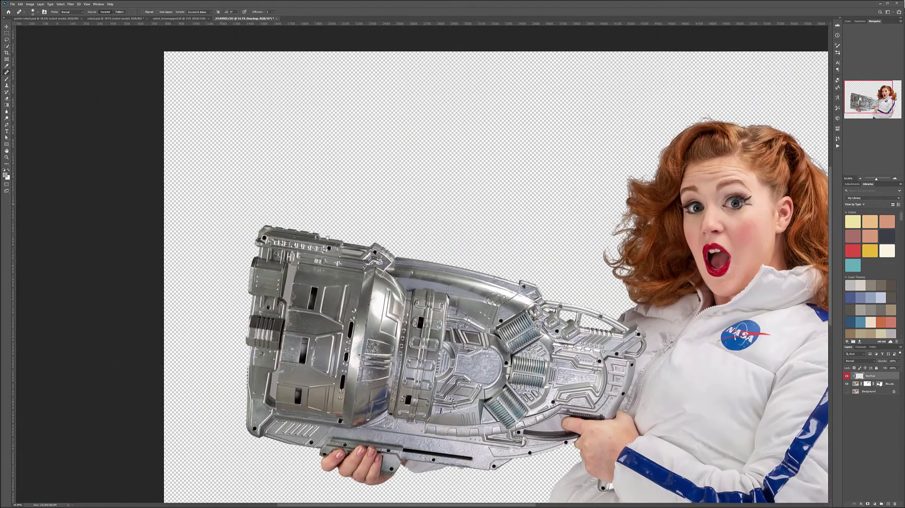
scroll(302, 248, "up", 20)
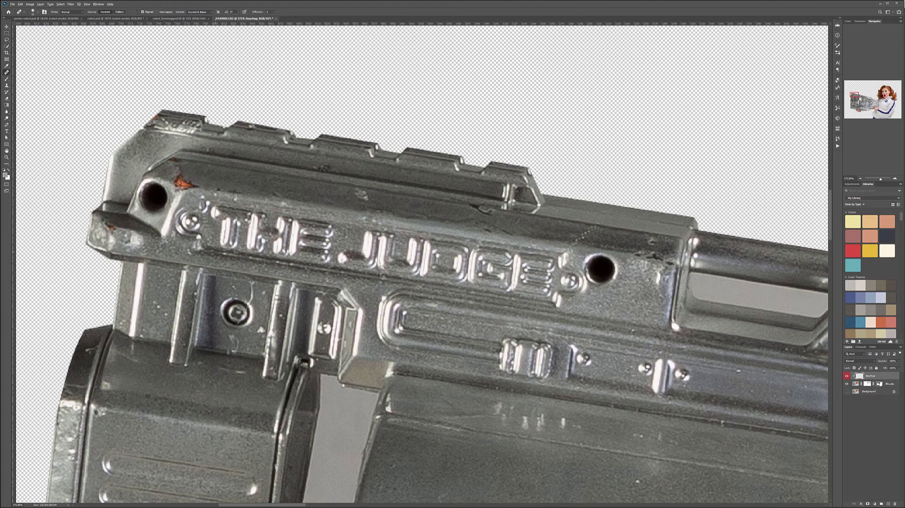
left_click_drag(225, 247, 547, 291)
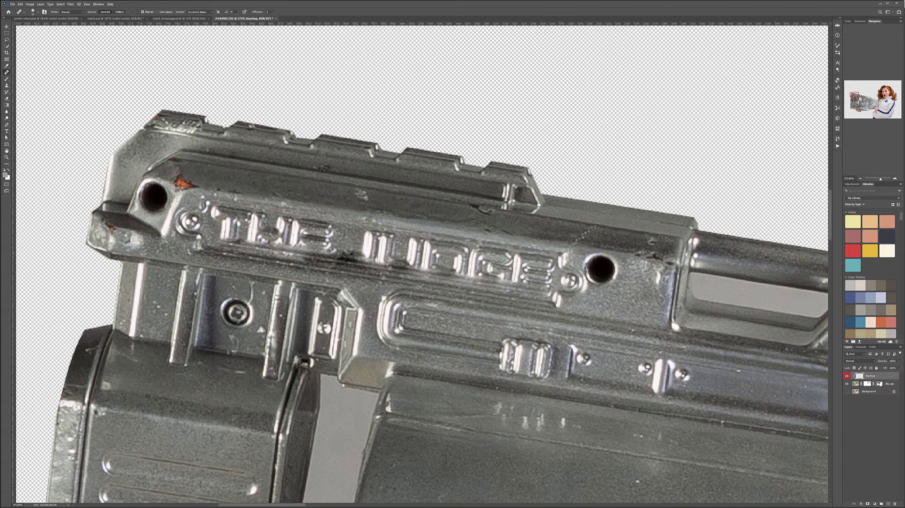
left_click_drag(553, 258, 213, 209)
mouse_move(293, 228)
left_mouse_down()
mouse_move(557, 267)
mouse_move(555, 253)
mouse_move(553, 272)
mouse_move(214, 219)
left_mouse_up()
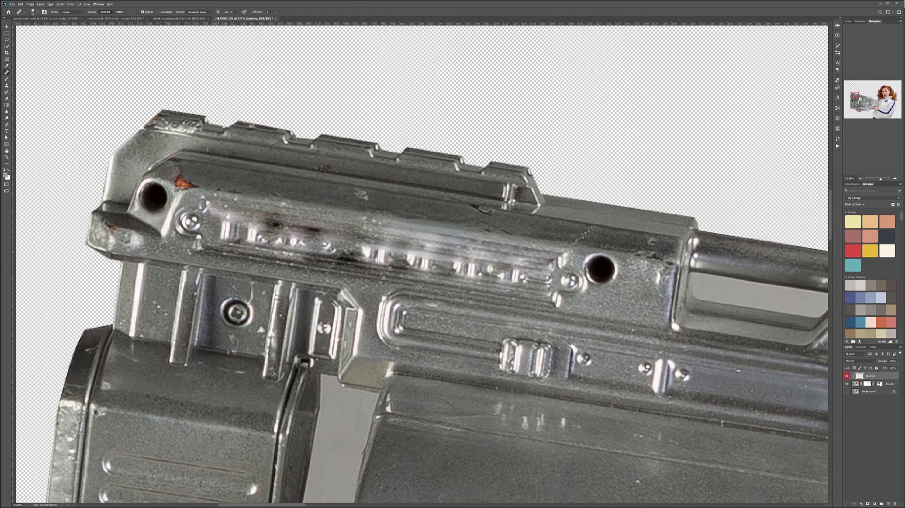
mouse_move(215, 235)
left_mouse_down()
mouse_move(431, 269)
mouse_move(498, 298)
left_mouse_up()
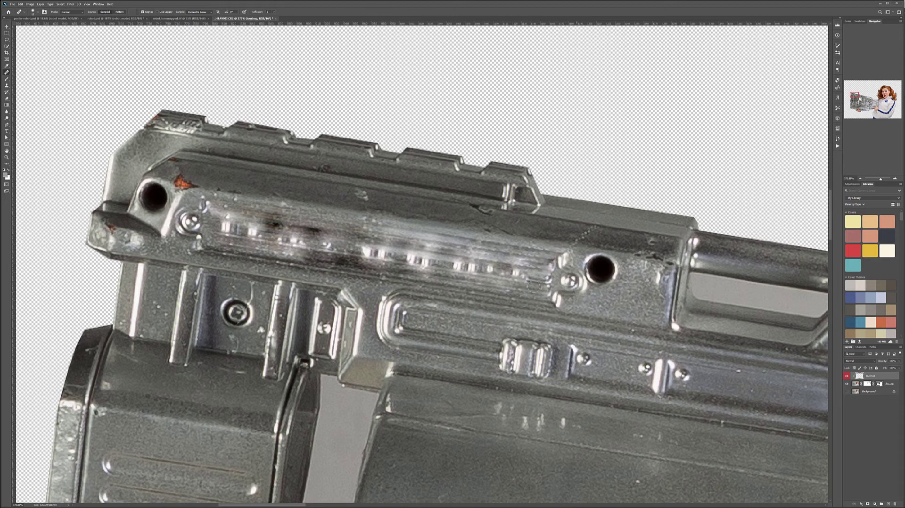
Heal away the small blemishes on the woman's face and the stray hair along her cheek's edge
scroll(497, 283, "down", 5)
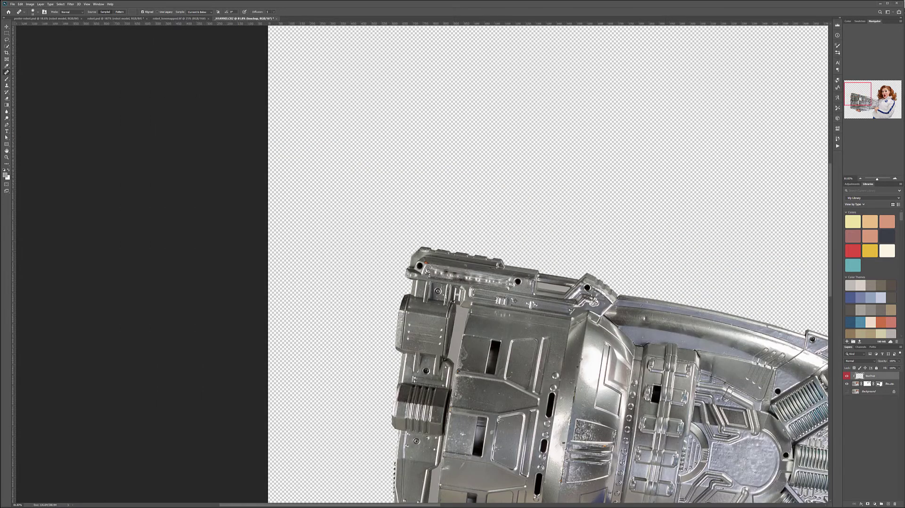
scroll(513, 315, "down", 3)
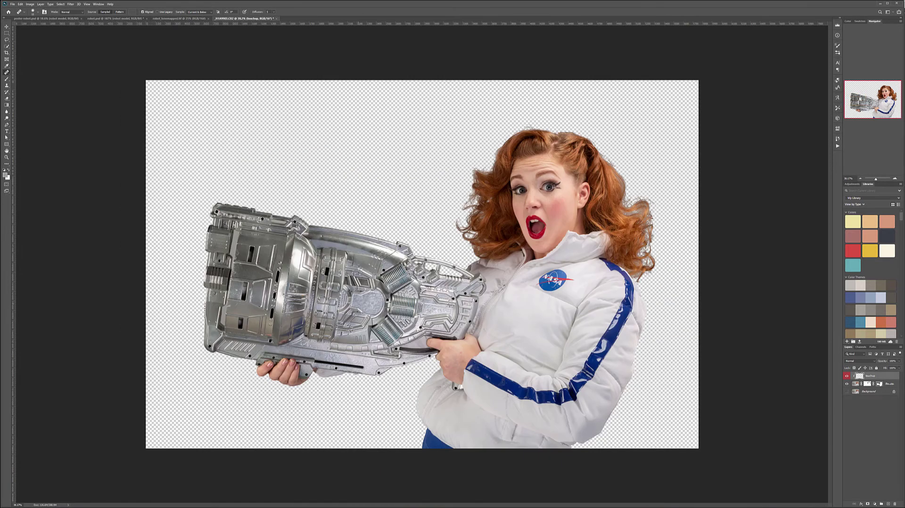
scroll(594, 289, "up", 5)
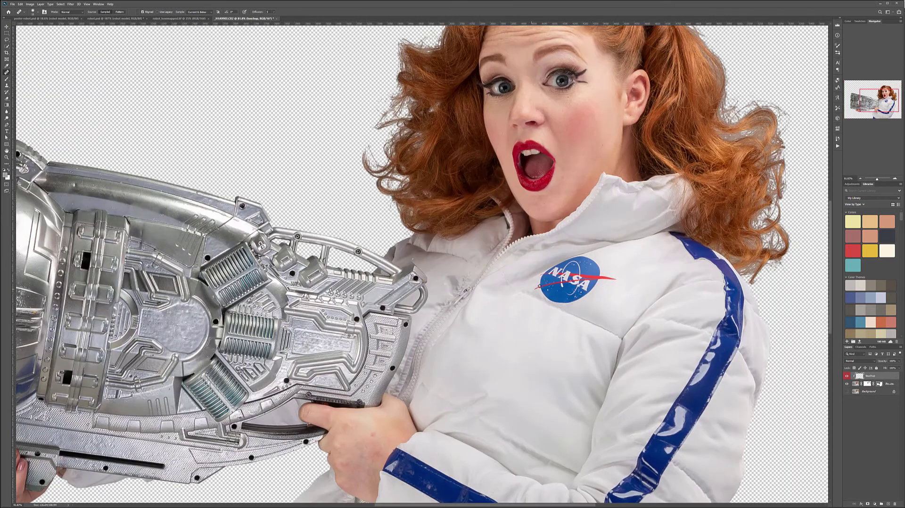
scroll(634, 261, "up", 2)
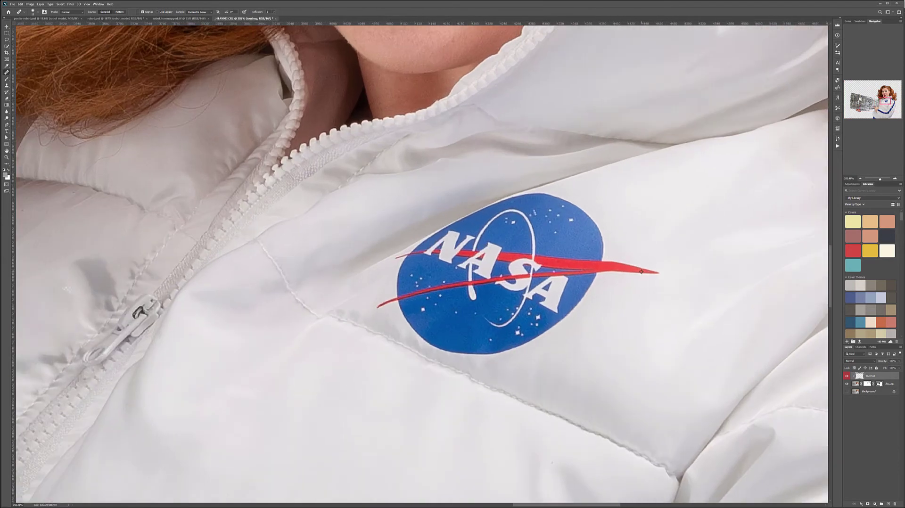
scroll(572, 277, "down", 5)
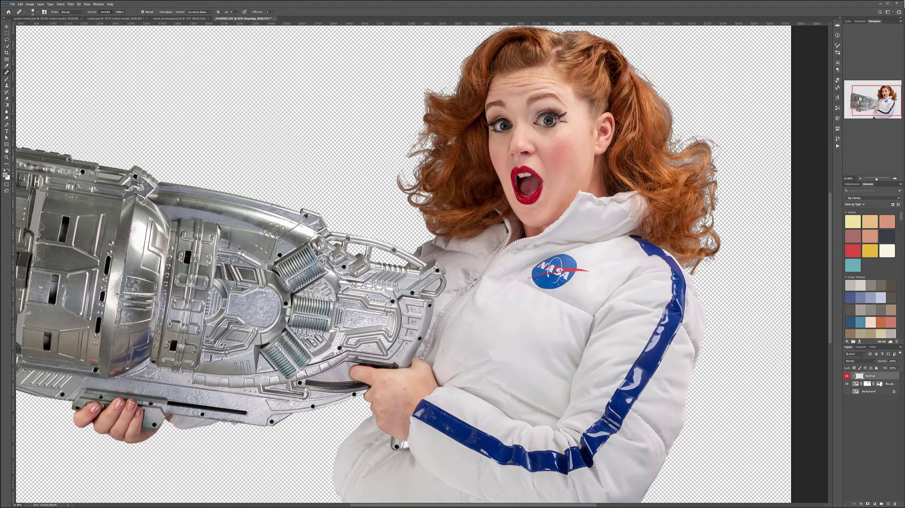
scroll(571, 118, "up", 4)
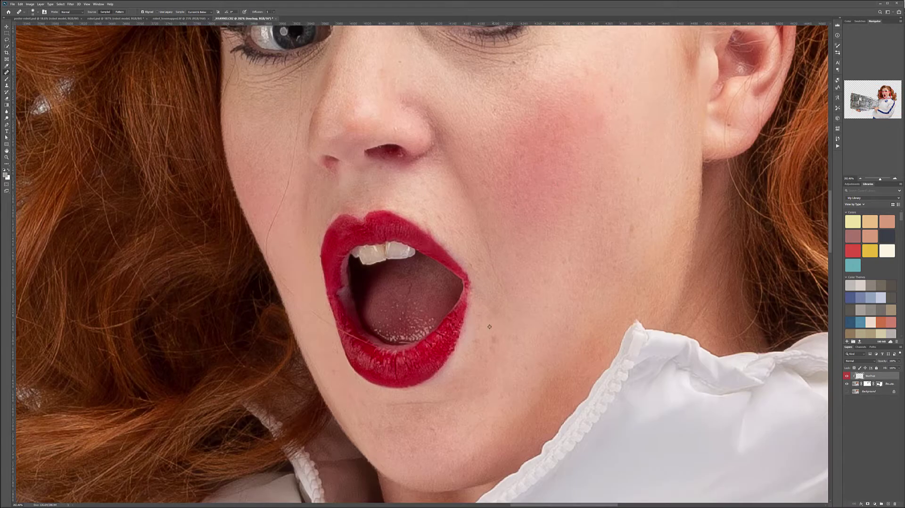
left_click_drag(510, 114, 516, 298)
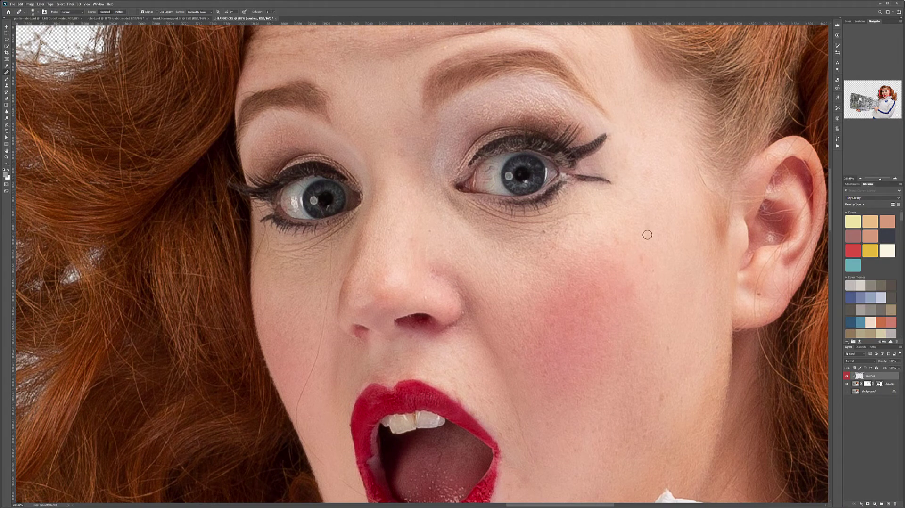
left_click_drag(439, 236, 416, 222)
left_click_drag(417, 350, 537, 231)
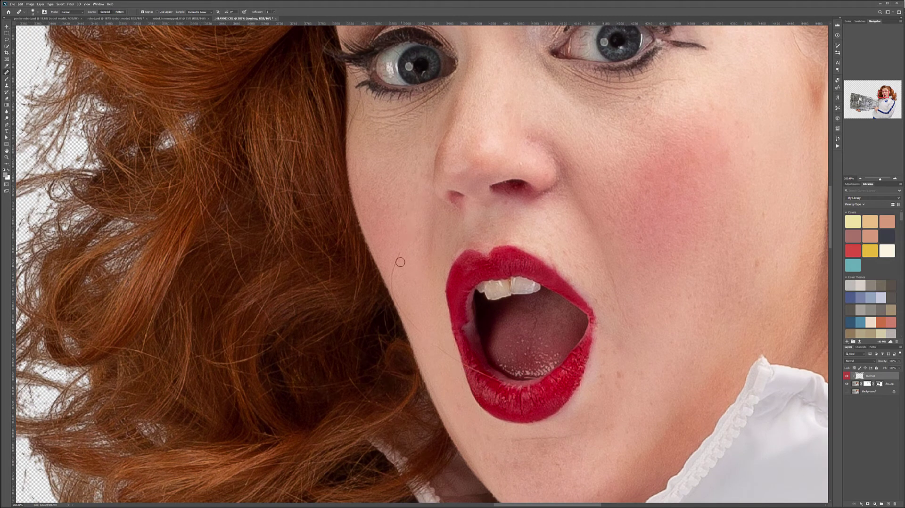
left_click_drag(391, 280, 414, 311)
Heal away the red spot on the back of the woman's trigger hand
scroll(576, 381, "down", 5)
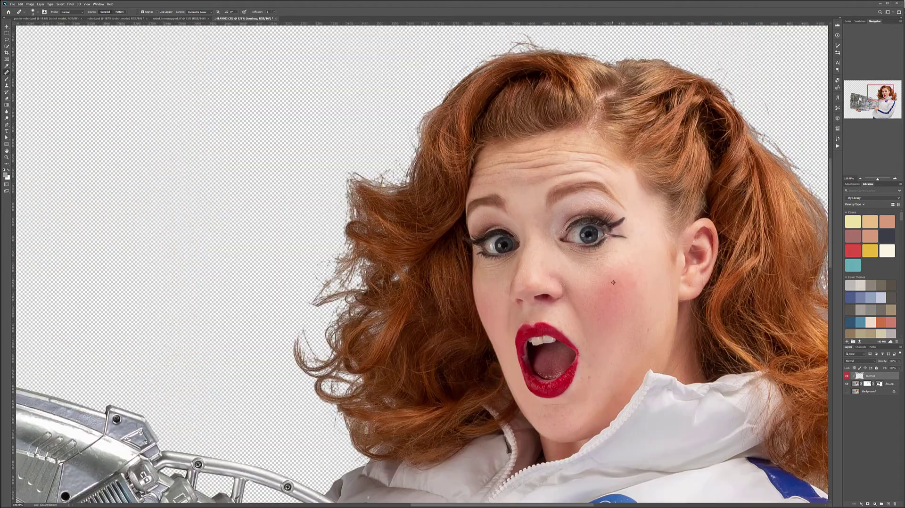
scroll(613, 279, "down", 5)
scroll(438, 349, "up", 8)
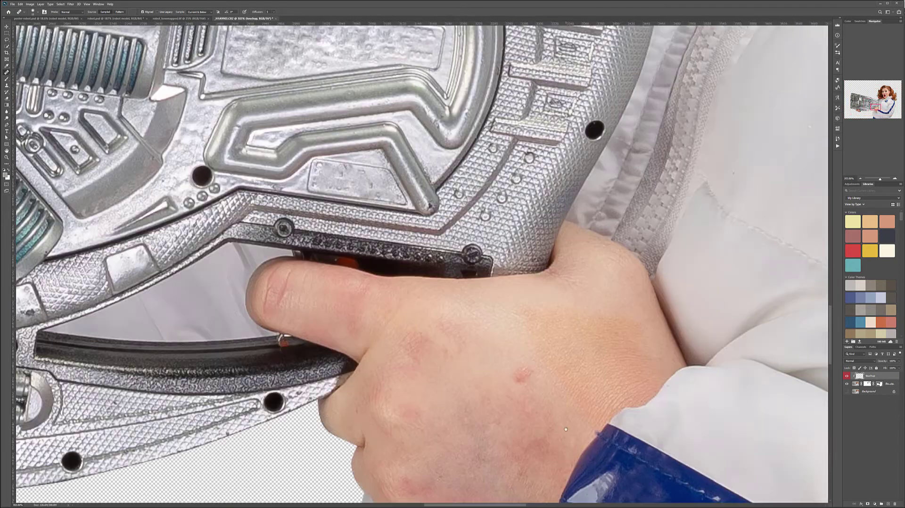
scroll(566, 425, "down", 3)
scroll(536, 243, "up", 3)
left_click(500, 210)
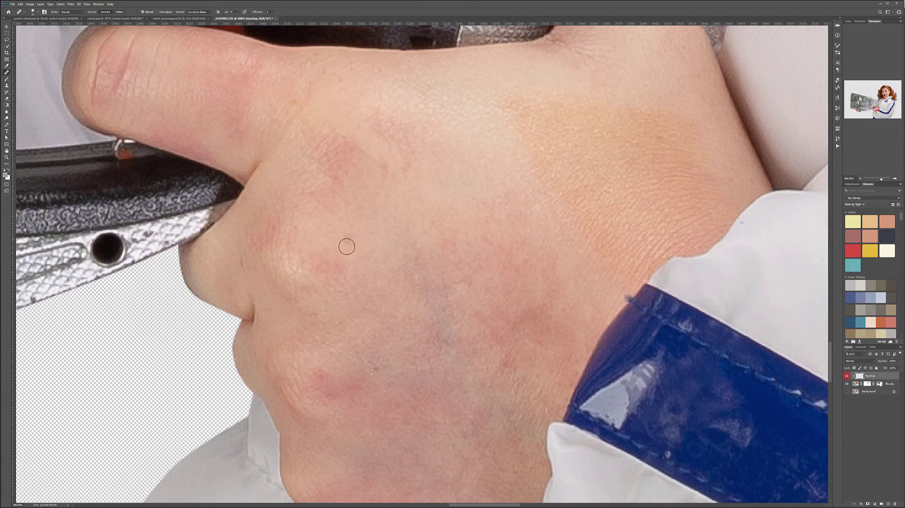
Sample clean metal and heal away the dark screws along the foregrip's strip around the woman's fingers
scroll(485, 389, "left", 10)
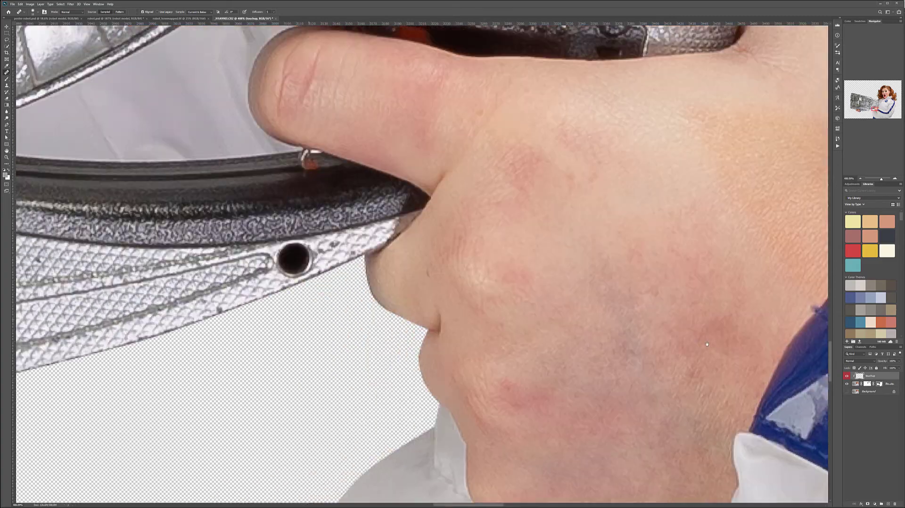
scroll(671, 111, "left", 15)
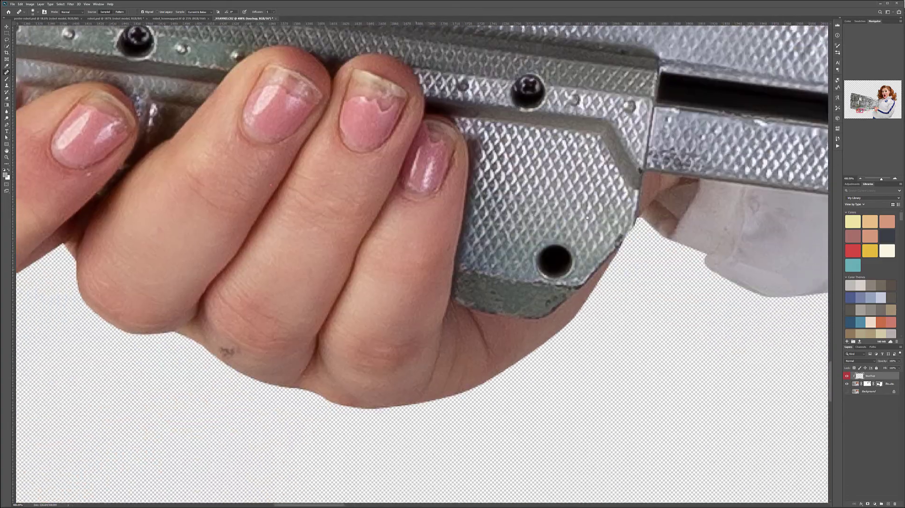
left_click_drag(587, 217, 664, 224)
left_click_drag(647, 155, 343, 308)
mouse_move(280, 251)
left_mouse_down()
mouse_move(362, 296)
mouse_move(399, 282)
mouse_move(810, 286)
left_mouse_up()
left_click(332, 282, "alt")
mouse_move(386, 242)
left_mouse_down()
mouse_move(410, 236)
mouse_move(396, 234)
mouse_move(398, 257)
mouse_move(378, 255)
mouse_move(426, 257)
left_mouse_up()
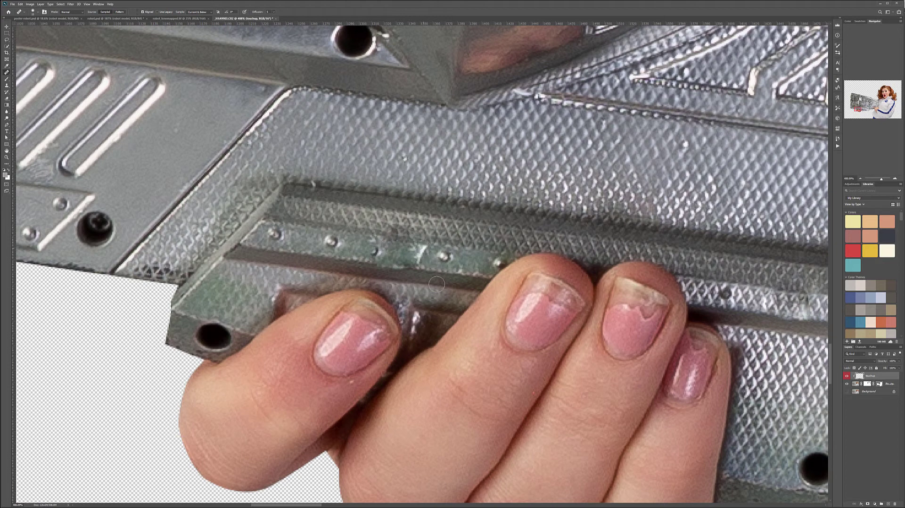
Heal away the screw hole at the foregrip's front end and the screw beside the gun's lower slotted panel
left_click_drag(325, 302, 556, 279)
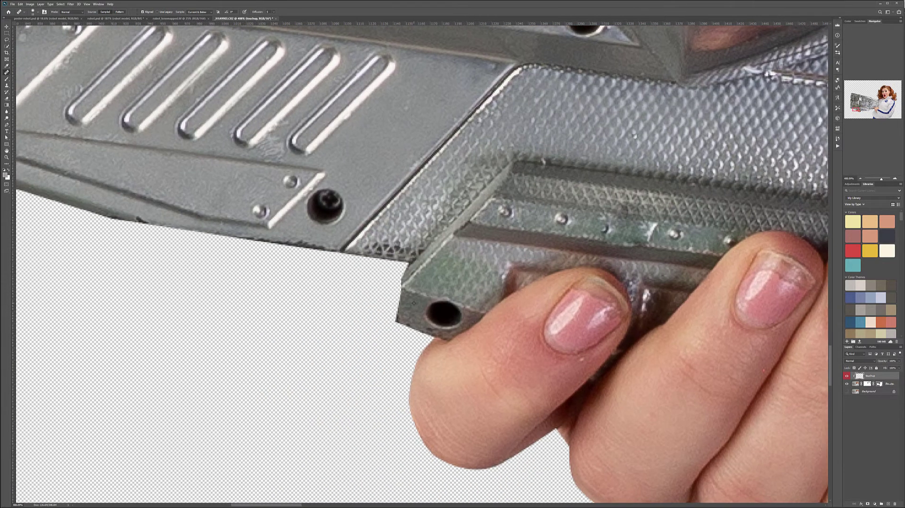
mouse_move(443, 302)
left_mouse_down()
mouse_move(455, 304)
mouse_move(437, 306)
mouse_move(434, 315)
mouse_move(447, 317)
mouse_move(433, 319)
mouse_move(457, 322)
mouse_move(450, 316)
left_mouse_up()
mouse_move(342, 255)
left_mouse_down()
mouse_move(450, 327)
mouse_move(527, 357)
left_mouse_up()
mouse_move(513, 285)
left_mouse_down()
mouse_move(504, 315)
mouse_move(522, 315)
mouse_move(498, 321)
mouse_move(525, 309)
left_mouse_up()
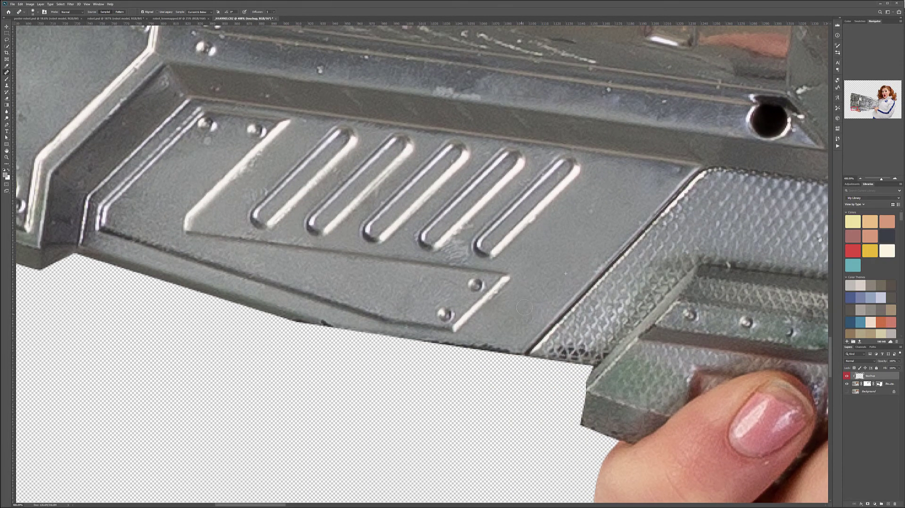
Heal away the screw hole on the ledge under the barrel housing and the one at the gun's lower front corner
left_click_drag(713, 138, 389, 340)
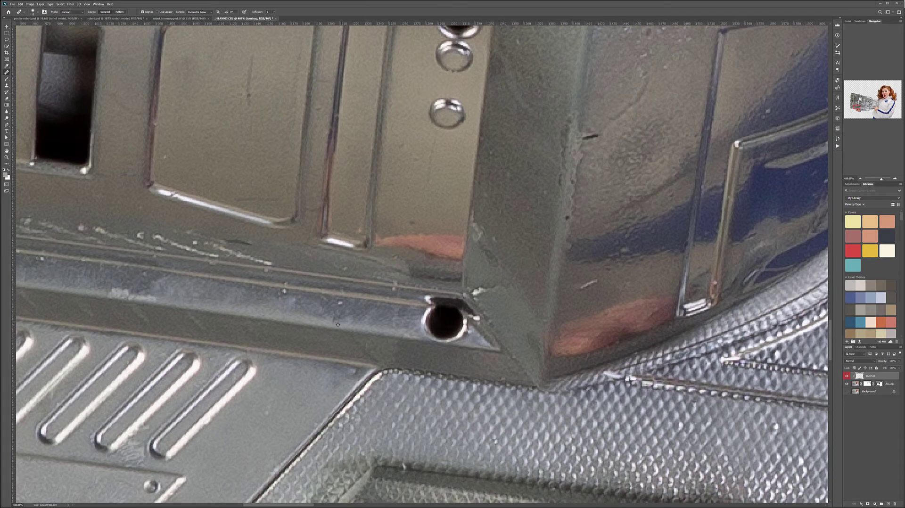
mouse_move(443, 336)
left_mouse_down()
mouse_move(444, 321)
mouse_move(426, 316)
mouse_move(462, 331)
mouse_move(436, 312)
mouse_move(429, 316)
mouse_move(463, 333)
mouse_move(419, 328)
left_mouse_up()
mouse_move(127, 353)
left_mouse_down()
mouse_move(492, 324)
mouse_move(809, 284)
left_mouse_up()
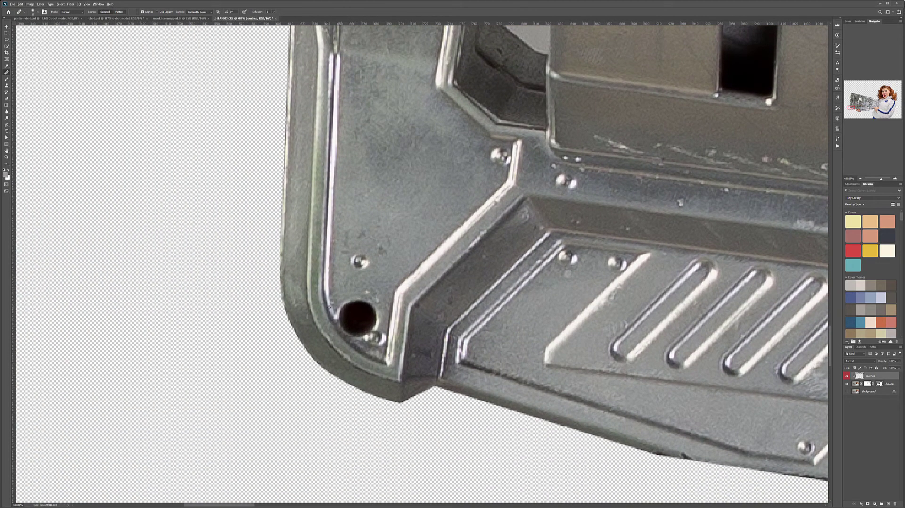
mouse_move(333, 313)
left_mouse_down()
mouse_move(351, 329)
mouse_move(331, 310)
mouse_move(348, 324)
mouse_move(366, 314)
mouse_move(358, 332)
mouse_move(380, 321)
left_mouse_up()
Heal away the screws on the front plates directly below and above the ribbed block, resampling clean metal
scroll(433, 192, "down", 4)
scroll(433, 193, "down", 2)
left_click_drag(433, 193, 310, 424)
scroll(290, 269, "up", 5)
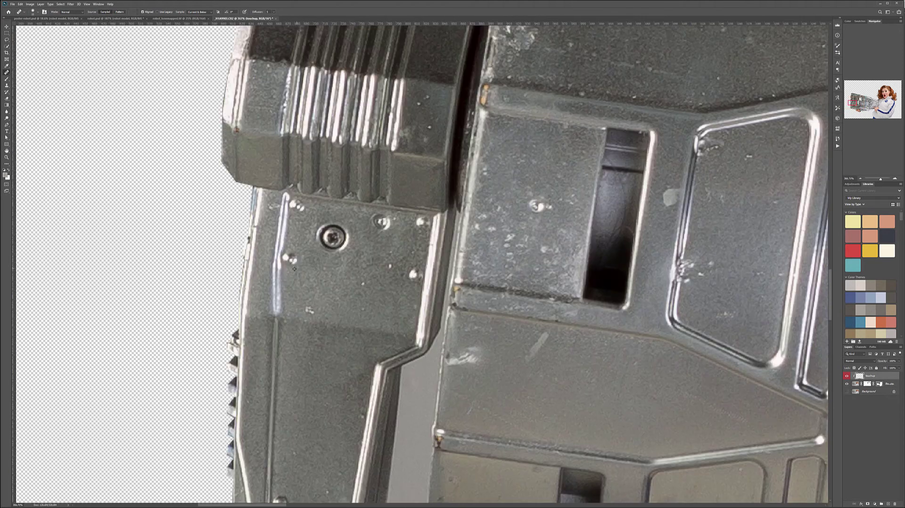
mouse_move(352, 243)
left_mouse_down()
mouse_move(347, 217)
mouse_move(354, 222)
mouse_move(325, 206)
mouse_move(335, 224)
mouse_move(343, 199)
left_mouse_up()
scroll(370, 287, "up", 8)
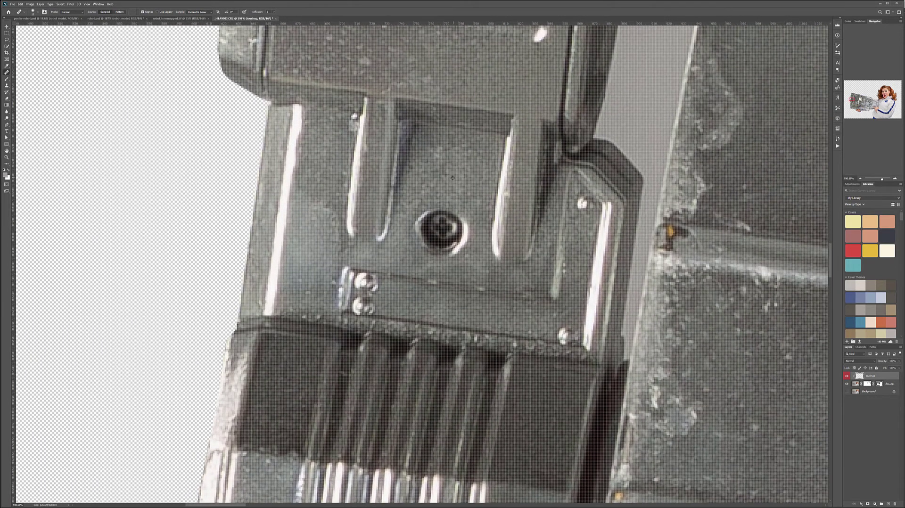
left_click(453, 178, "alt")
mouse_move(419, 227)
left_mouse_down()
mouse_move(432, 241)
mouse_move(432, 223)
mouse_move(445, 244)
mouse_move(455, 222)
left_mouse_up()
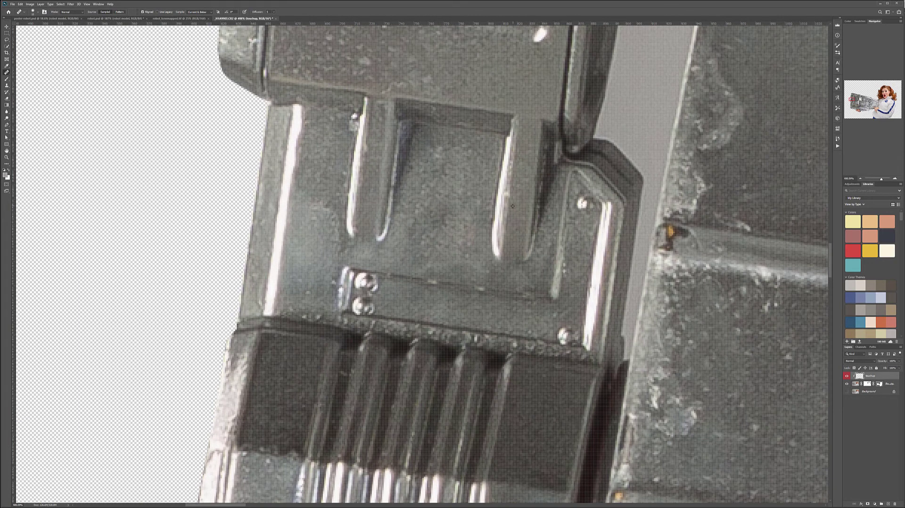
Heal away the screw beneath the upper front rail and the dark screw holes at both ends of the rail
scroll(512, 205, "down", 5)
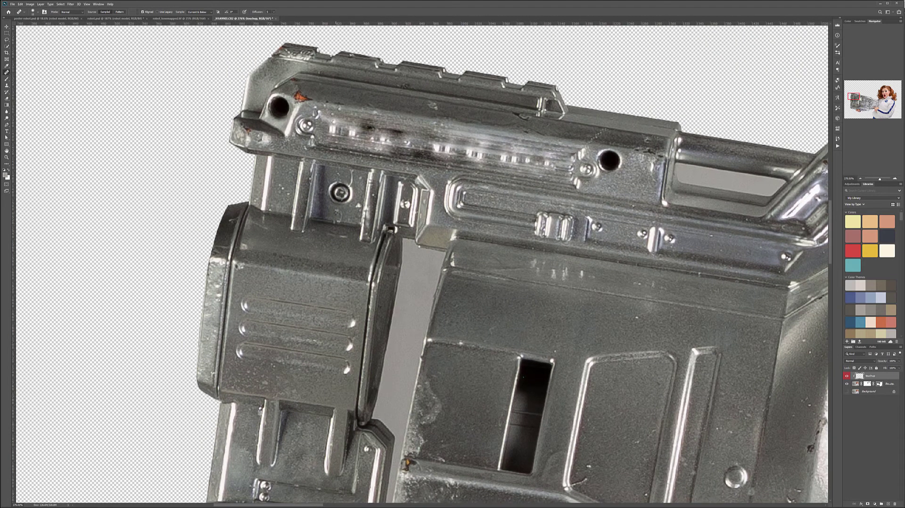
left_click_drag(342, 195, 335, 188)
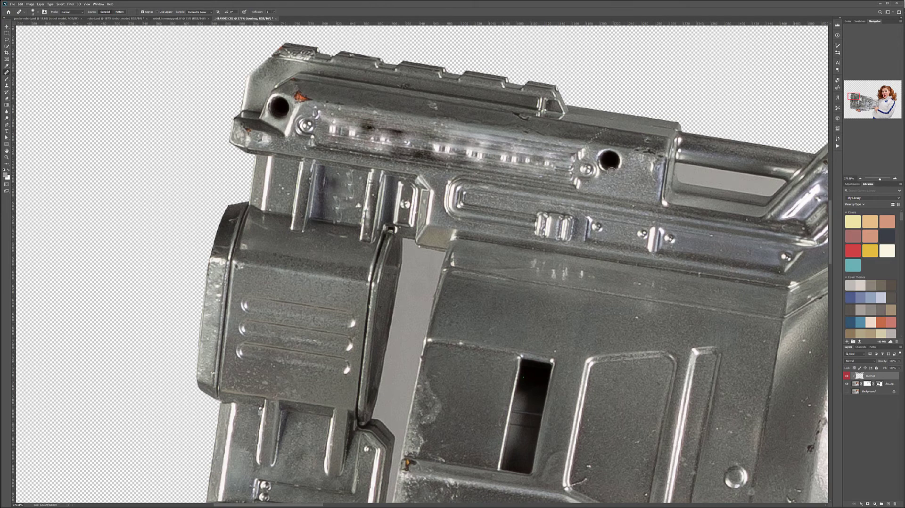
mouse_move(615, 160)
left_mouse_down()
mouse_move(604, 169)
mouse_move(597, 156)
left_mouse_up()
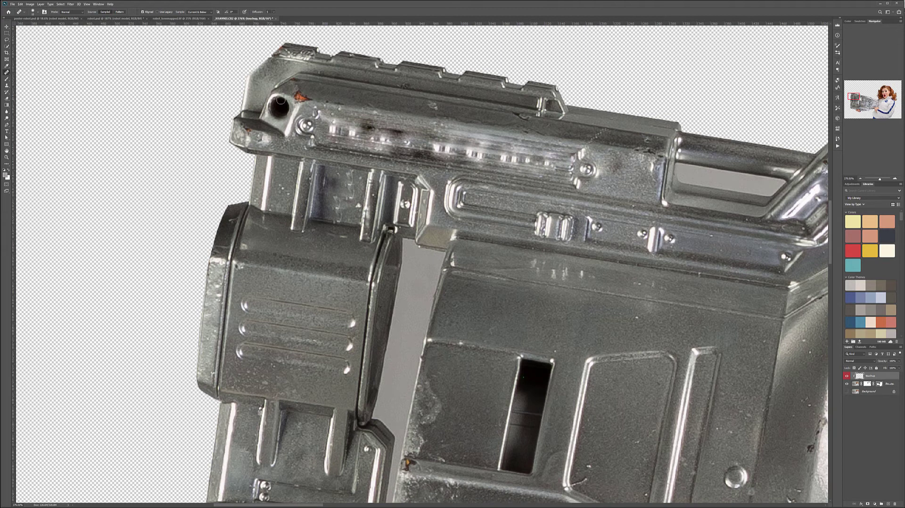
left_click_drag(283, 109, 281, 100)
Heal away the dark screw hole on the angled bracket behind the gun's upper rail
scroll(477, 315, "down", 5)
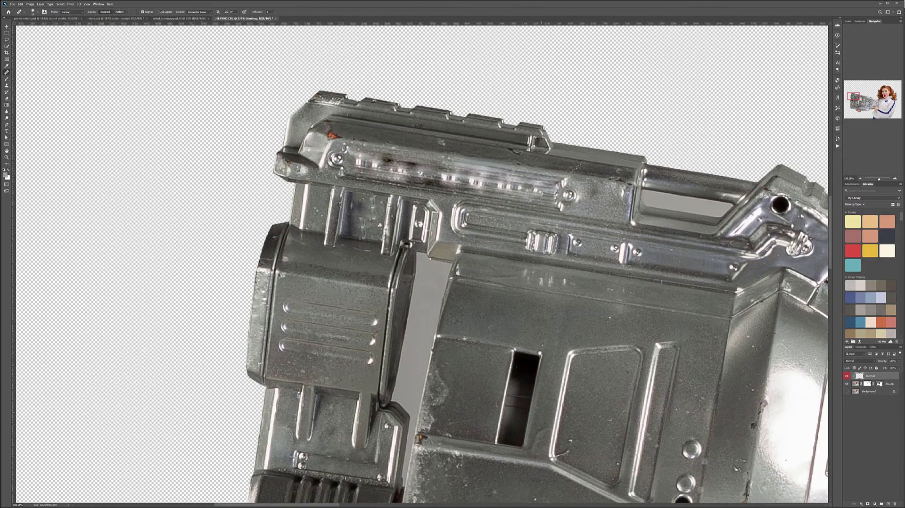
scroll(676, 257, "up", 6)
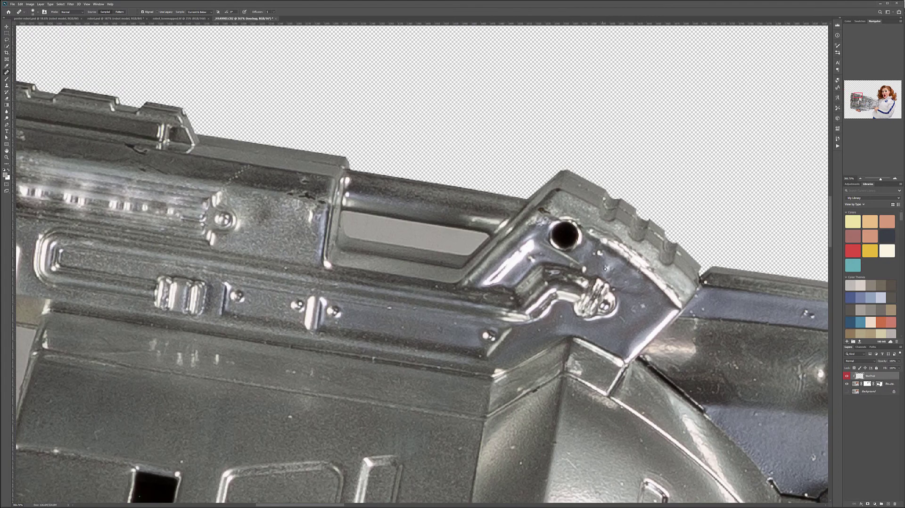
left_click_drag(548, 228, 581, 243)
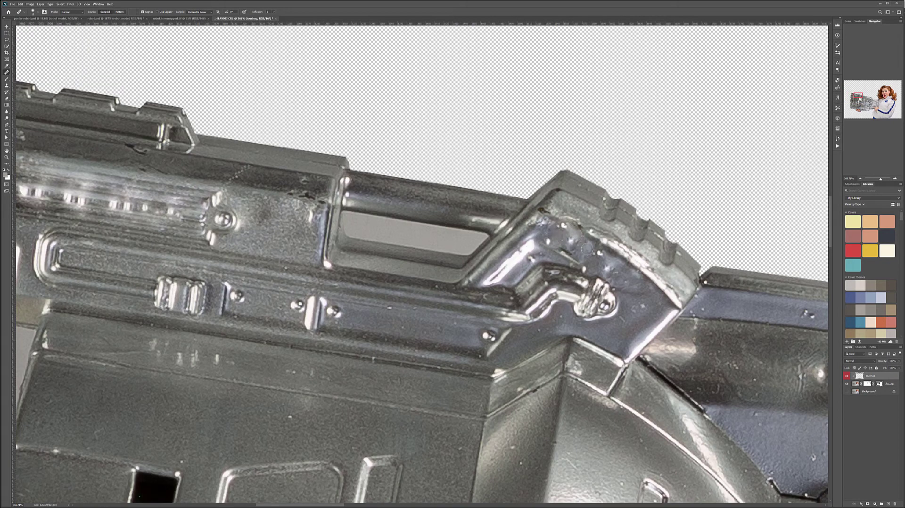
scroll(539, 333, "down", 6)
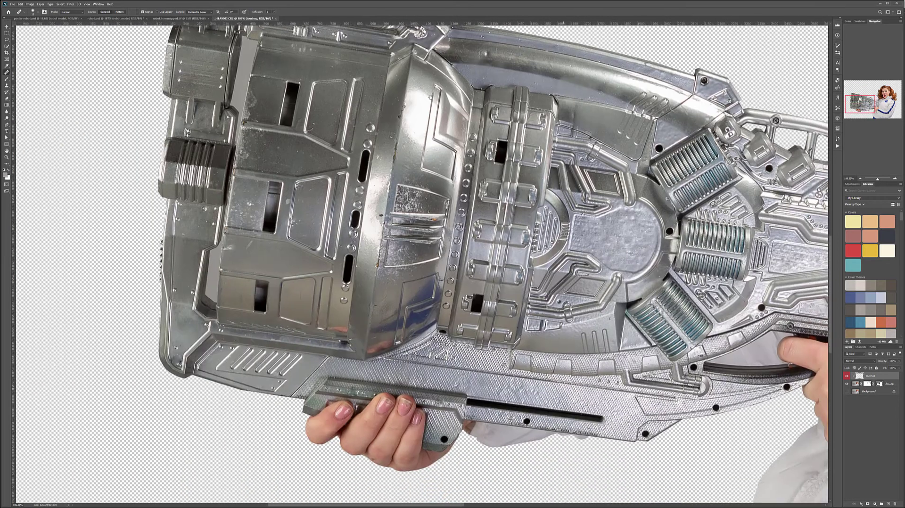
left_click_drag(564, 389, 421, 363)
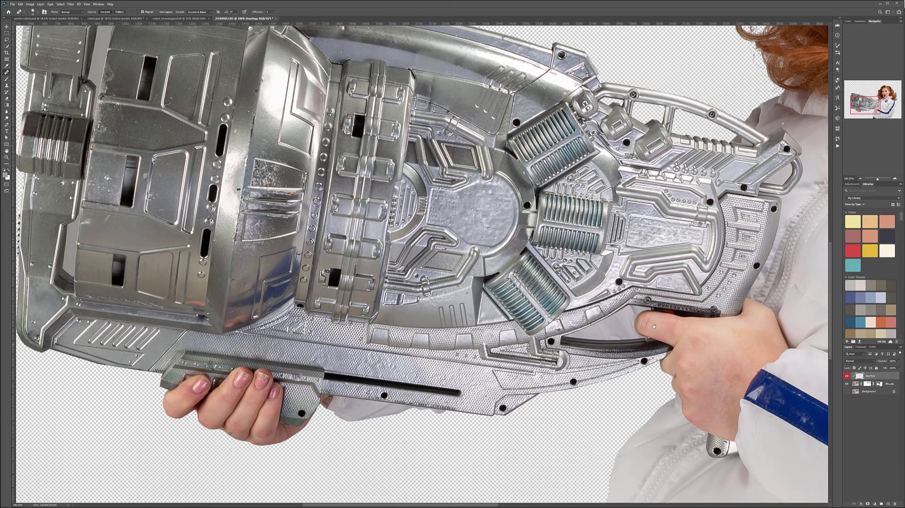
Heal away the screw hole on the textured foregrip and the one just beneath the long dark slot
scroll(317, 426, "up", 5)
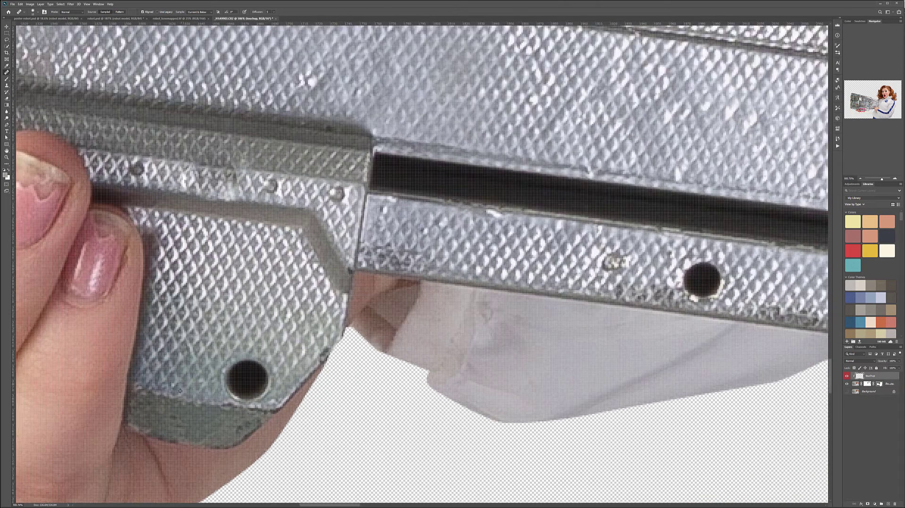
mouse_move(240, 402)
left_mouse_down()
mouse_move(230, 396)
mouse_move(250, 399)
mouse_move(239, 390)
mouse_move(250, 372)
mouse_move(273, 377)
mouse_move(231, 384)
left_mouse_up()
mouse_move(457, 237)
left_mouse_down()
mouse_move(366, 253)
mouse_move(151, 221)
left_mouse_up()
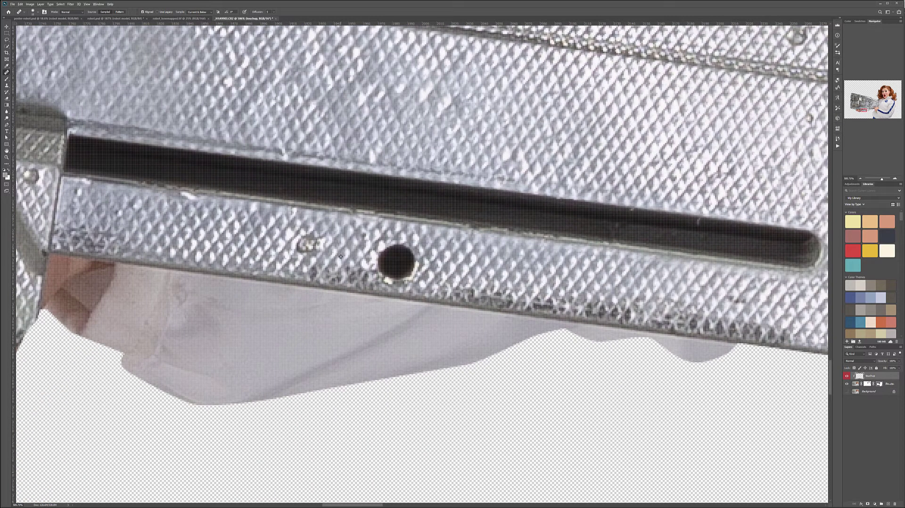
mouse_move(417, 272)
left_mouse_down()
mouse_move(388, 257)
mouse_move(377, 262)
left_mouse_up()
Heal away the screw holes on the small angular lower plate and on the curved lower edge strip beneath the pipes
left_click_drag(809, 251, 210, 165)
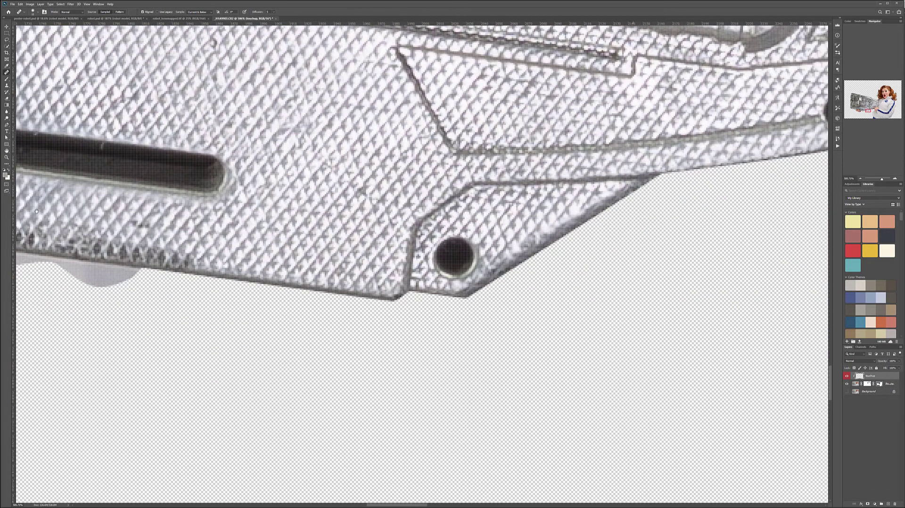
mouse_move(467, 238)
left_mouse_down()
mouse_move(474, 261)
mouse_move(504, 213)
mouse_move(439, 262)
mouse_move(466, 255)
mouse_move(453, 269)
left_mouse_up()
mouse_move(793, 170)
left_mouse_down()
mouse_move(777, 267)
mouse_move(708, 384)
mouse_move(463, 380)
left_mouse_up()
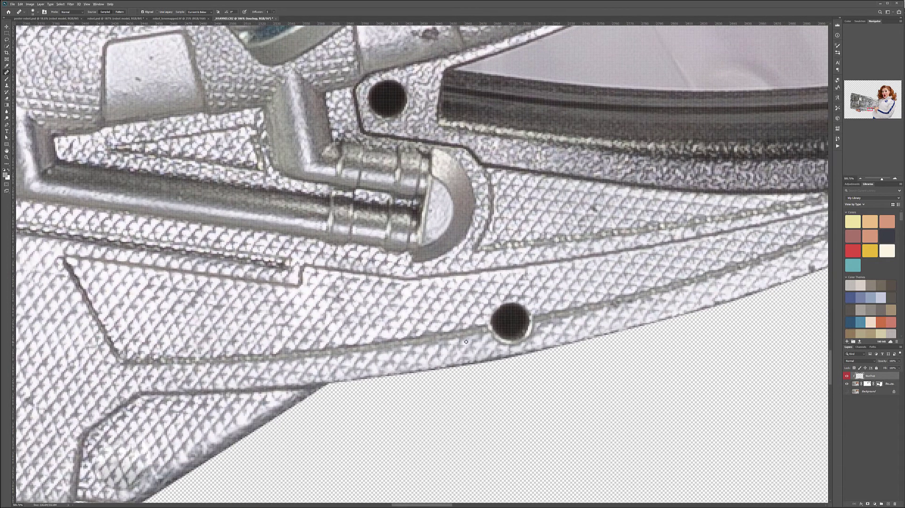
left_click_drag(495, 326, 535, 324)
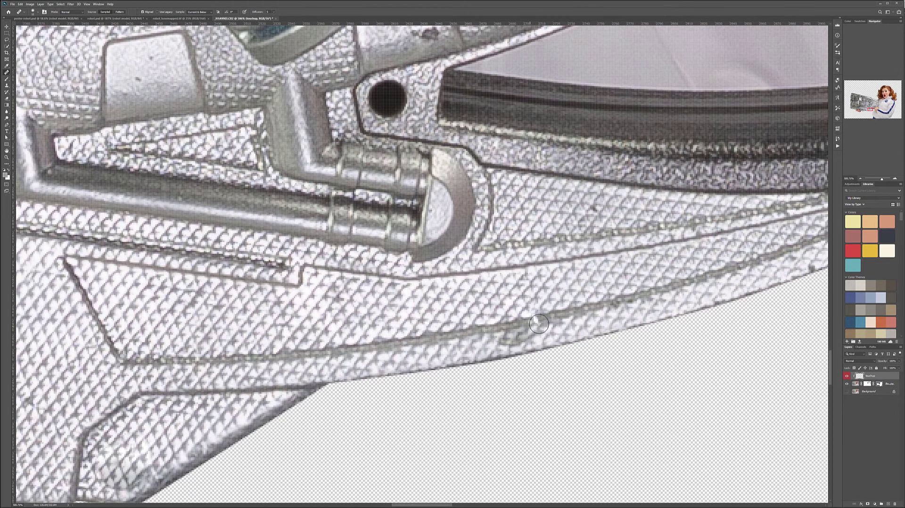
Heal away the screw hole next to the trigger hand and the one at the front end of the trigger opening
left_click_drag(607, 280, 698, 484)
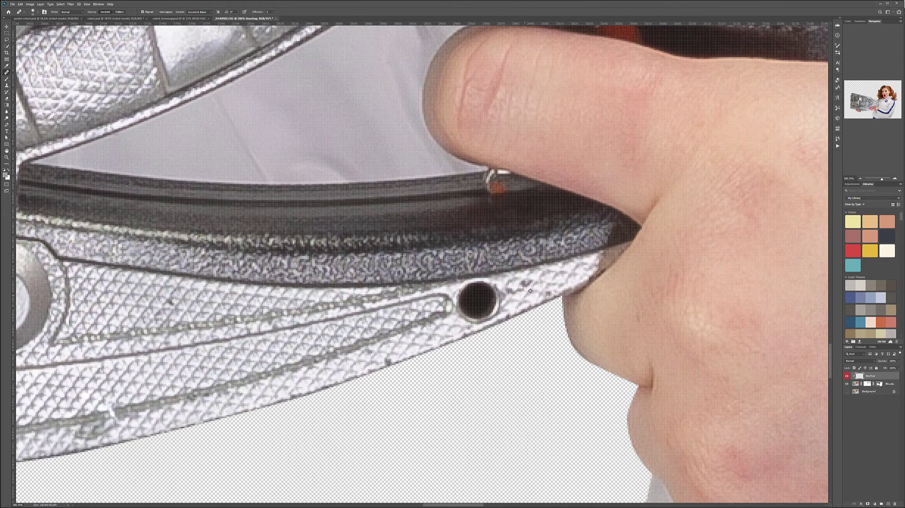
mouse_move(485, 296)
left_mouse_down()
mouse_move(472, 297)
mouse_move(466, 306)
mouse_move(488, 302)
mouse_move(462, 319)
left_mouse_up()
mouse_move(513, 291)
left_mouse_down()
mouse_move(532, 292)
mouse_move(472, 321)
left_mouse_up()
mouse_move(226, 301)
left_mouse_down()
mouse_move(653, 315)
mouse_move(749, 306)
left_mouse_up()
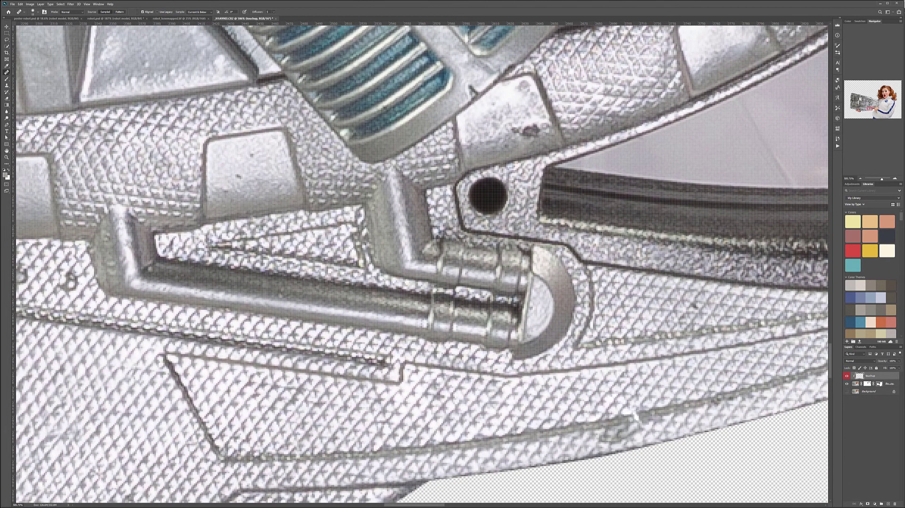
mouse_move(508, 183)
left_mouse_down()
mouse_move(482, 185)
mouse_move(501, 199)
mouse_move(491, 206)
mouse_move(478, 194)
mouse_move(482, 206)
mouse_move(482, 189)
mouse_move(490, 207)
left_mouse_up()
left_click(523, 178, "alt")
left_click(512, 179, "alt")
Heal away the two screws on the dark strip above the woman's trigger finger
scroll(537, 192, "down", 8)
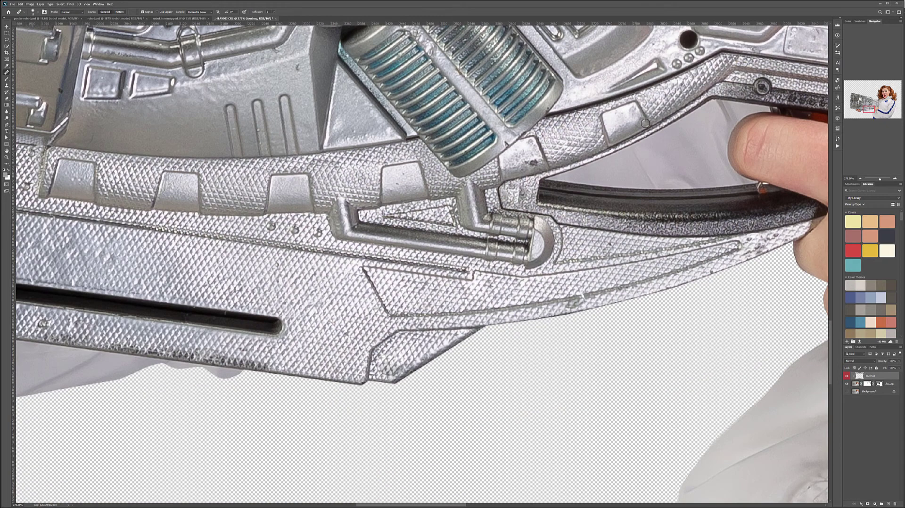
left_click_drag(640, 131, 316, 353)
scroll(439, 331, "up", 8)
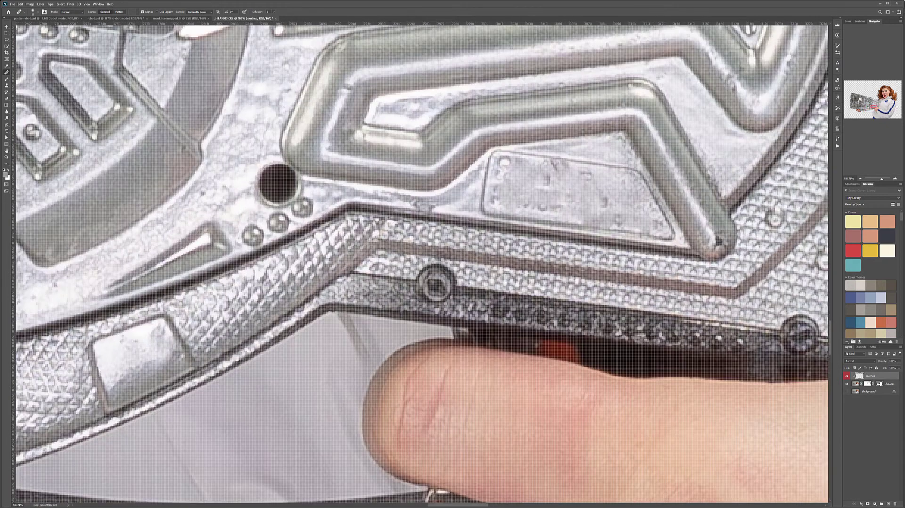
scroll(424, 300, "down", 2)
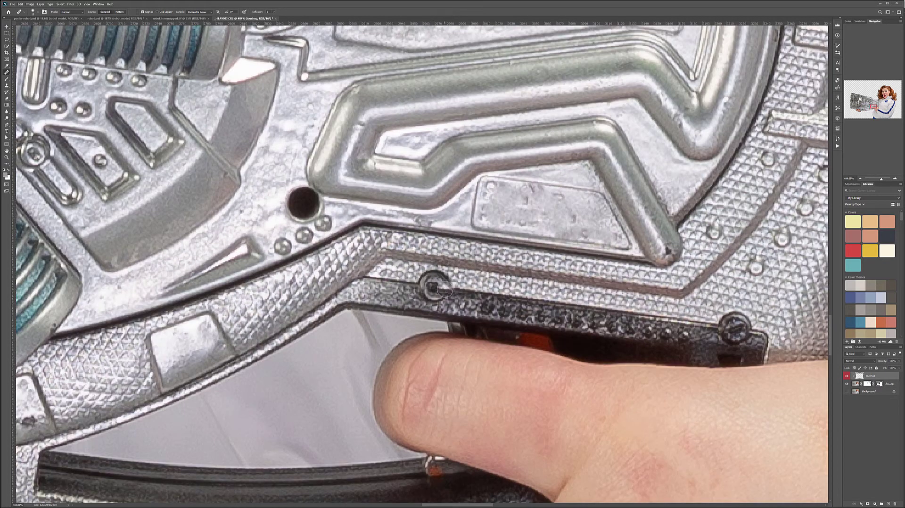
left_click_drag(436, 285, 444, 290)
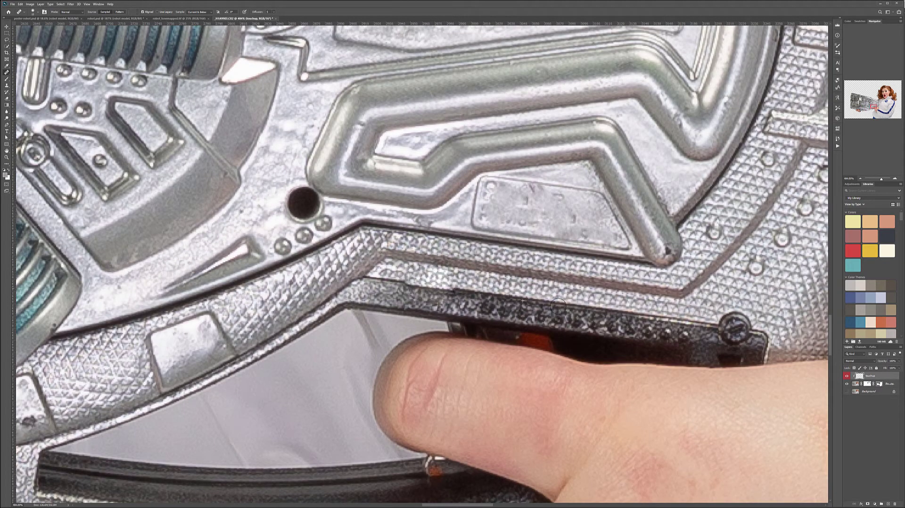
left_click_drag(732, 323, 745, 337)
Heal away the hole beside the three small rivets and the two holes along the textured rear plate's edge
left_click(259, 183, "alt")
left_click_drag(290, 198, 319, 210)
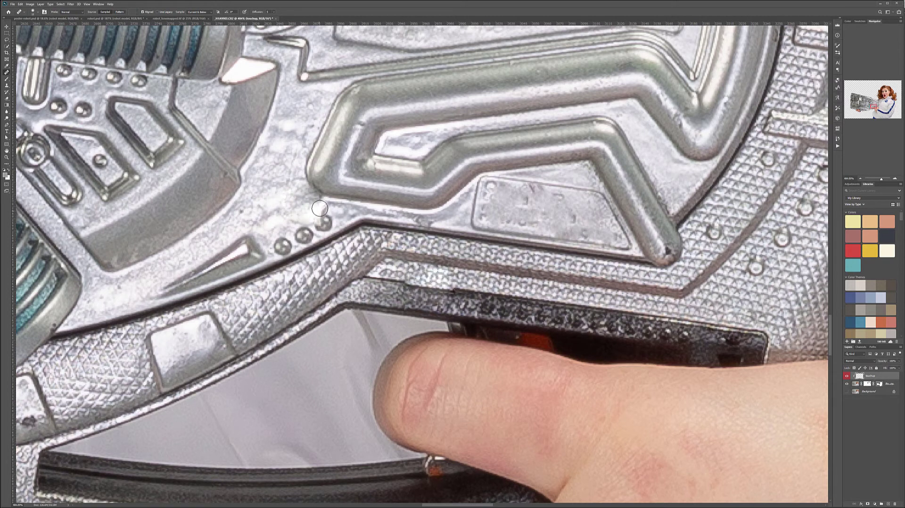
left_click_drag(795, 136, 267, 336)
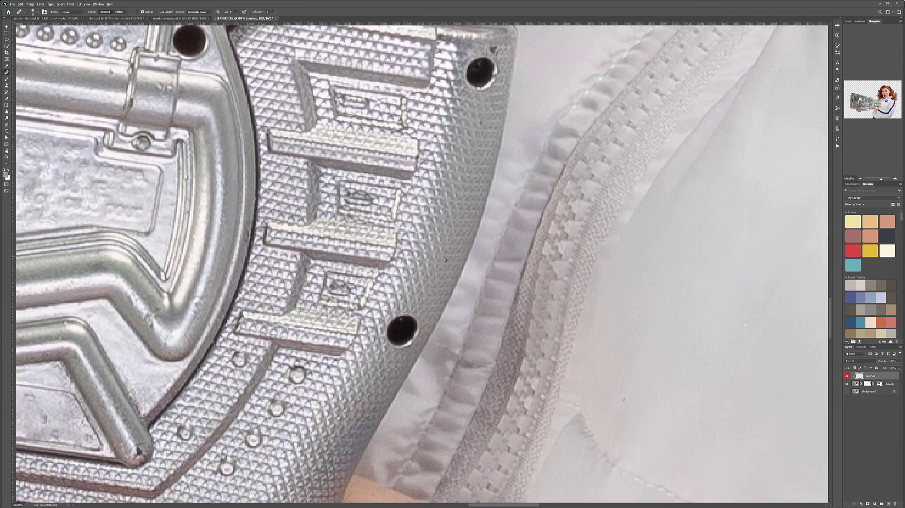
mouse_move(431, 295)
left_mouse_down()
mouse_move(389, 338)
mouse_move(417, 319)
left_mouse_up()
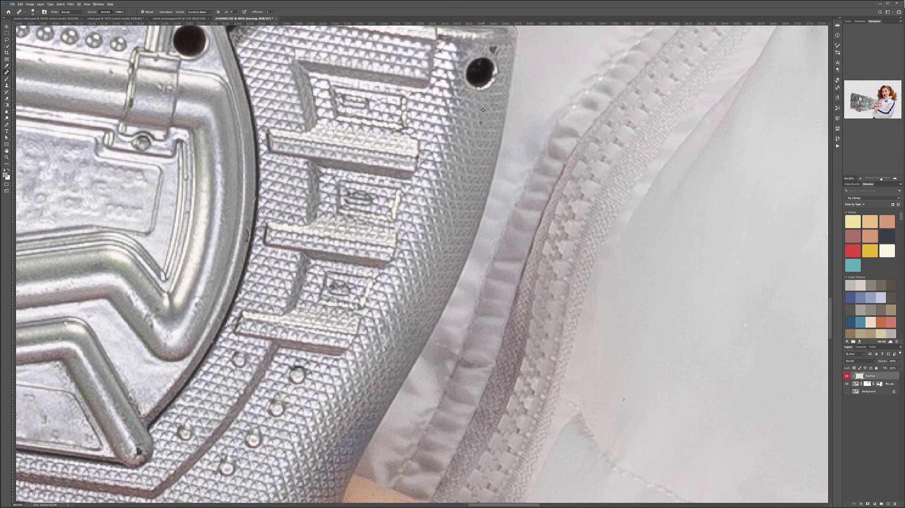
left_click_drag(475, 66, 486, 80)
Heal away the screw holes above the pipe clamp, above the textured rear plate, and on the gun's rear tip
scroll(482, 112, "up", 5)
scroll(424, 179, "left", 5)
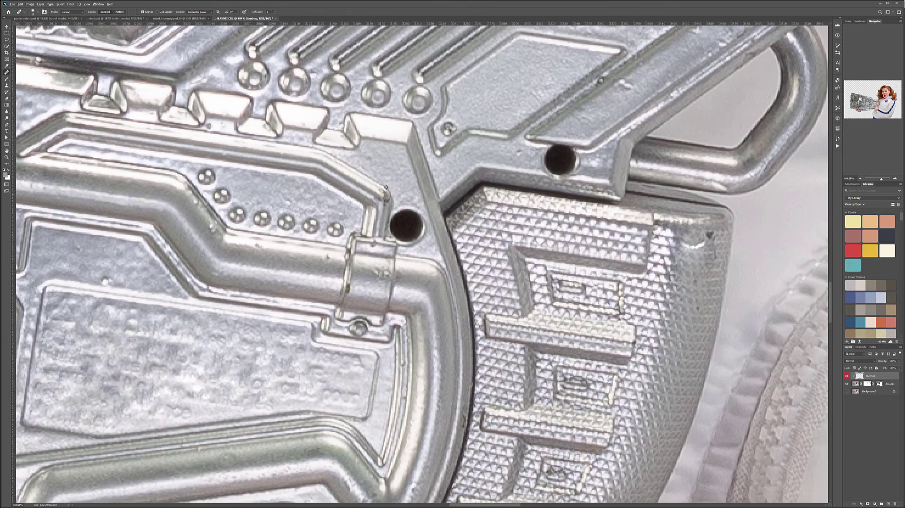
left_click(382, 170, "alt")
mouse_move(402, 206)
left_mouse_down()
mouse_move(402, 232)
mouse_move(412, 221)
mouse_move(400, 213)
mouse_move(398, 237)
mouse_move(416, 239)
mouse_move(406, 206)
mouse_move(423, 231)
mouse_move(409, 204)
mouse_move(421, 229)
left_mouse_up()
left_click(386, 187, "alt")
mouse_move(532, 180)
left_mouse_down()
mouse_move(436, 253)
mouse_move(459, 255)
mouse_move(427, 244)
mouse_move(457, 242)
mouse_move(428, 235)
mouse_move(469, 237)
left_mouse_up()
left_click_drag(609, 97, 419, 271)
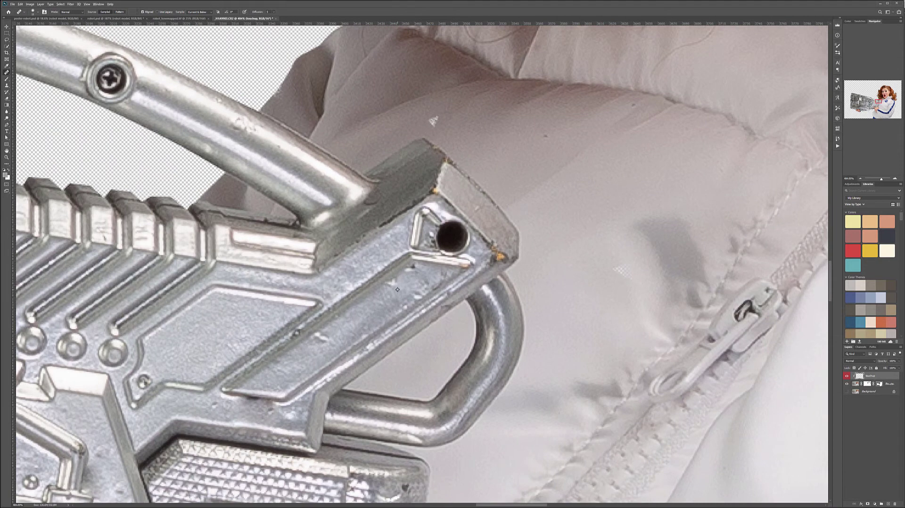
mouse_move(442, 238)
left_mouse_down()
mouse_move(453, 236)
mouse_move(451, 245)
mouse_move(460, 234)
mouse_move(450, 226)
left_mouse_up()
Heal away the two cross-head screws on the curved tubular rail, resampling clean tube metal for each
left_click_drag(92, 96, 487, 252)
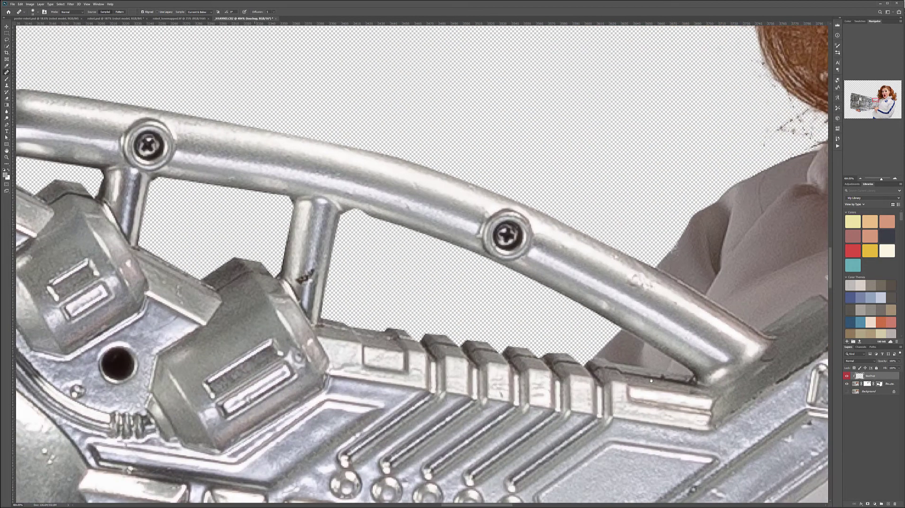
left_click(420, 197, "alt")
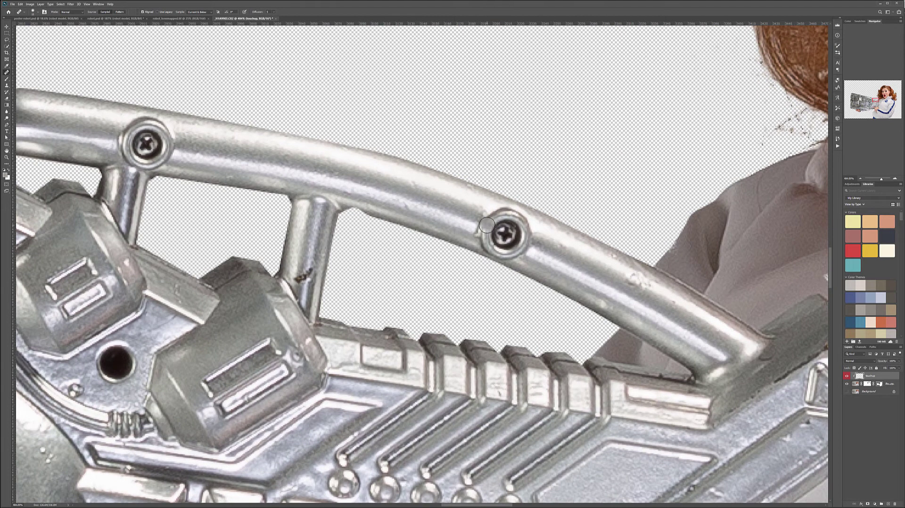
mouse_move(488, 223)
left_mouse_down()
mouse_move(525, 239)
mouse_move(483, 219)
mouse_move(528, 221)
mouse_move(506, 238)
mouse_move(477, 226)
mouse_move(512, 248)
mouse_move(470, 235)
mouse_move(524, 258)
left_mouse_up()
left_click_drag(388, 206, 664, 289)
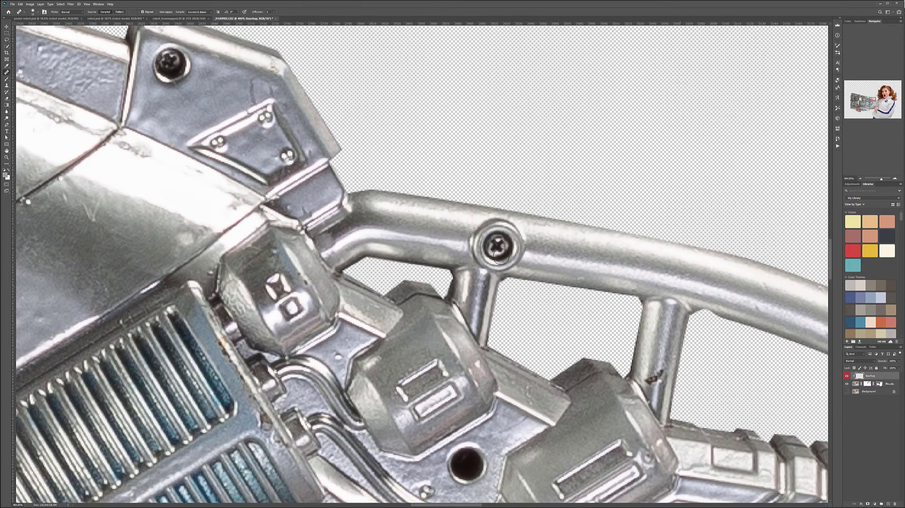
left_click(562, 257, "alt")
mouse_move(472, 245)
left_mouse_down()
mouse_move(505, 246)
mouse_move(484, 235)
mouse_move(511, 235)
mouse_move(480, 233)
mouse_move(525, 238)
mouse_move(499, 258)
mouse_move(514, 262)
left_mouse_up()
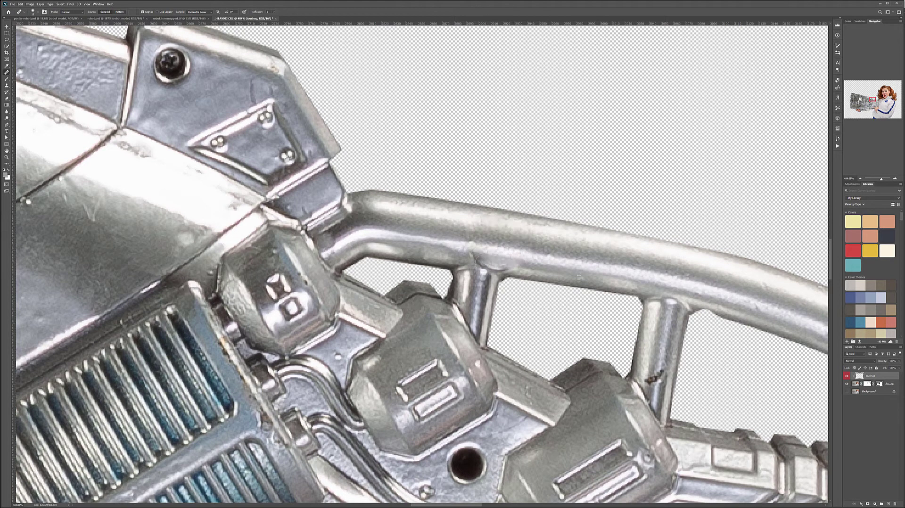
Heal away the hole between the faceted knobs, the one above the upper ribbed vent, and the upper bracket's screw
left_click_drag(500, 307, 470, 96)
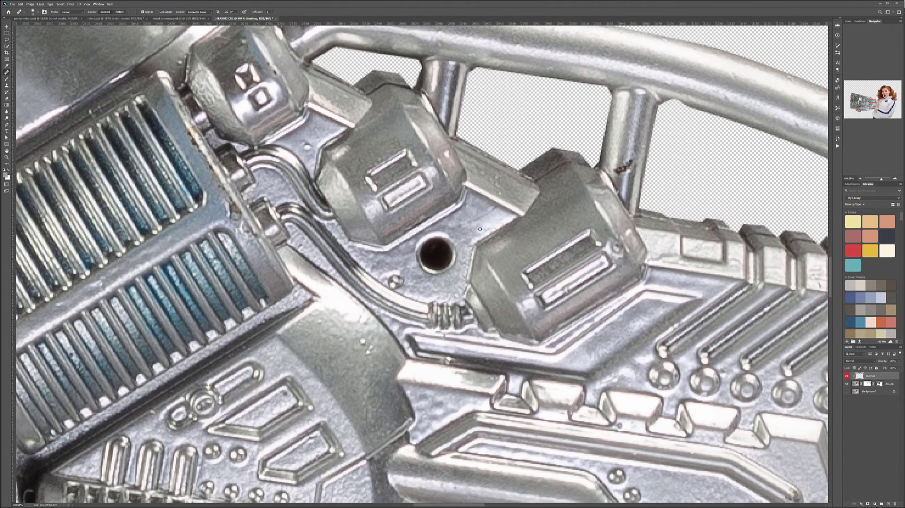
mouse_move(457, 245)
left_mouse_down()
mouse_move(431, 245)
mouse_move(436, 258)
mouse_move(424, 270)
mouse_move(450, 247)
mouse_move(430, 262)
mouse_move(440, 275)
mouse_move(421, 273)
mouse_move(453, 248)
mouse_move(417, 243)
mouse_move(482, 227)
mouse_move(419, 248)
mouse_move(656, 453)
mouse_move(687, 492)
left_mouse_up()
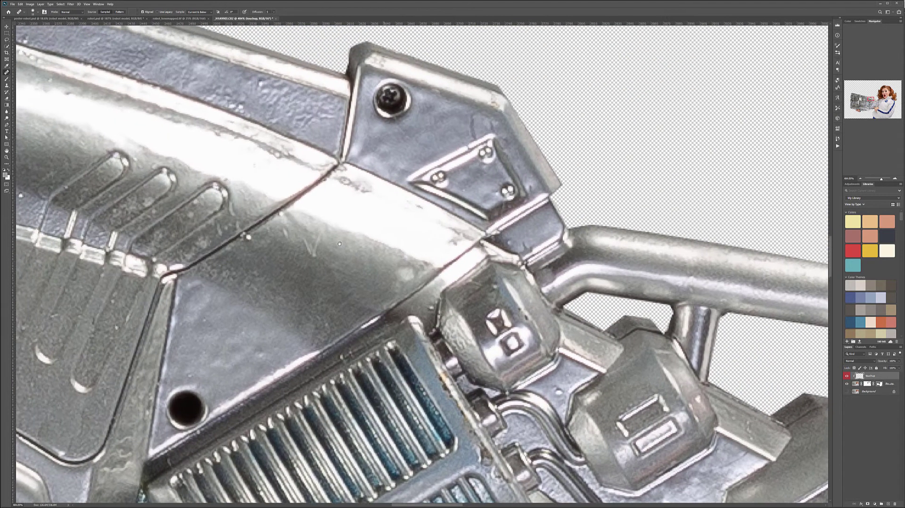
left_click_drag(353, 353, 636, 196)
mouse_move(452, 244)
left_mouse_down()
mouse_move(474, 231)
mouse_move(457, 266)
mouse_move(493, 238)
mouse_move(462, 261)
mouse_move(484, 251)
mouse_move(473, 257)
left_mouse_up()
left_click(443, 268)
mouse_move(561, 140)
left_mouse_down()
mouse_move(522, 264)
mouse_move(503, 245)
mouse_move(481, 243)
mouse_move(503, 232)
mouse_move(497, 250)
left_mouse_up()
left_click(500, 287, "alt")
scroll(390, 308, "down", 10)
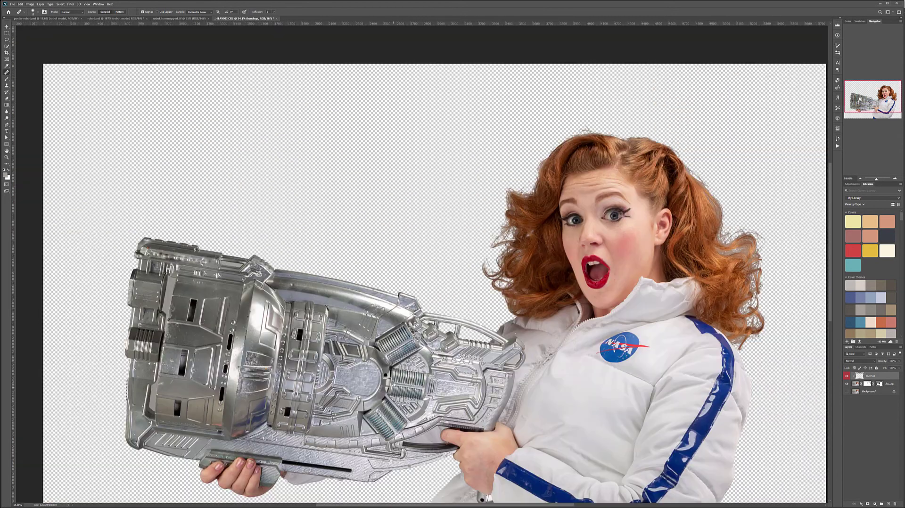
Heal away the screw hole between the round central plate and the middle ribbed vent
left_click_drag(393, 388, 405, 299)
scroll(401, 292, "up", 10)
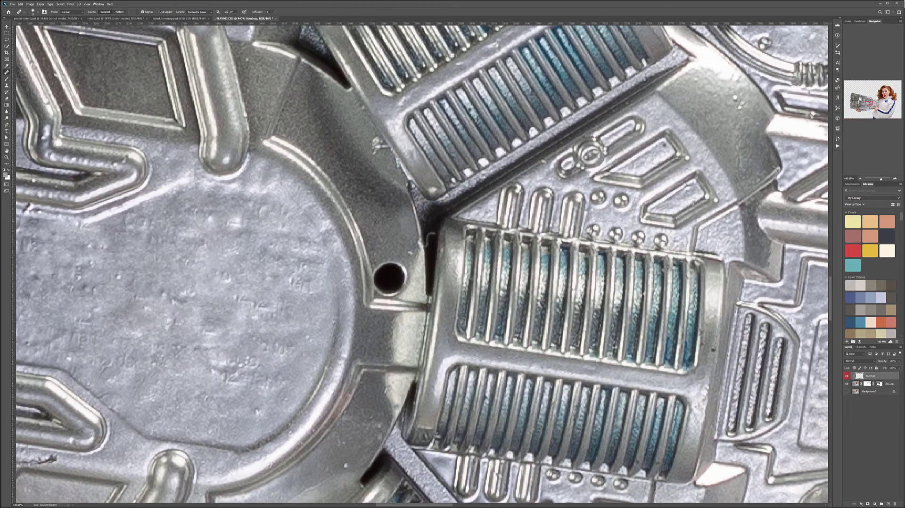
left_click(386, 255, "alt")
left_click_drag(389, 274, 399, 285)
scroll(391, 282, "down", 10)
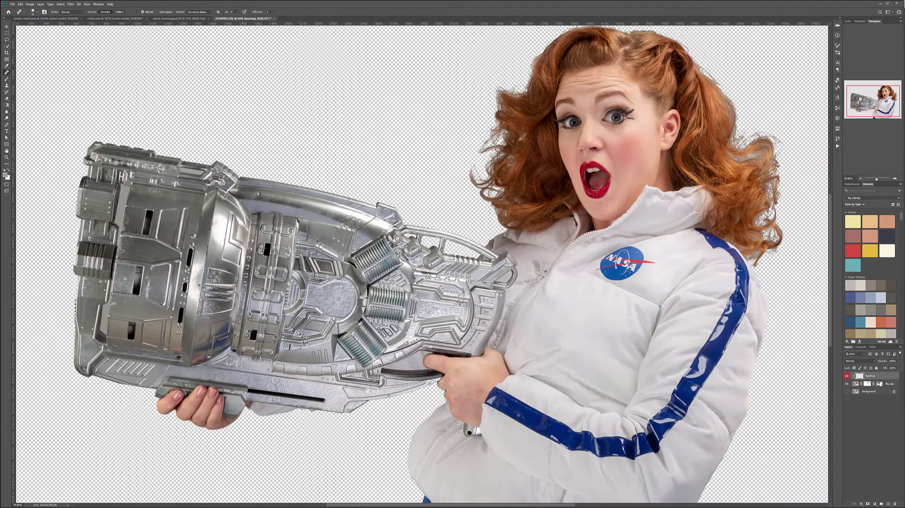
Heal away the dark oval hole at the lower end of the riveted strip beside the barrel housing
scroll(236, 356, "up", 10)
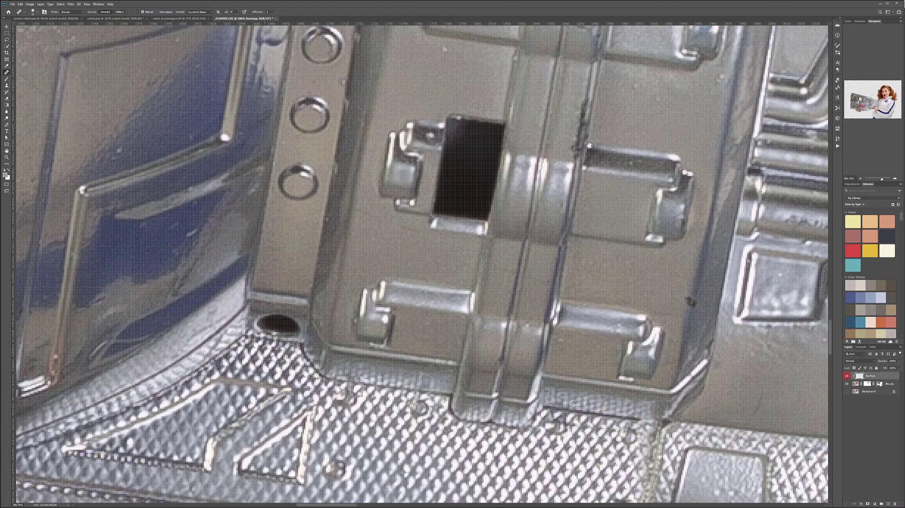
scroll(301, 334, "down", 2)
mouse_move(279, 324)
left_mouse_down()
mouse_move(265, 327)
mouse_move(296, 328)
left_mouse_up()
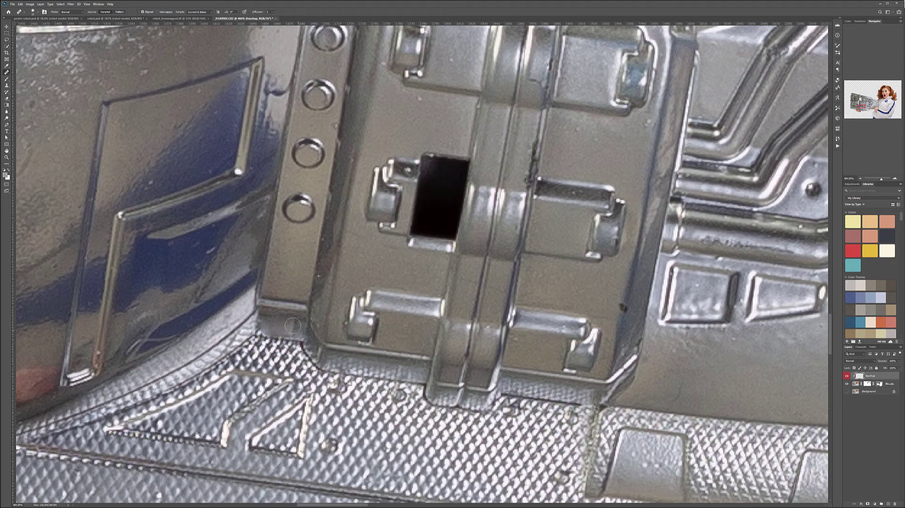
scroll(271, 267, "down", 5)
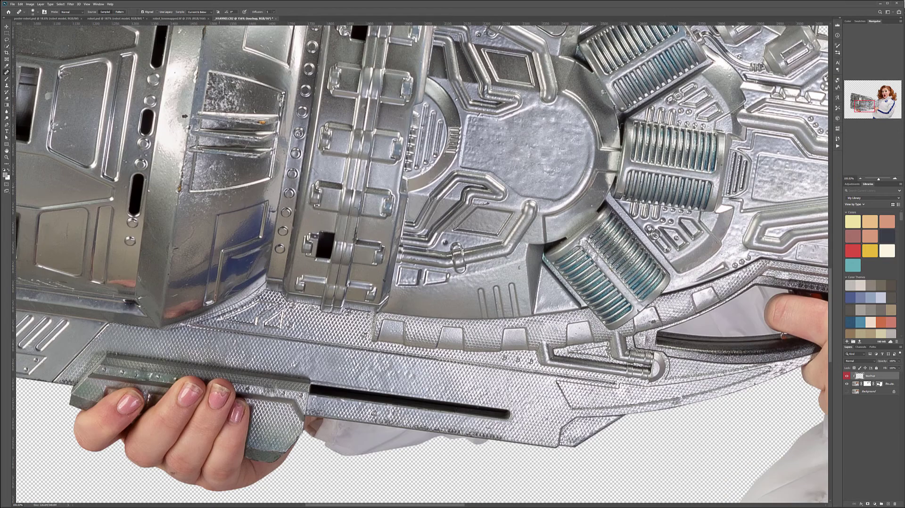
Heal away the rusty chipped spots along the barrel housing's ridge beside the finned panel
scroll(344, 205, "up", 5)
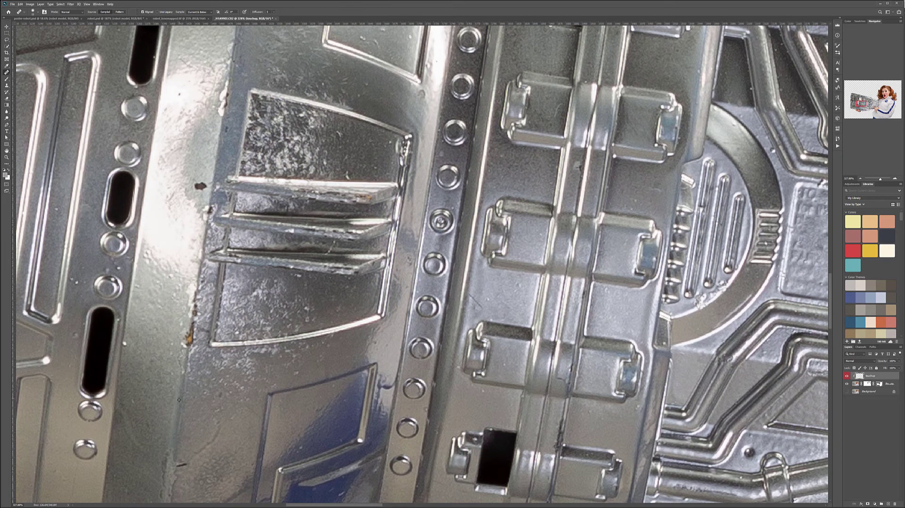
left_click_drag(188, 346, 194, 309)
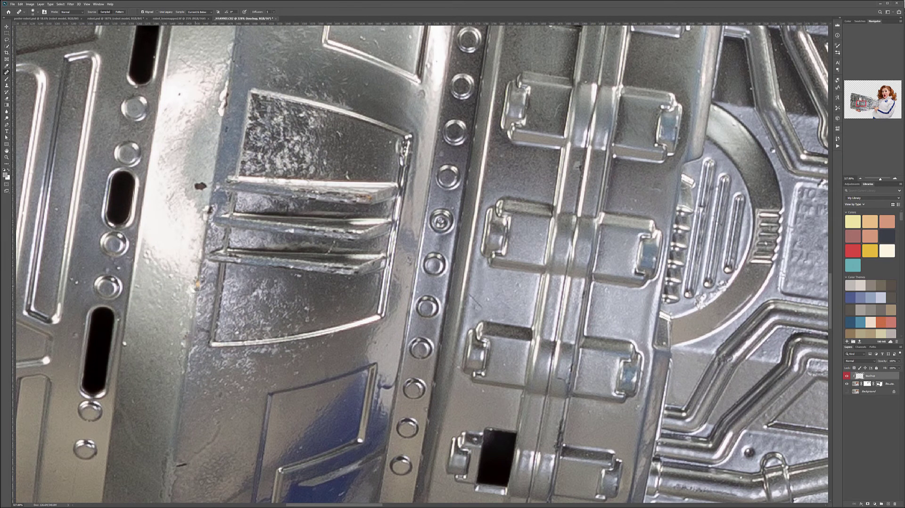
left_click_drag(199, 274, 195, 302)
key("ctrl+0")
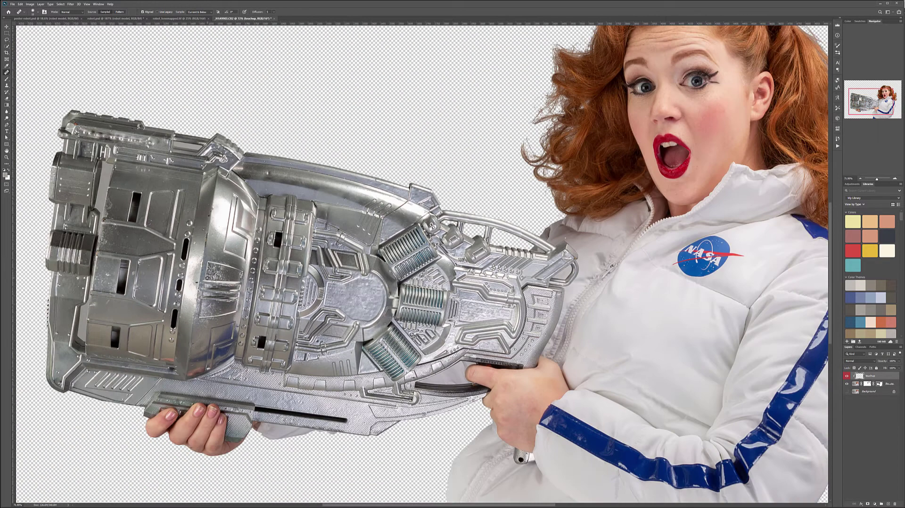
Create a layer named db above touchup, label it violet and clip it to the cutout below
scroll(565, 203, "down", 3)
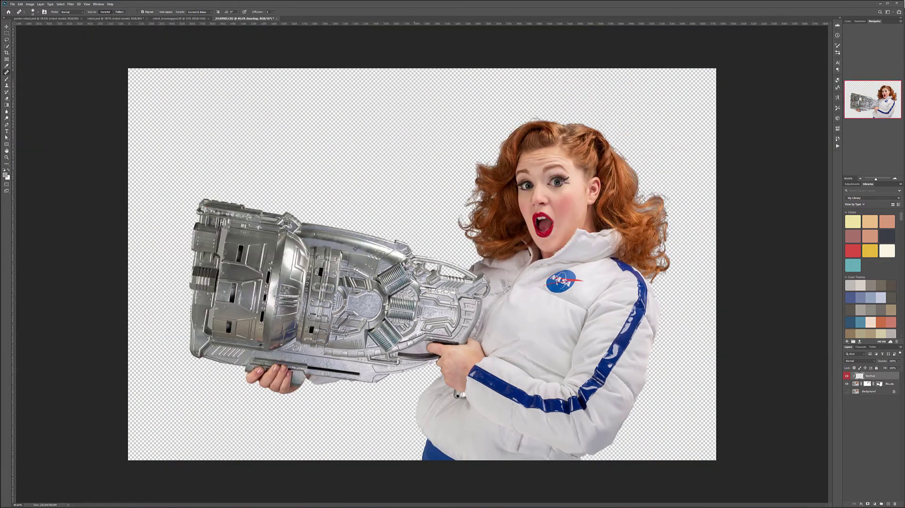
scroll(439, 300, "down", 2)
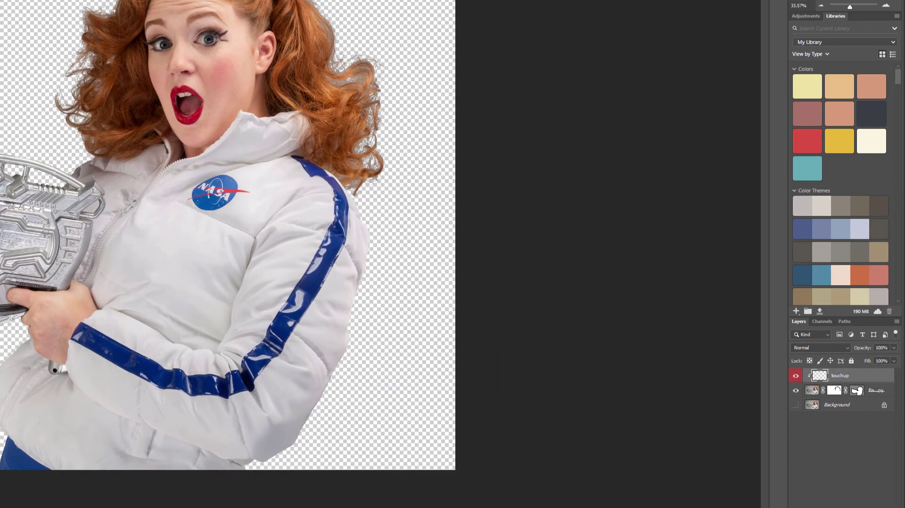
key("ctrl+shift+alt+n")
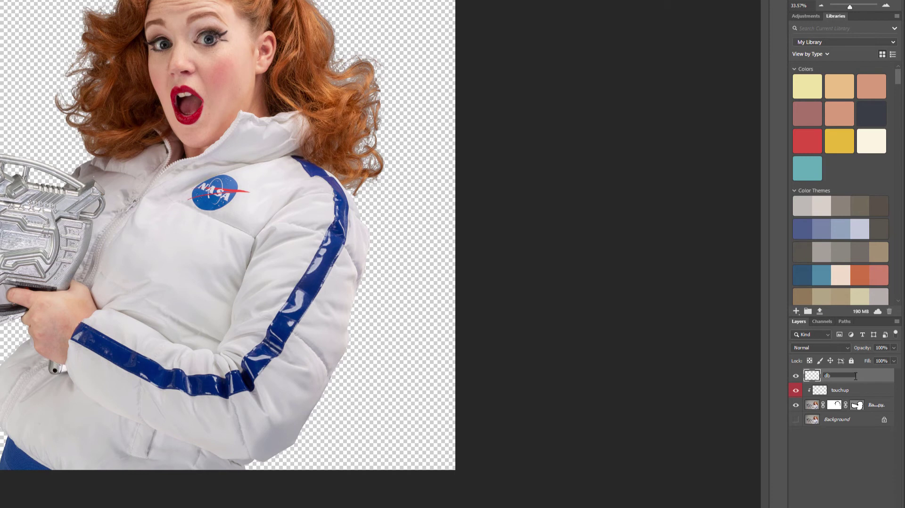
key("Return")
right_click(870, 376)
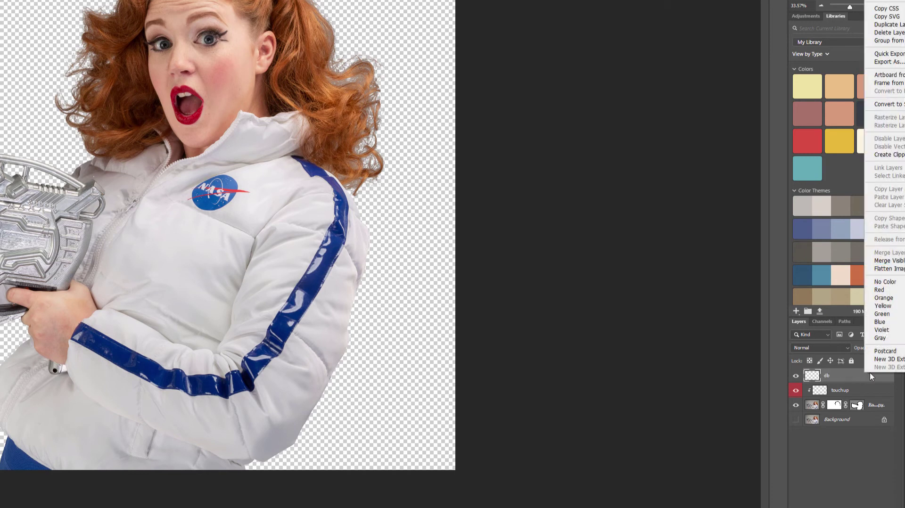
left_click(875, 331)
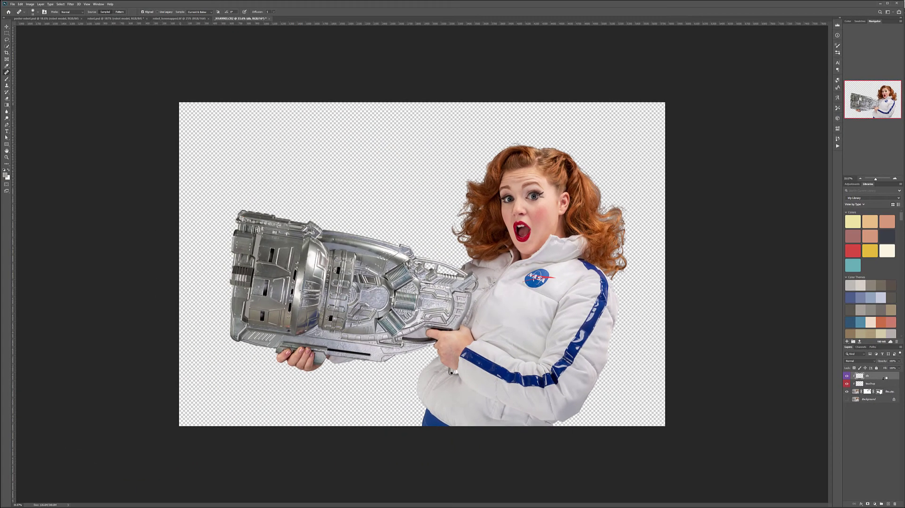
Fill the db layer with 50% gray and set its blend mode to Soft Light
key("shift+BackSpace")
key("Return")
left_click(863, 362)
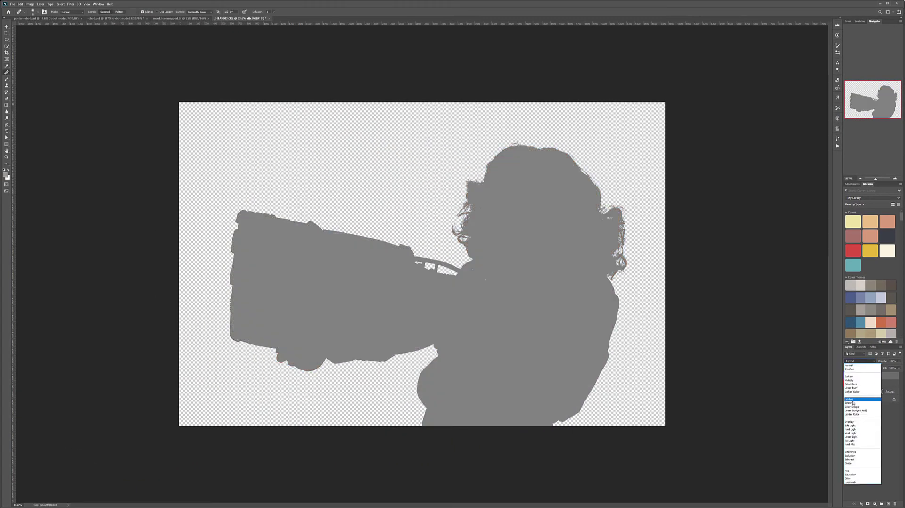
left_click(857, 428)
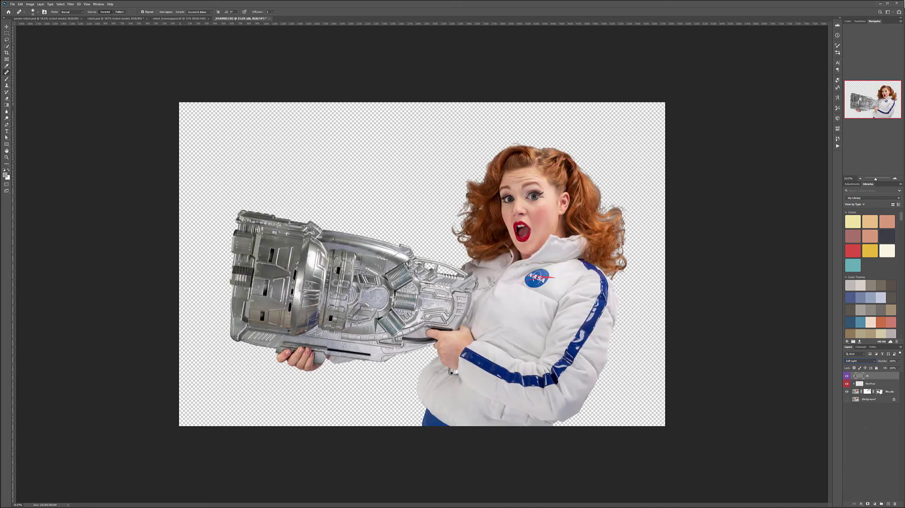
Set up a Soft Round brush with black as the foreground colour and adjust its opacity
left_click(7, 80)
left_click(5, 171)
left_click(118, 12)
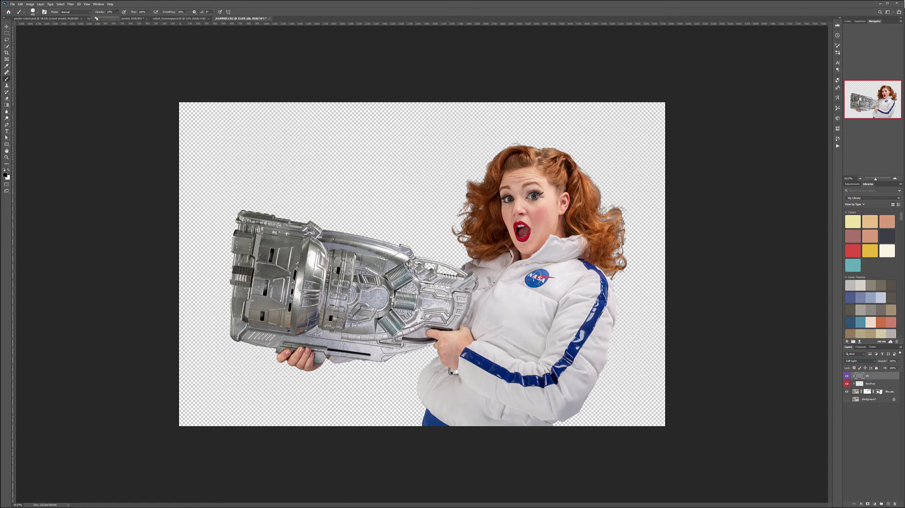
right_click(283, 141)
left_click(329, 197)
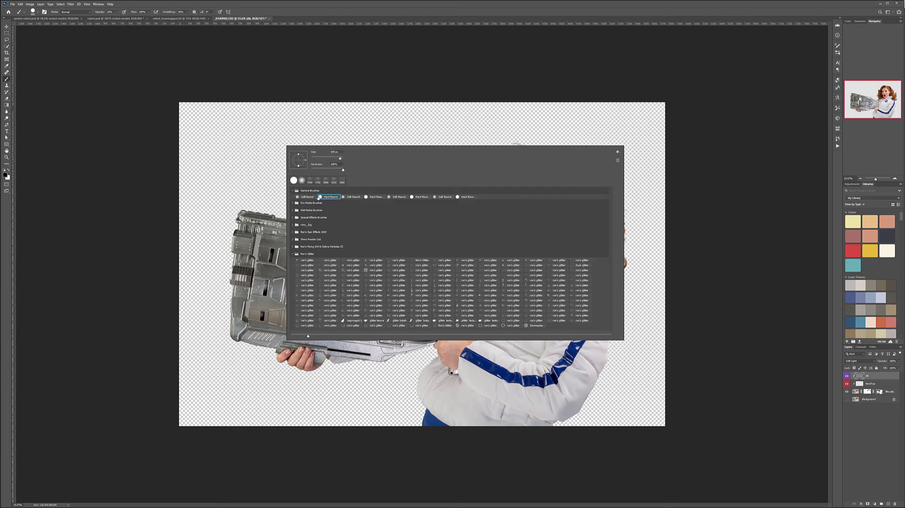
left_click(303, 197)
left_click(218, 103)
Burn and dodge the woman's face on the db layer with a smaller soft brush, using black and white
scroll(545, 198, "up", 5)
scroll(546, 198, "up", 2)
key("bracketleft")
key("bracketleft")
key("bracketleft")
key("bracketleft")
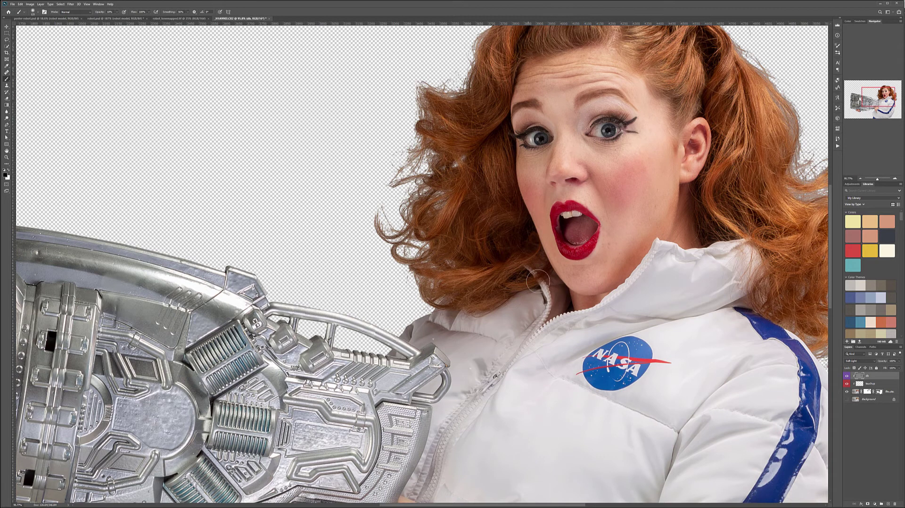
left_click_drag(585, 187, 530, 281)
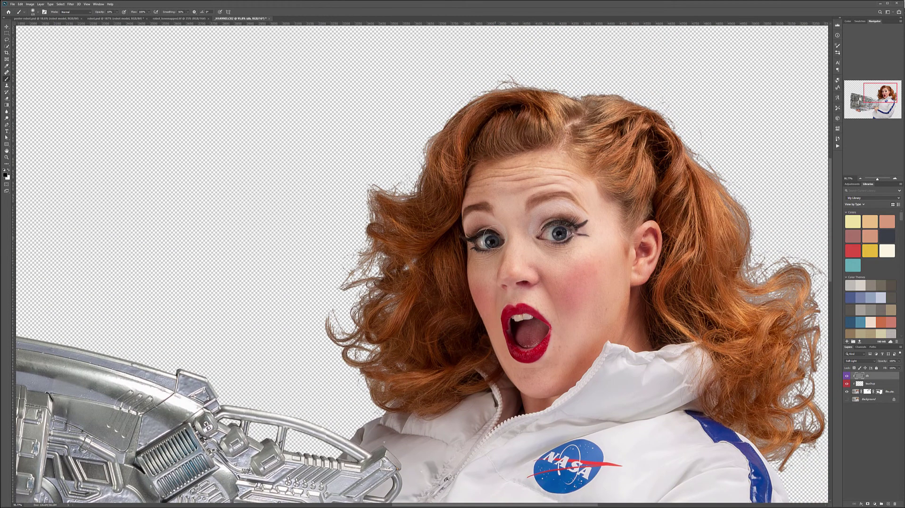
scroll(492, 240, "up", 5)
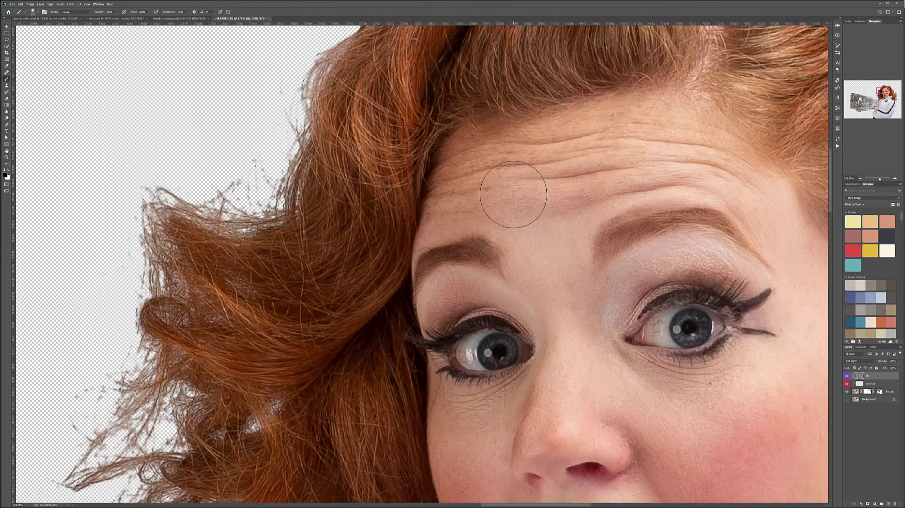
key("bracketleft")
key("bracketleft")
key("bracketleft")
key("bracketleft")
key("bracketleft")
key("x")
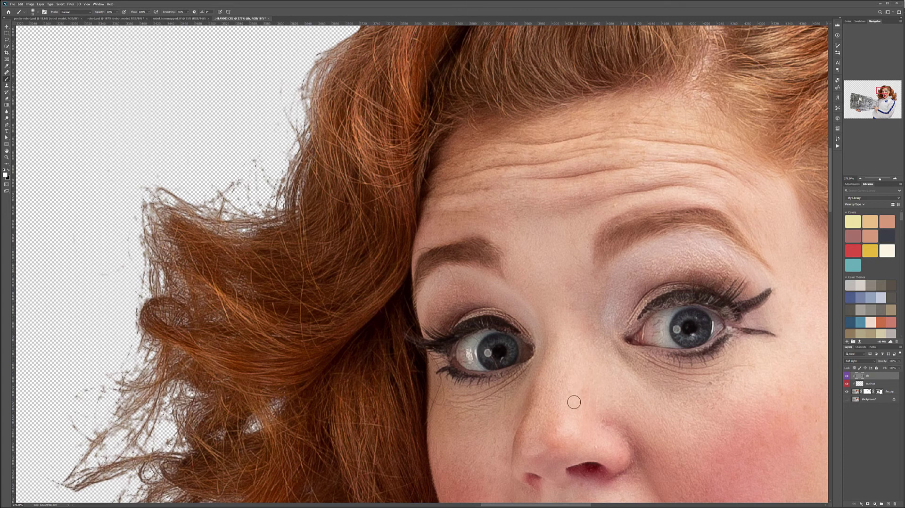
scroll(570, 406, "down", 4)
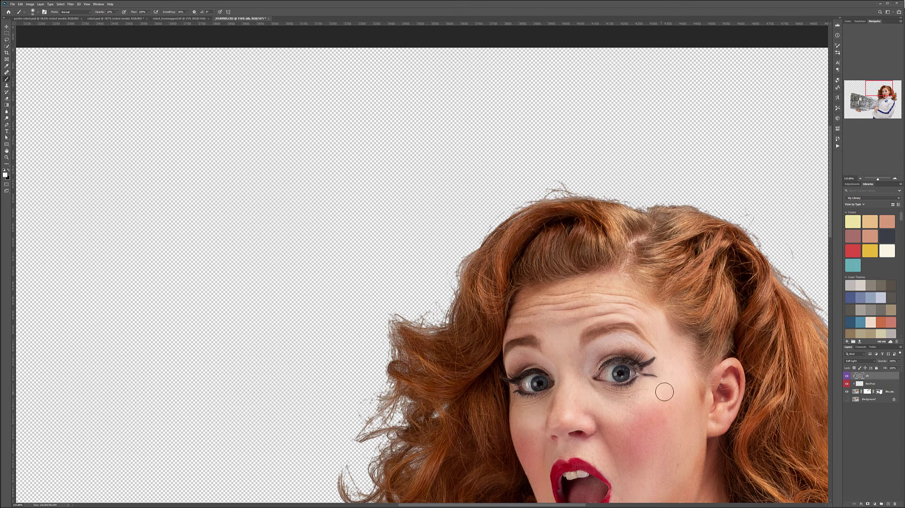
Dodge the highlights on the red lips with a smaller white brush
left_click_drag(644, 451, 596, 357)
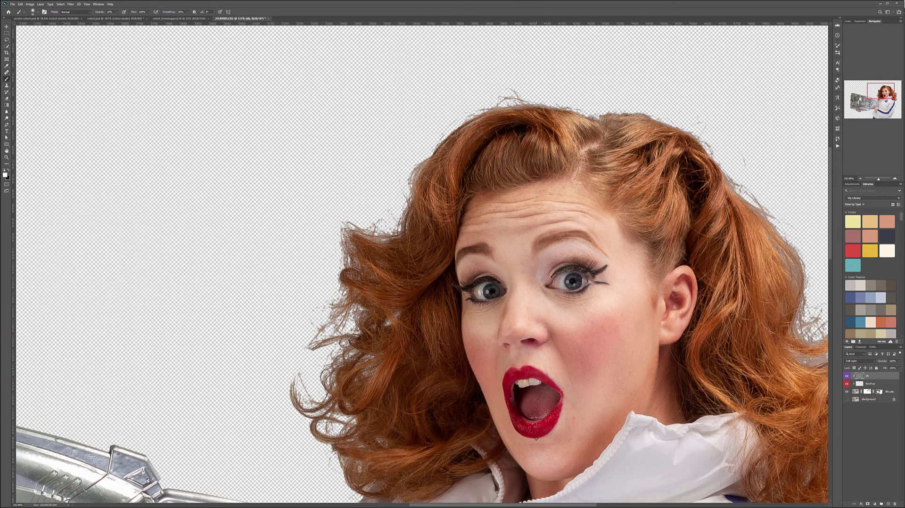
scroll(539, 426, "up", 5)
key("bracketleft")
key("bracketleft")
key("bracketleft")
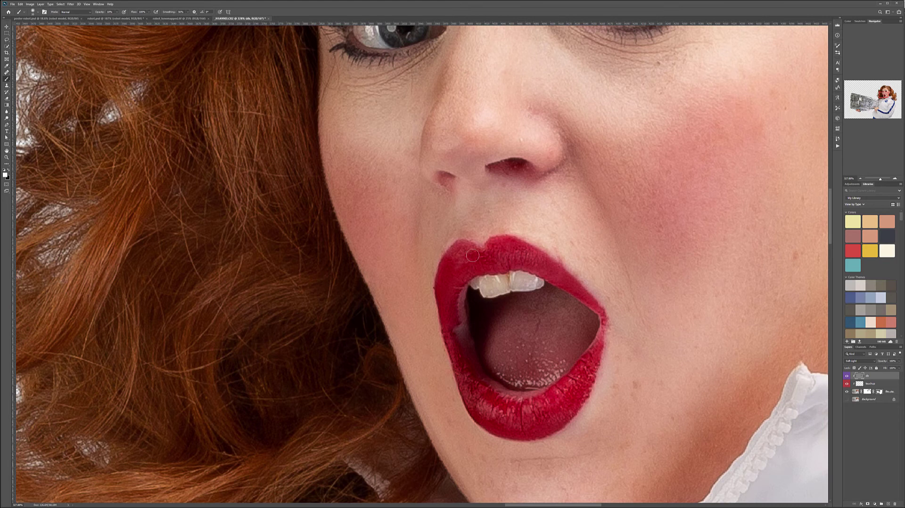
scroll(544, 355, "down", 5)
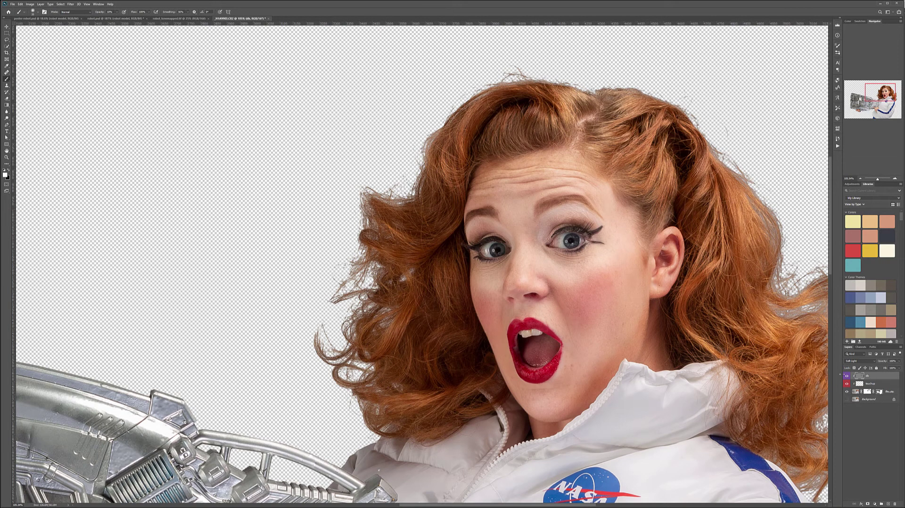
Compare the face with and without the db layer's dodging and burning
left_click(847, 377)
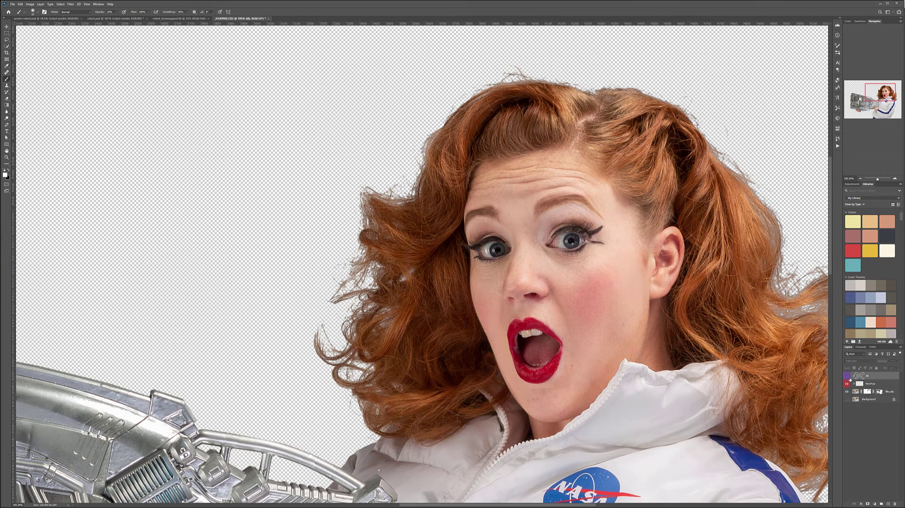
left_click(847, 376)
left_click(847, 376)
left_click(847, 376)
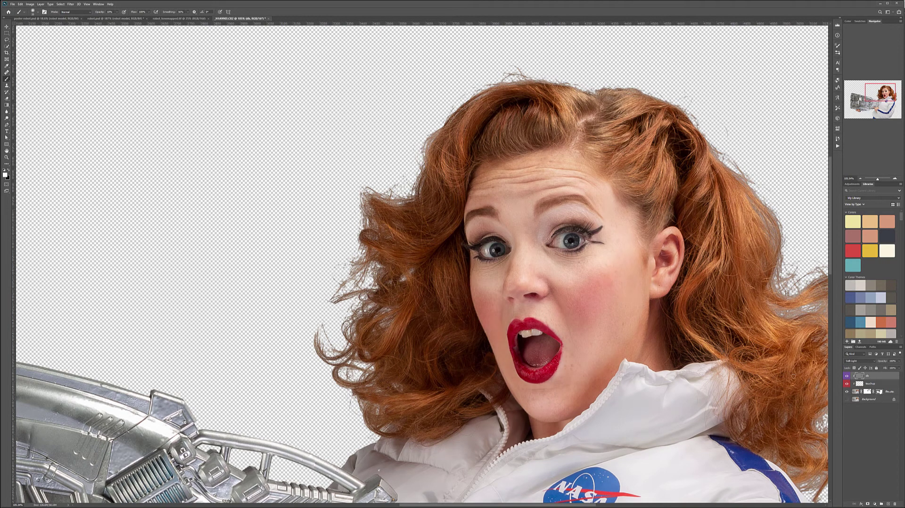
Burn in shadows across the prop gun on the db layer with a larger black brush
scroll(515, 348, "down", 5)
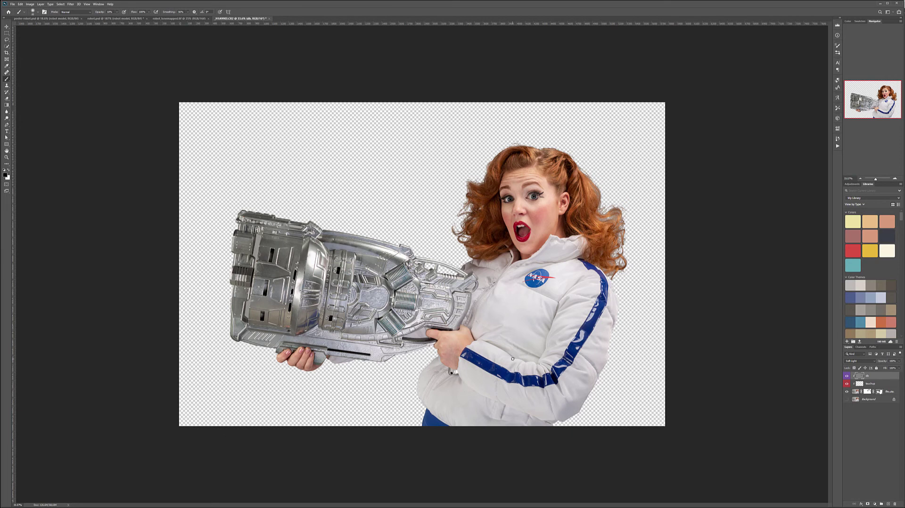
key("bracketright")
key("bracketright")
key("bracketright")
key("bracketright")
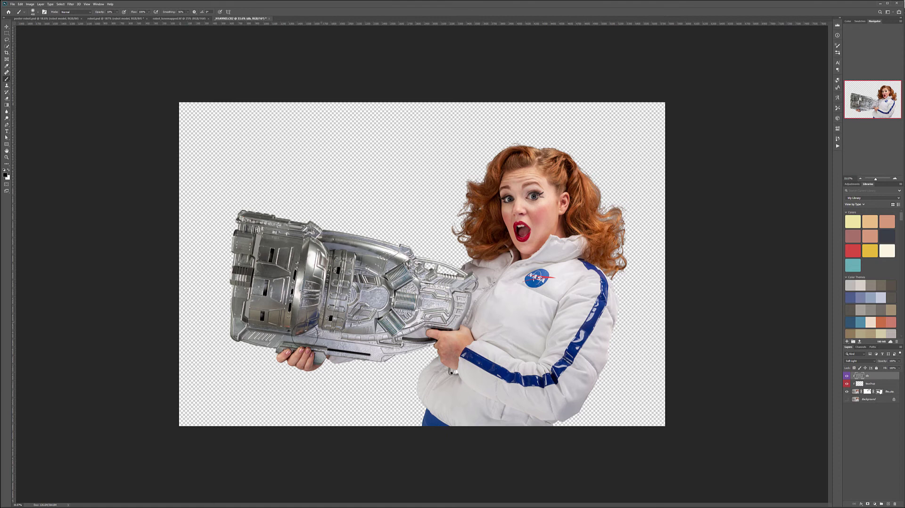
left_click_drag(357, 299, 354, 306)
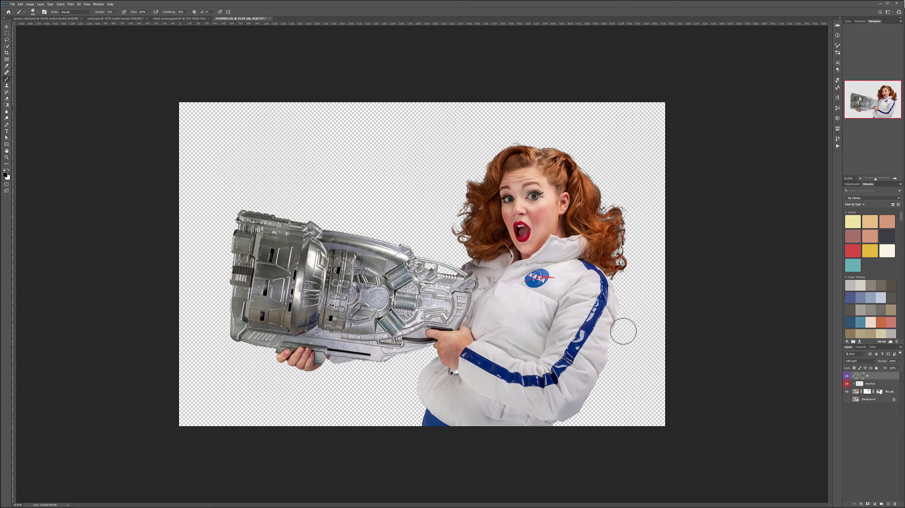
Add a new layer above db and fill it with 50% gray
left_click(888, 504)
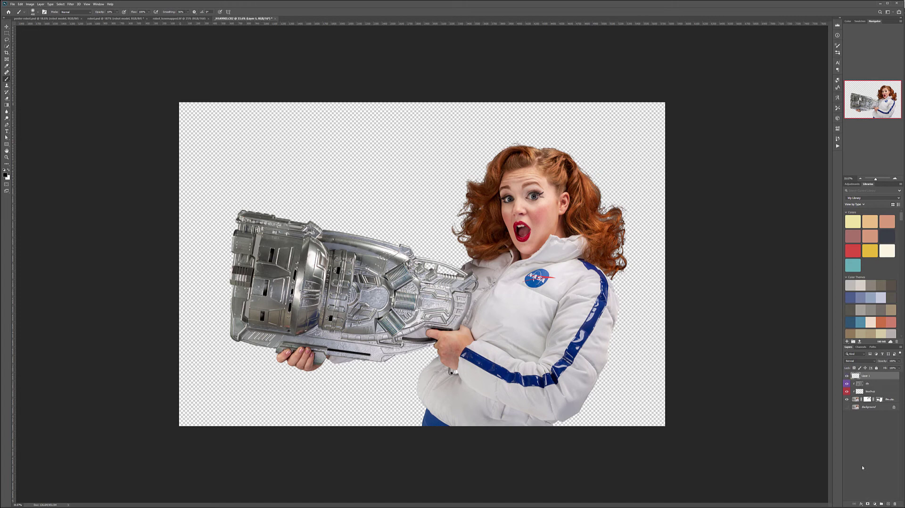
key("shift+F5")
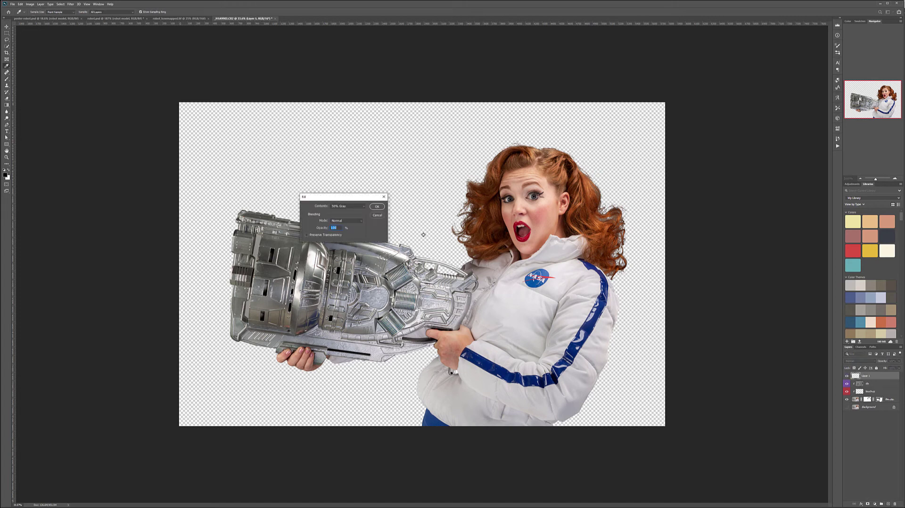
left_click(378, 207)
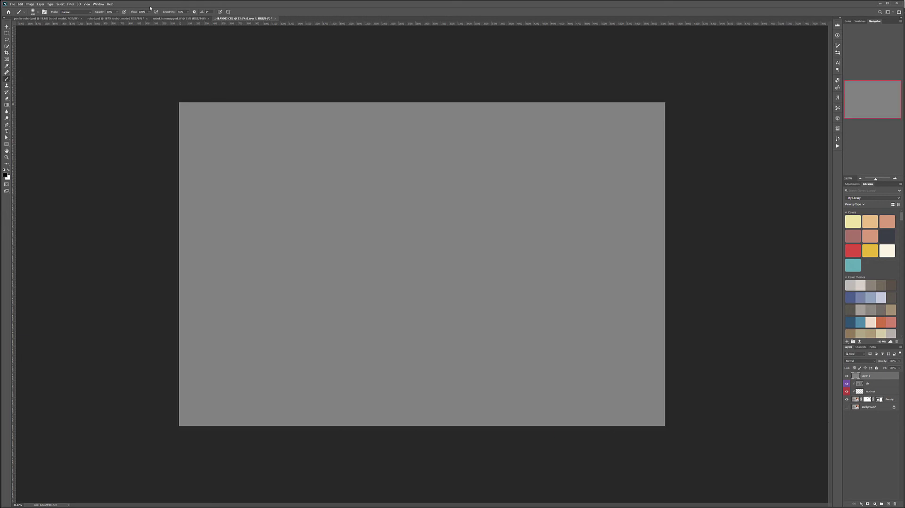
Add about 4% uniform, monochromatic noise to the new gray layer
left_click(70, 4)
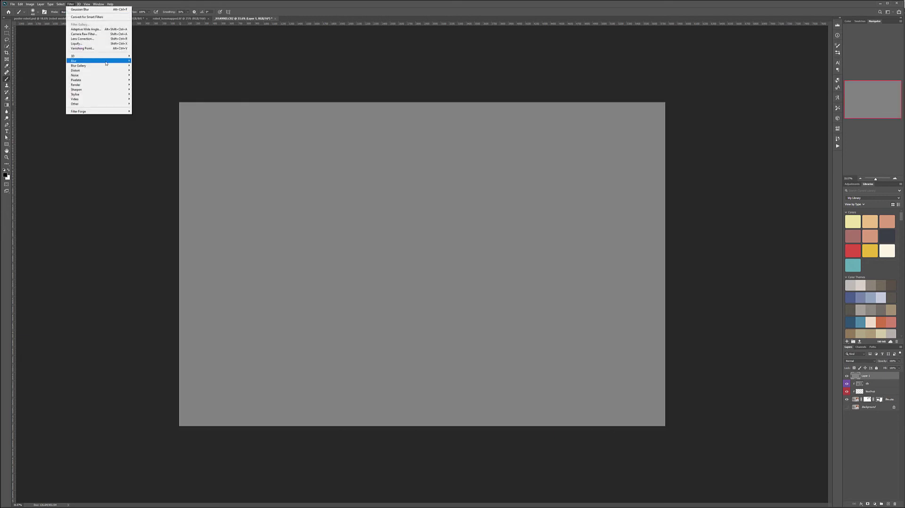
mouse_move(102, 75)
left_click(143, 75)
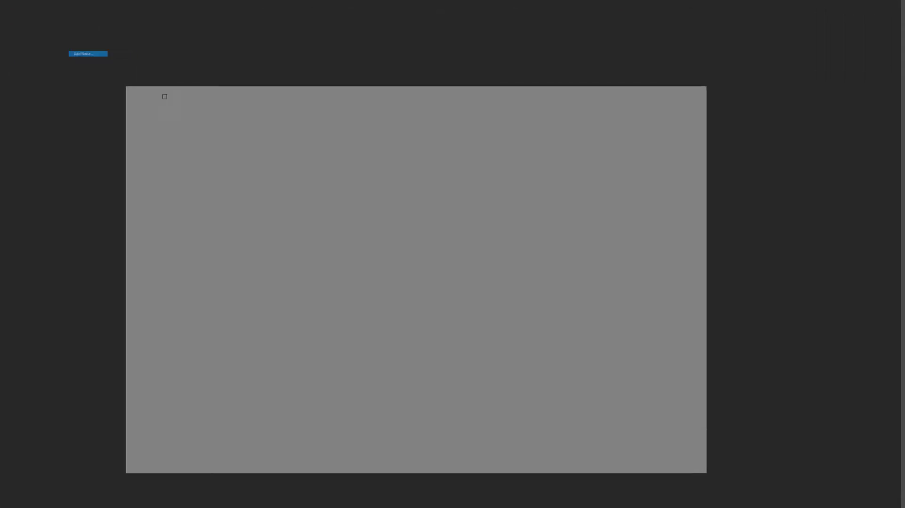
left_click_drag(442, 215, 420, 216)
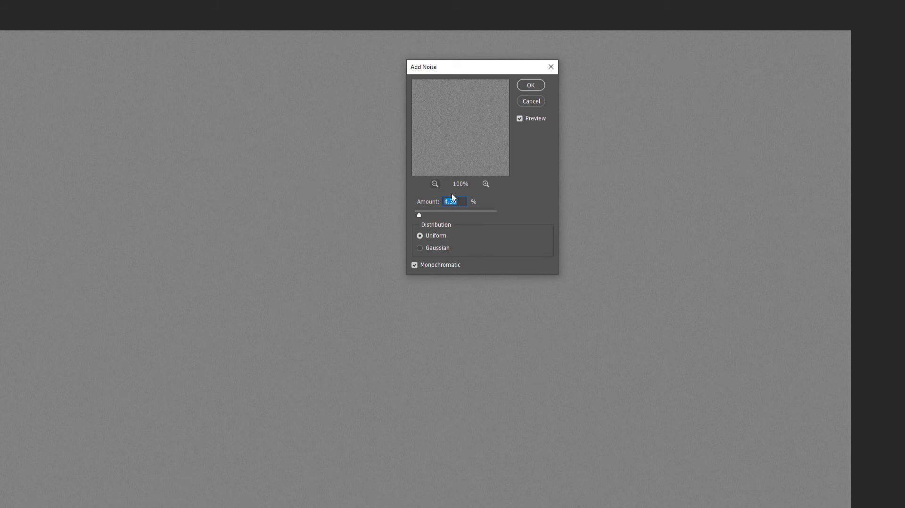
left_click(530, 85)
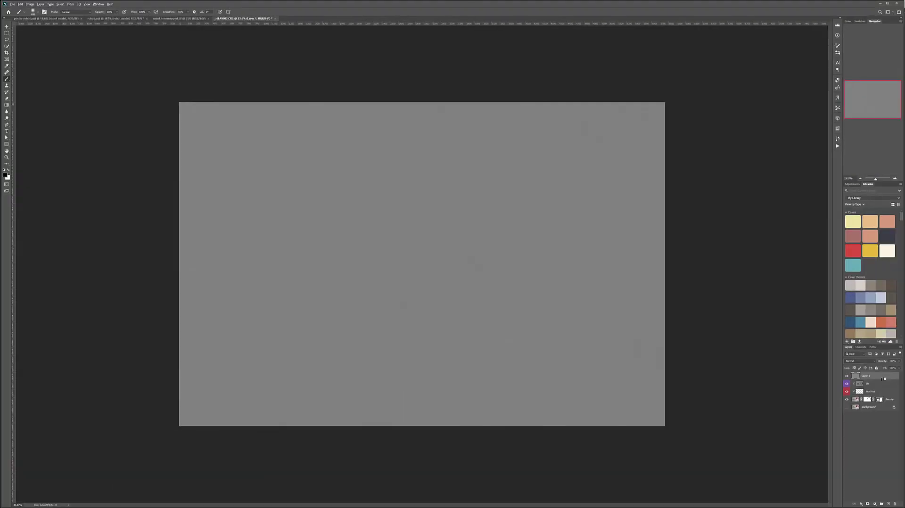
Clip the noise layer to the cutout in Soft Light mode and hide it with a black mask
left_click(883, 379, "alt")
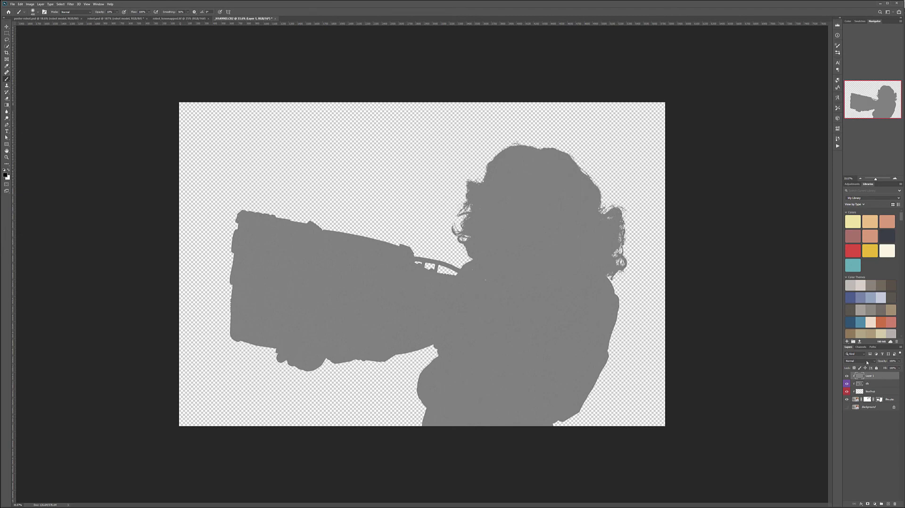
left_click(867, 362)
left_click(858, 425)
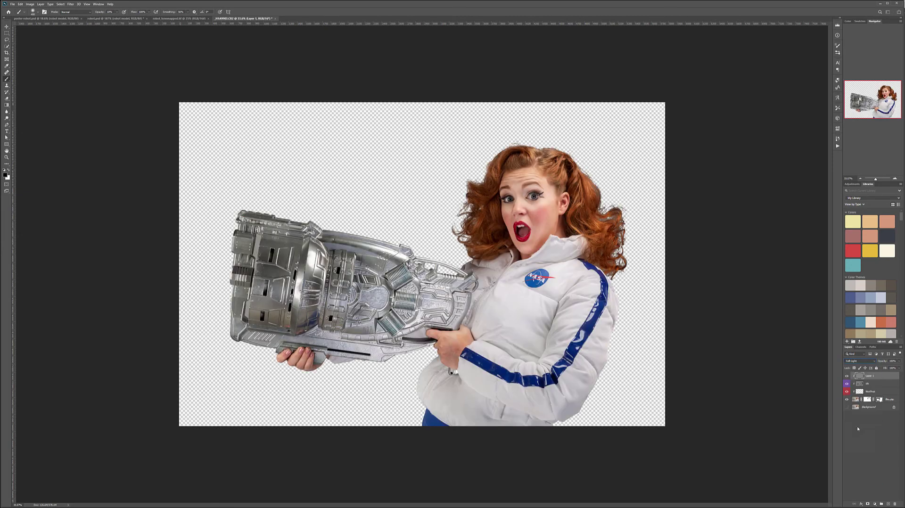
left_click(868, 504, "alt")
Reveal the noise over the gun's smooth central plate by painting white on the mask with a smaller brush at 30% opacity
scroll(378, 296, "up", 5)
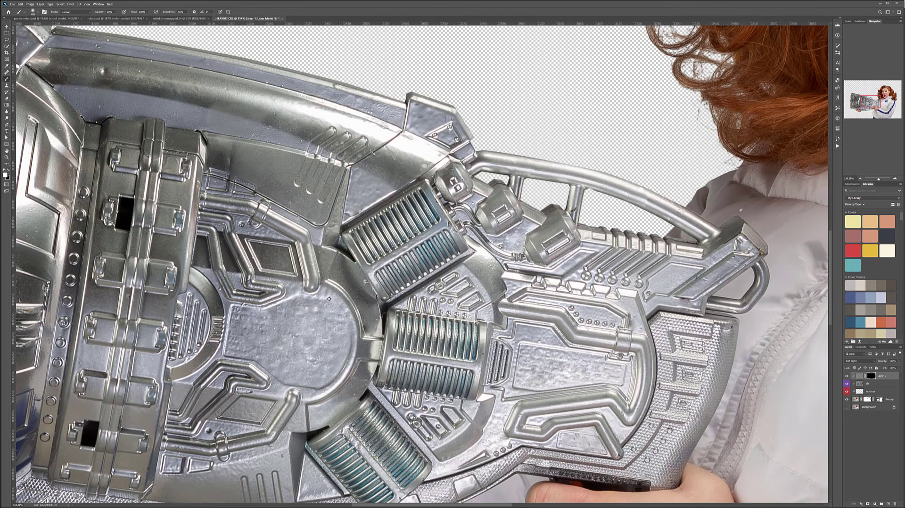
scroll(347, 298, "up", 5)
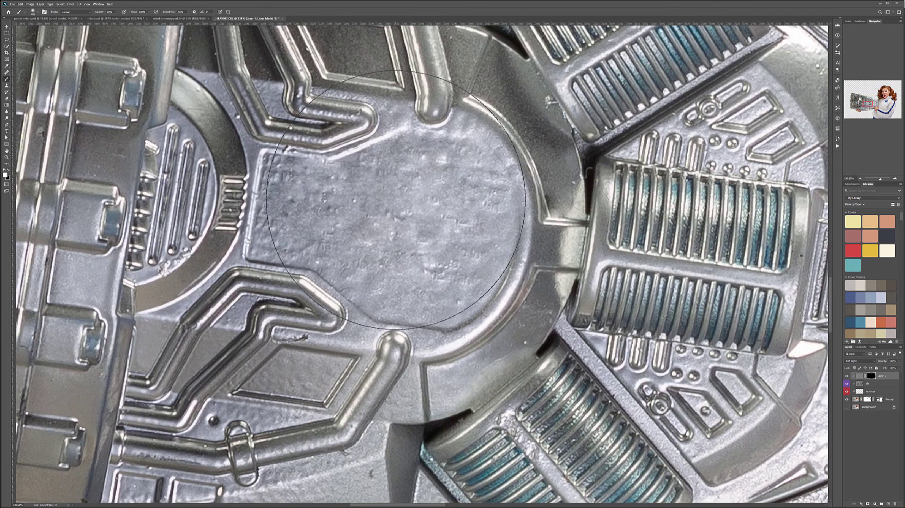
key("bracketleft")
key("bracketleft")
key("bracketleft")
key("bracketleft")
key("bracketleft")
key("bracketleft")
key("bracketleft")
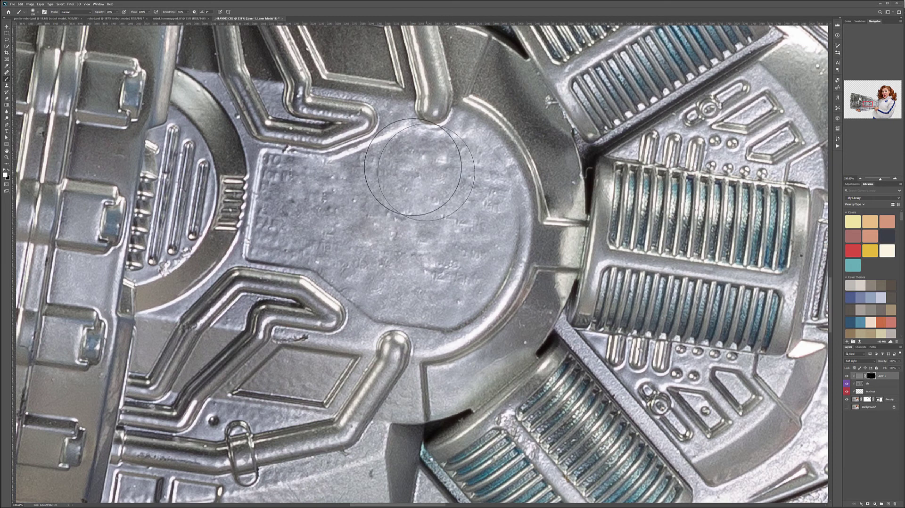
key("3")
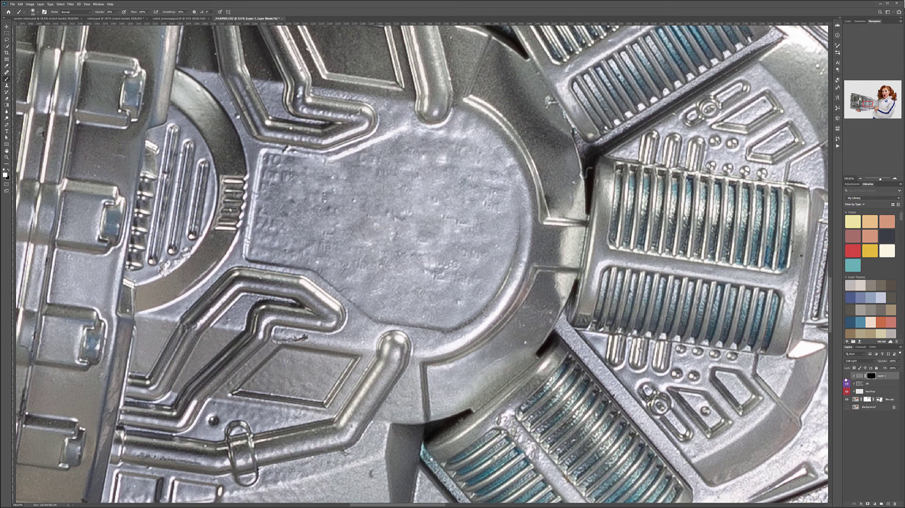
Add stronger uniform, monochromatic noise to the gray noise layer itself instead of its mask
scroll(490, 246, "down", 2)
scroll(495, 253, "down", 4)
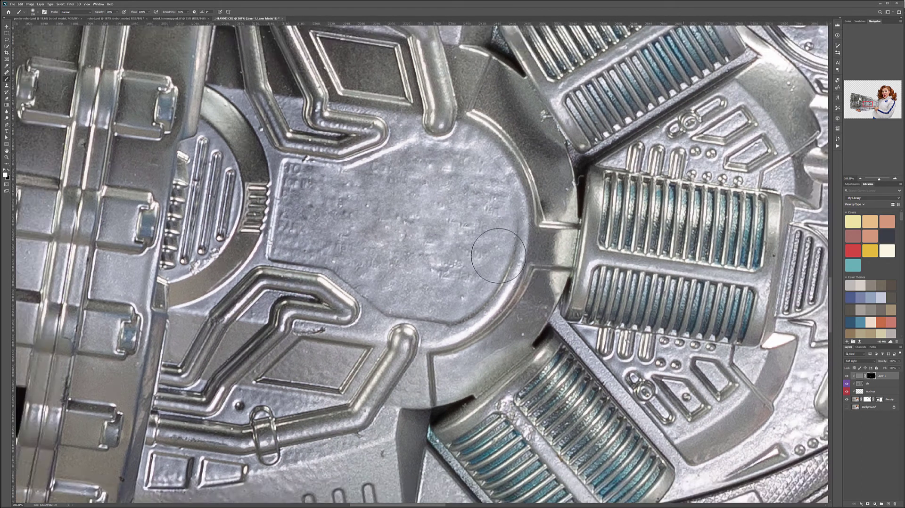
scroll(498, 255, "down", 1)
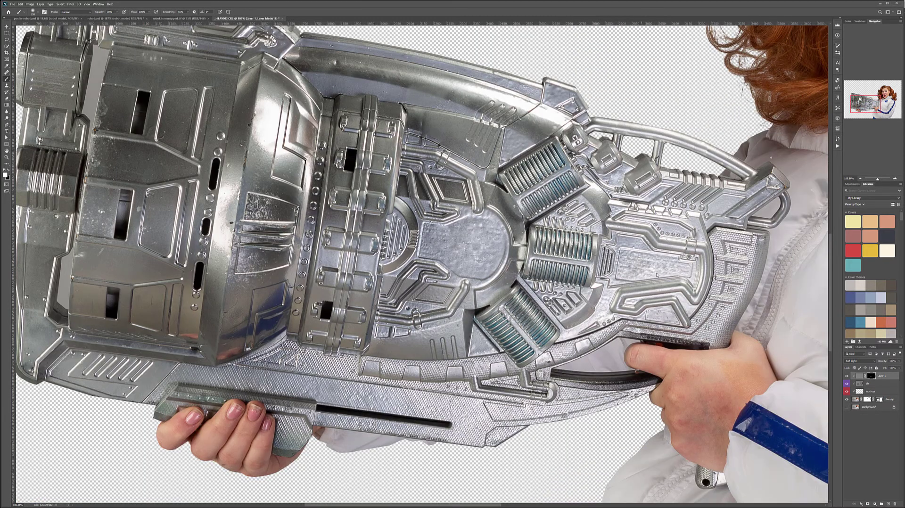
left_click(861, 377)
left_click(71, 5)
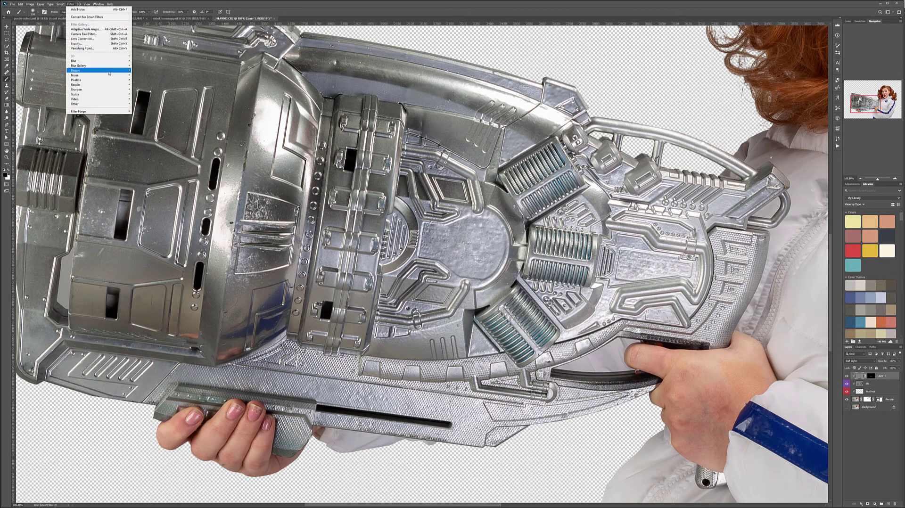
mouse_move(108, 77)
left_click(150, 75)
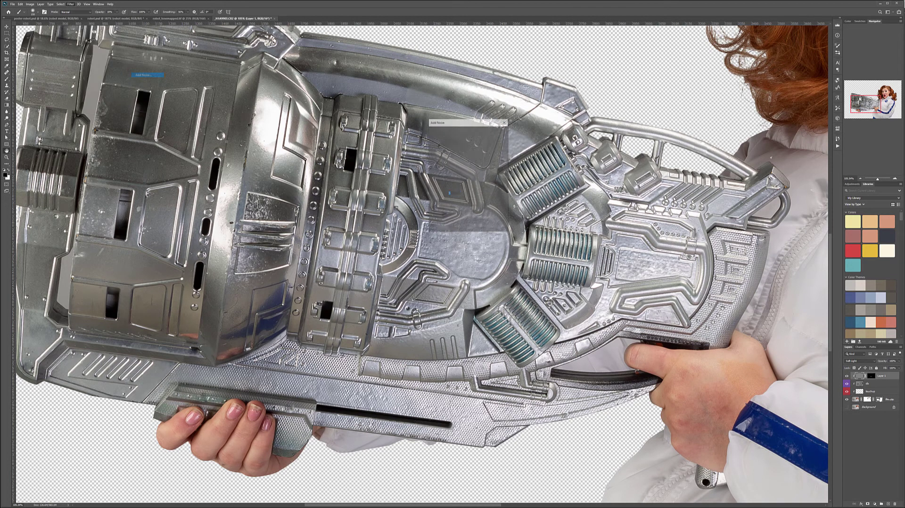
left_click_drag(479, 125, 598, 87)
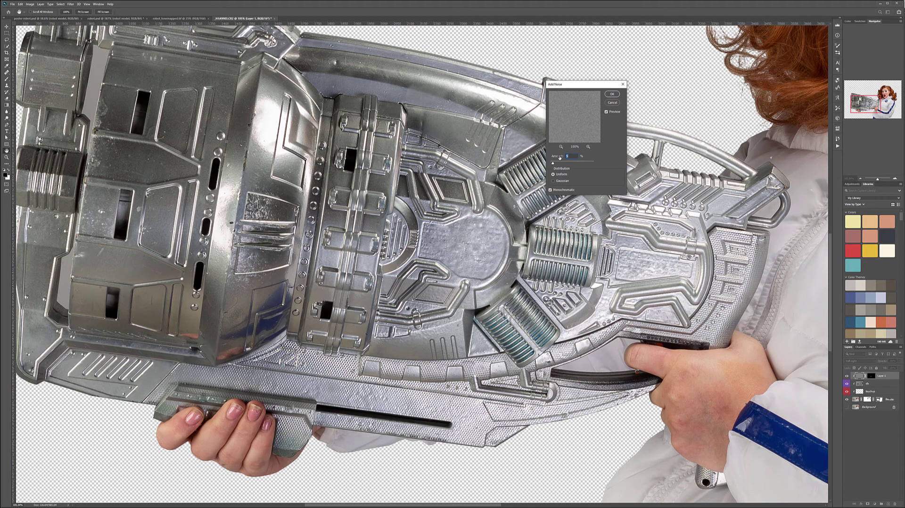
left_click_drag(568, 163, 574, 164)
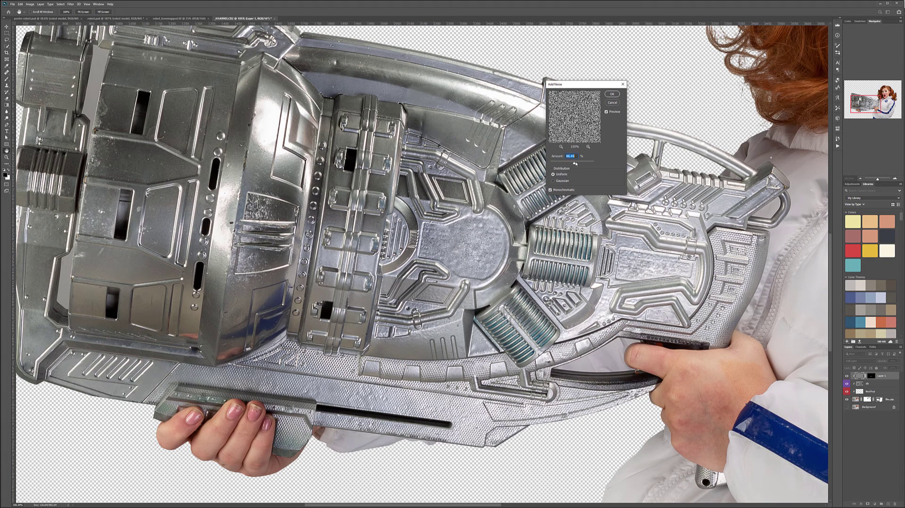
left_click_drag(561, 164, 560, 163)
left_click(612, 97)
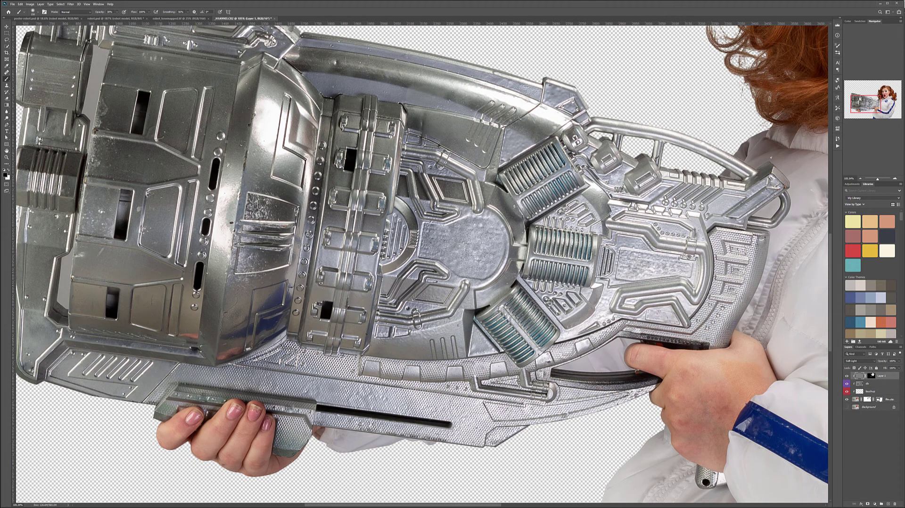
Reveal the noise over more of the gun's metal surfaces by painting white on the noise layer's mask at 30% opacity
left_click(872, 375)
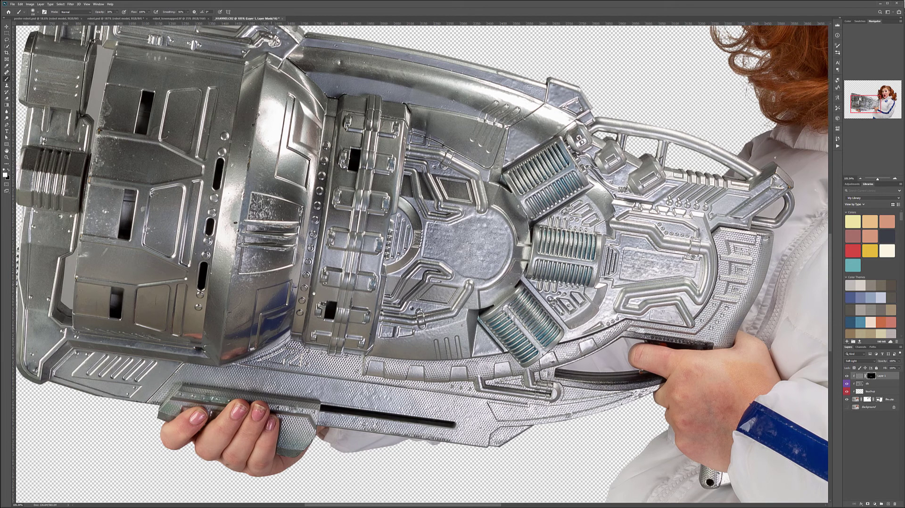
left_click_drag(314, 295, 624, 366)
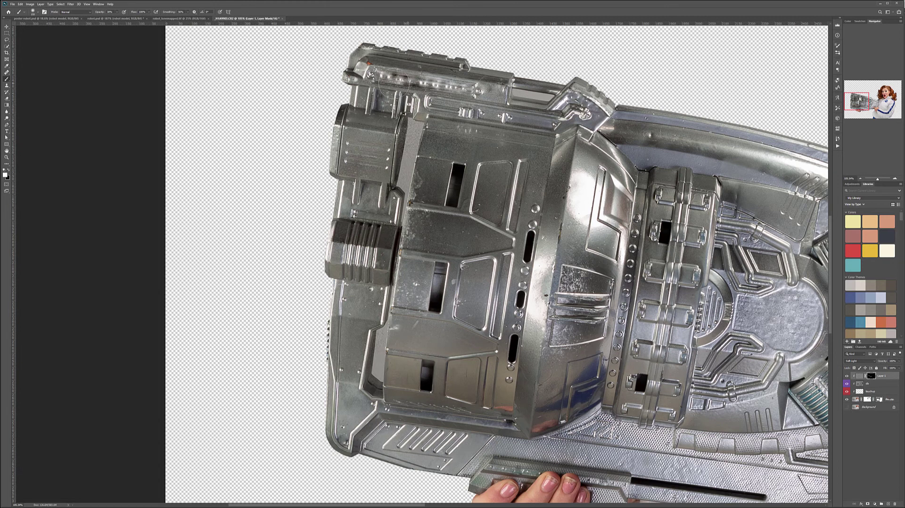
left_click_drag(627, 146, 363, 113)
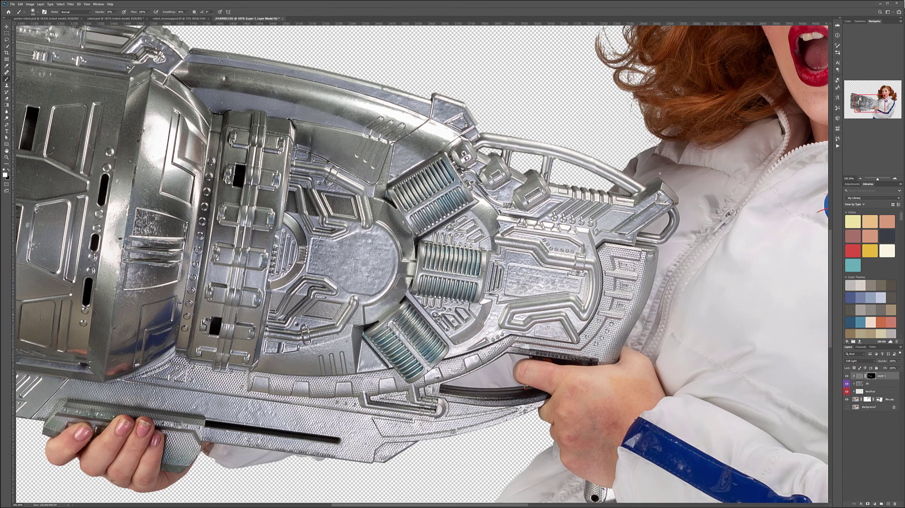
Stamp all visible layers into a new top layer named smooth and clip it to the cutout
key("ctrl+0")
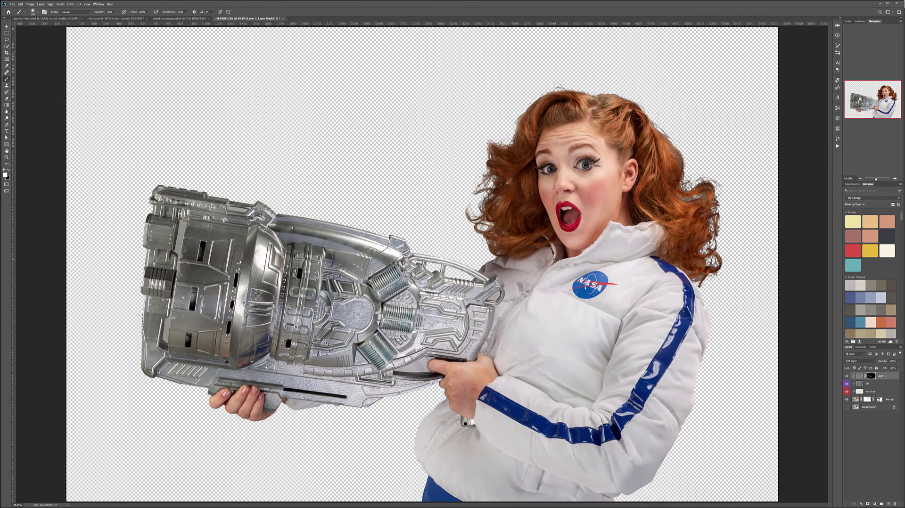
key("ctrl+minus")
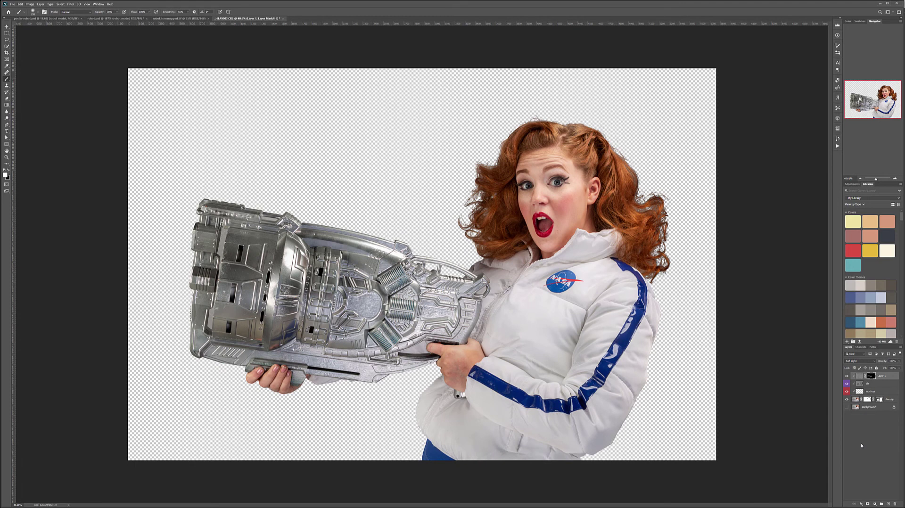
key("ctrl+shift+alt+e")
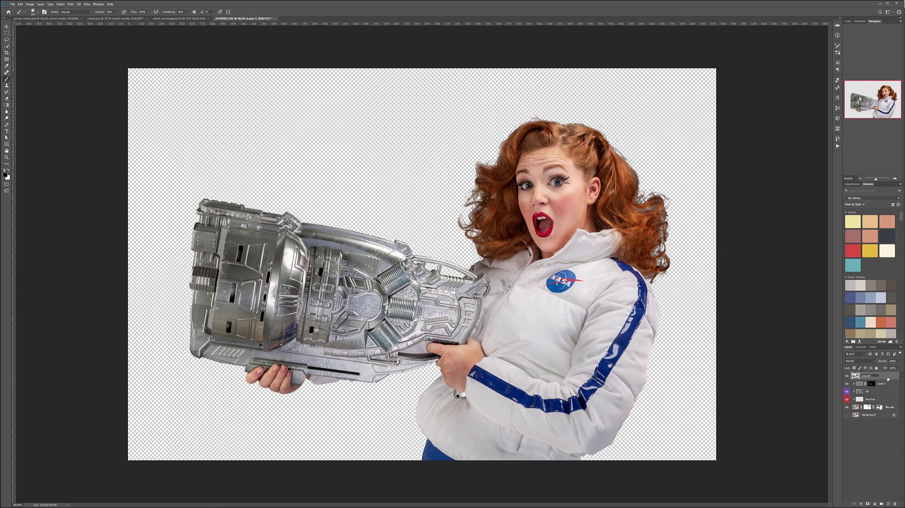
left_click(887, 379, "alt")
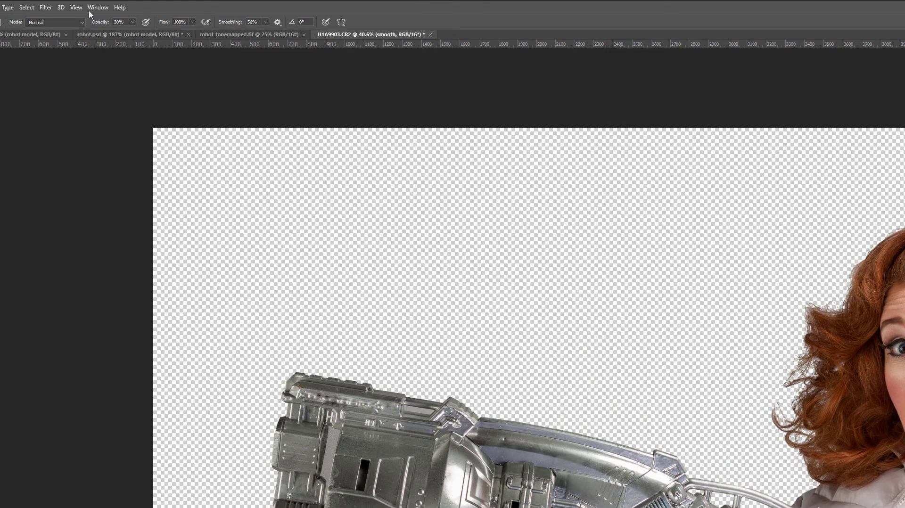
Apply Dust & Scratches to the smooth layer with a radius of about 24 pixels and threshold 0, and hide it with a black mask
left_click(45, 8)
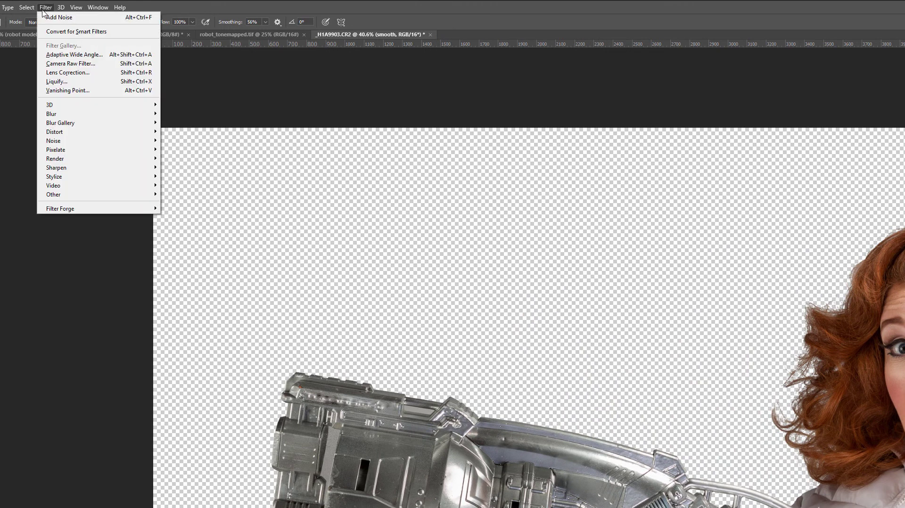
mouse_move(101, 141)
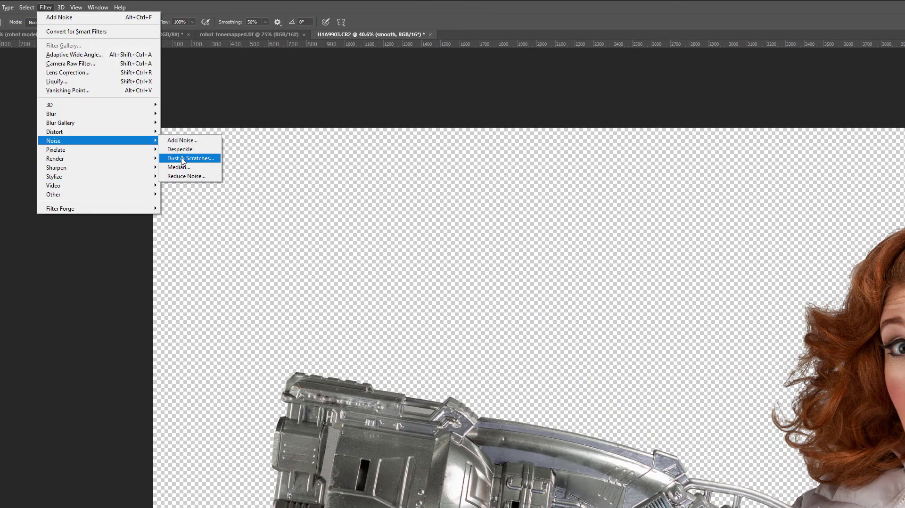
left_click(182, 160)
key("h")
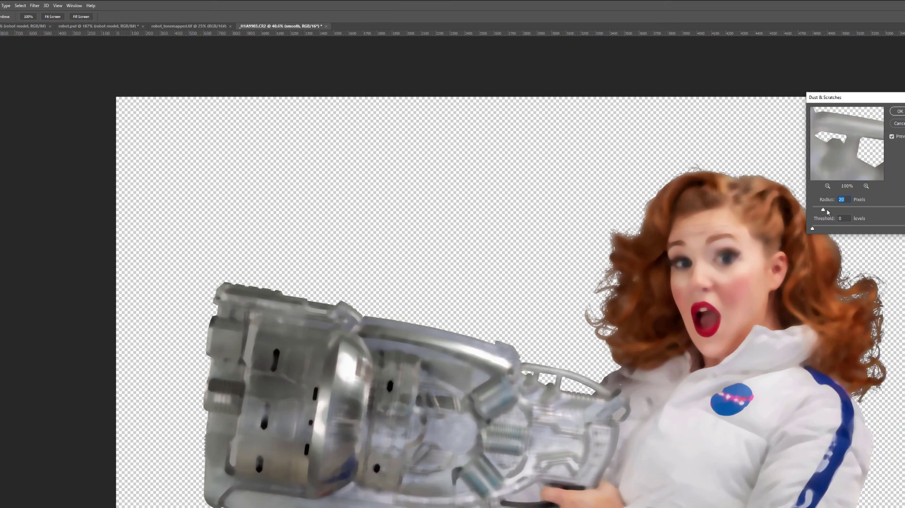
left_click_drag(825, 210, 826, 210)
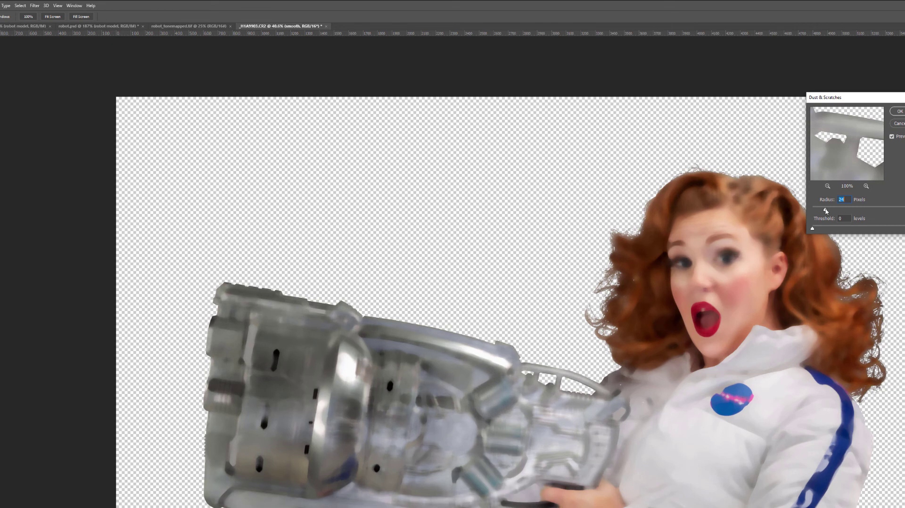
left_click(899, 111)
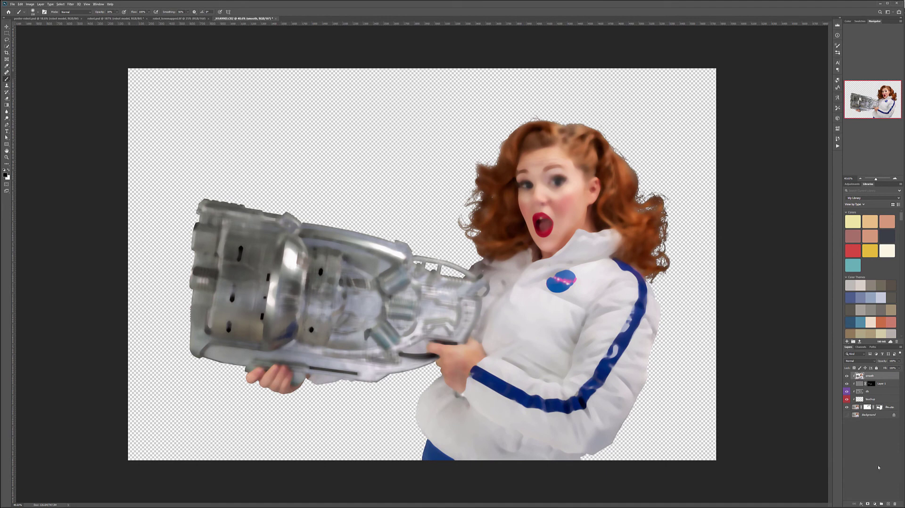
left_click(868, 504, "alt")
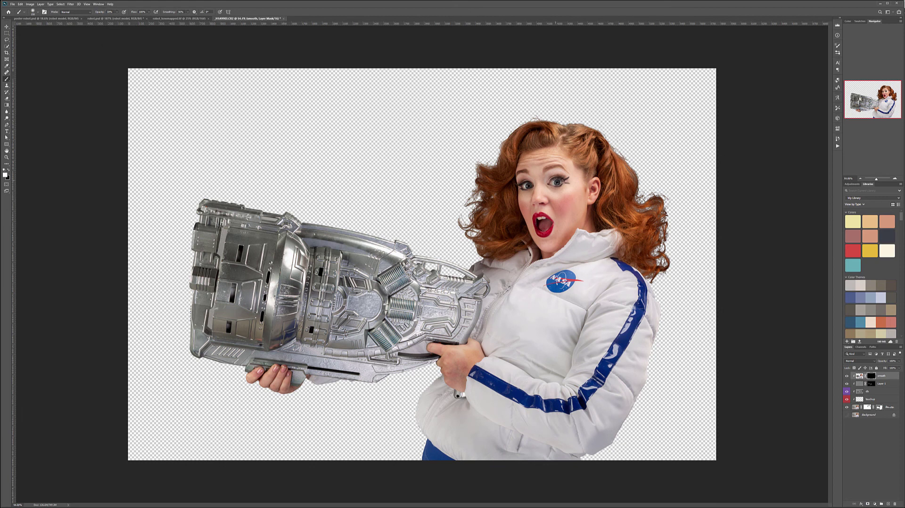
Soften the skin on the woman's face and chin by painting white on the smooth layer's mask at 30% opacity
scroll(561, 203, "up", 10)
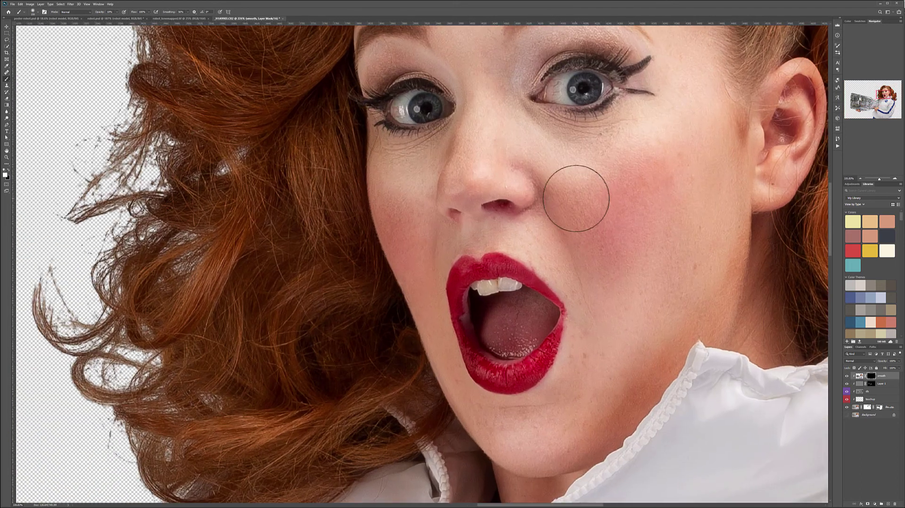
mouse_move(576, 198)
left_mouse_down()
mouse_move(622, 218)
mouse_move(564, 153)
mouse_move(593, 158)
mouse_move(612, 147)
mouse_move(600, 143)
mouse_move(640, 141)
mouse_move(604, 192)
mouse_move(633, 232)
mouse_move(563, 234)
mouse_move(586, 285)
mouse_move(665, 139)
mouse_move(654, 194)
mouse_move(680, 315)
mouse_move(727, 278)
mouse_move(733, 299)
mouse_move(595, 352)
mouse_move(576, 316)
mouse_move(561, 367)
mouse_move(577, 377)
mouse_move(529, 412)
mouse_move(491, 408)
mouse_move(523, 449)
mouse_move(529, 426)
mouse_move(623, 390)
mouse_move(628, 420)
left_mouse_up()
mouse_move(398, 220)
left_mouse_down()
mouse_move(411, 183)
mouse_move(453, 196)
mouse_move(459, 165)
mouse_move(519, 171)
mouse_move(582, 363)
left_mouse_up()
mouse_move(462, 158)
left_mouse_down()
mouse_move(494, 136)
mouse_move(572, 142)
mouse_move(608, 120)
mouse_move(689, 148)
mouse_move(491, 252)
mouse_move(560, 236)
mouse_move(521, 269)
mouse_move(738, 234)
mouse_move(731, 270)
mouse_move(480, 94)
left_mouse_up()
mouse_move(585, 124)
left_mouse_down()
mouse_move(518, 363)
mouse_move(528, 302)
mouse_move(469, 278)
mouse_move(303, 258)
mouse_move(248, 265)
left_mouse_up()
left_click_drag(420, 399, 644, 105)
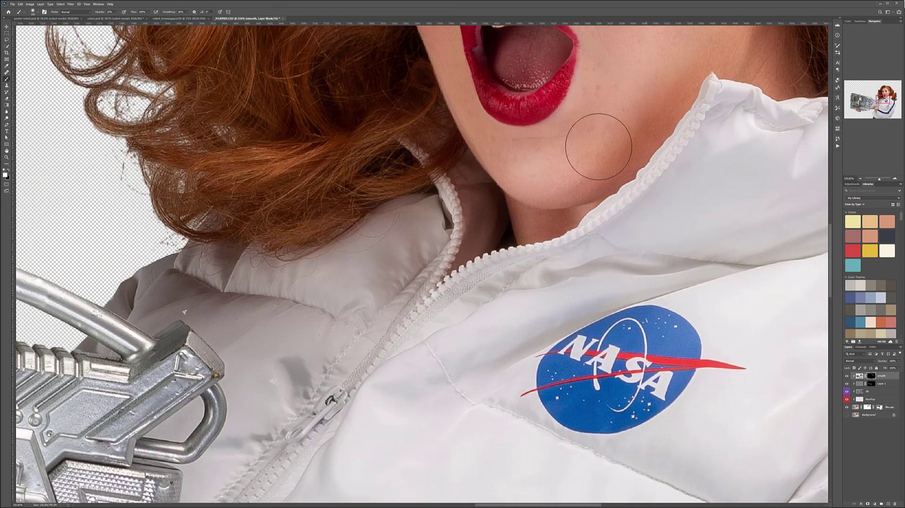
Soften the skin on both of the woman's hands by painting white on the smooth layer's mask
scroll(418, 330, "down", 5)
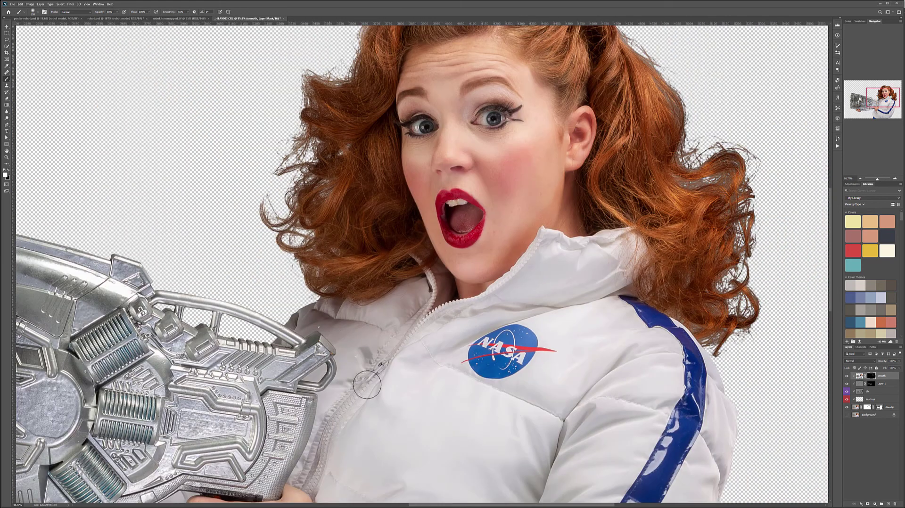
left_click_drag(368, 436, 527, 219)
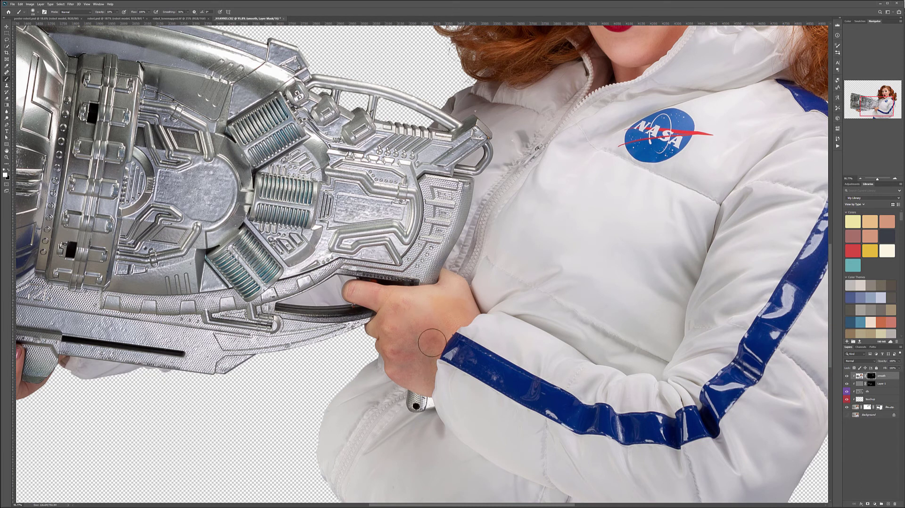
left_click_drag(435, 373, 627, 278)
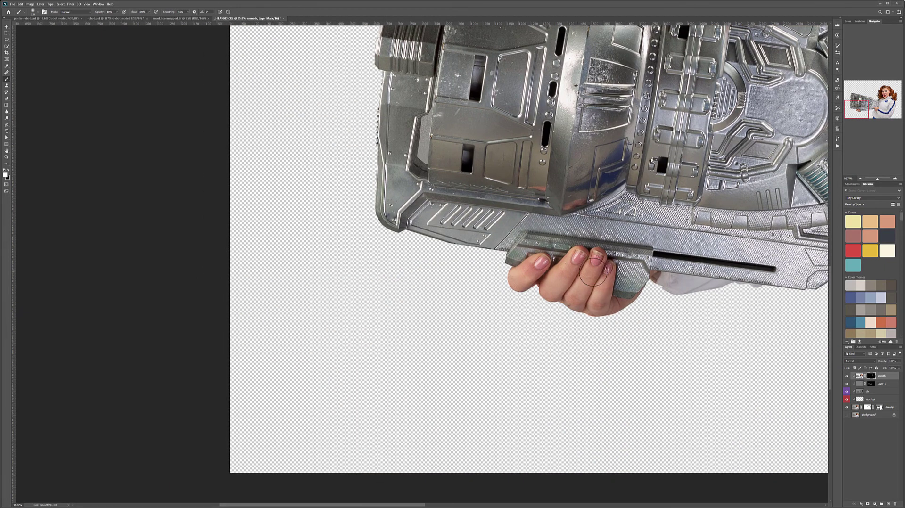
Smooth the gun's curved metal collar and barrel panels by painting on the smooth layer's mask with a larger white brush
scroll(618, 305, "up", 5)
scroll(618, 305, "right", 5)
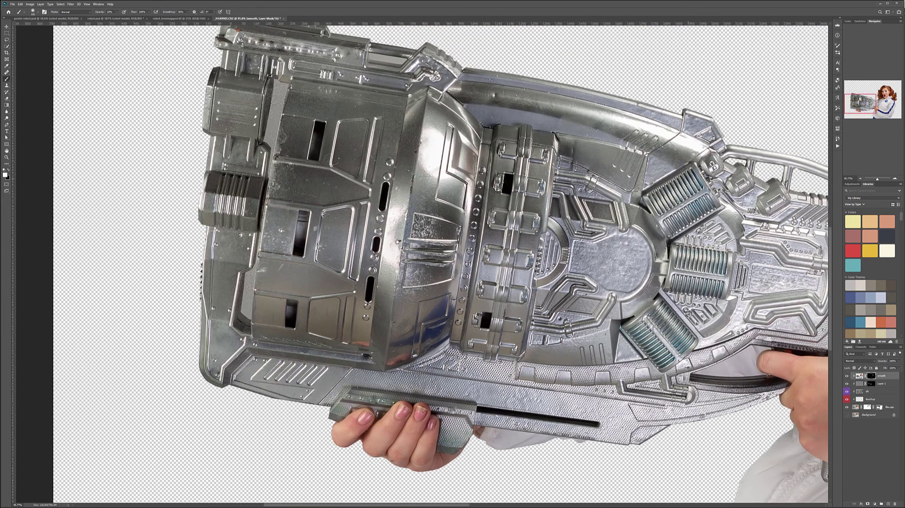
key("bracketright")
key("bracketright")
key("bracketright")
key("bracketright")
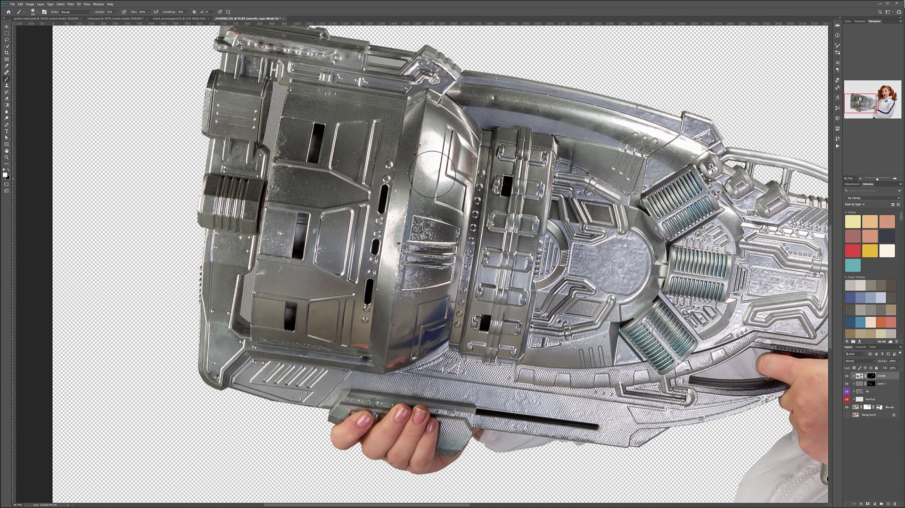
mouse_move(426, 115)
left_mouse_down()
mouse_move(432, 152)
mouse_move(416, 124)
mouse_move(412, 207)
mouse_move(425, 197)
mouse_move(383, 241)
mouse_move(385, 296)
mouse_move(406, 296)
mouse_move(395, 275)
mouse_move(394, 327)
left_mouse_up()
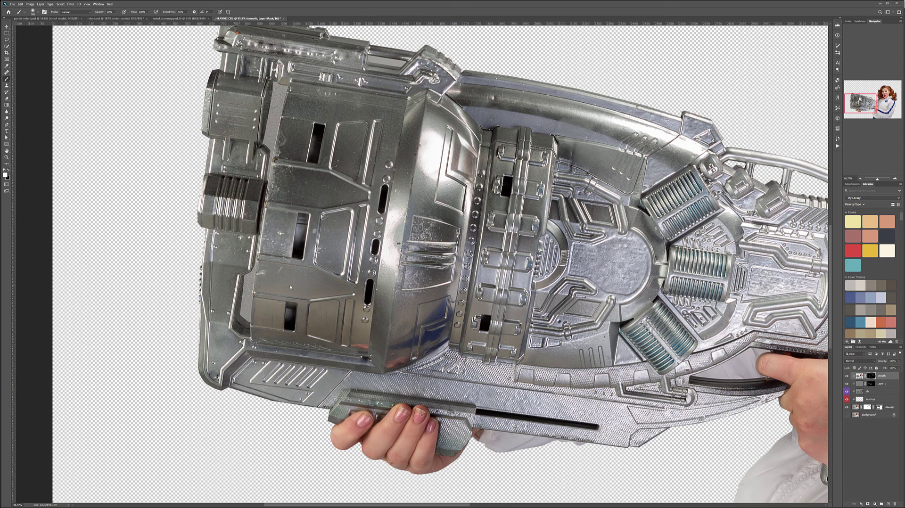
mouse_move(305, 122)
left_mouse_down()
mouse_move(302, 110)
mouse_move(334, 108)
mouse_move(303, 105)
mouse_move(335, 98)
left_mouse_up()
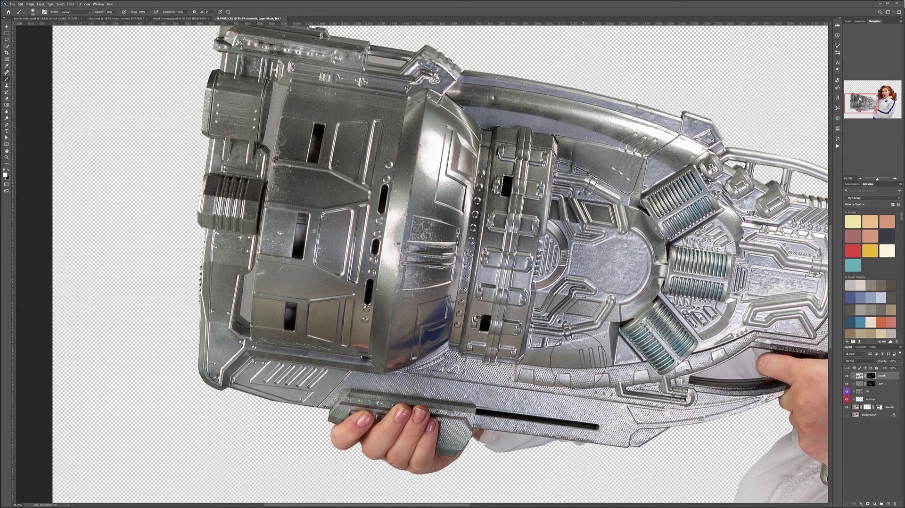
left_click_drag(627, 153, 344, 100)
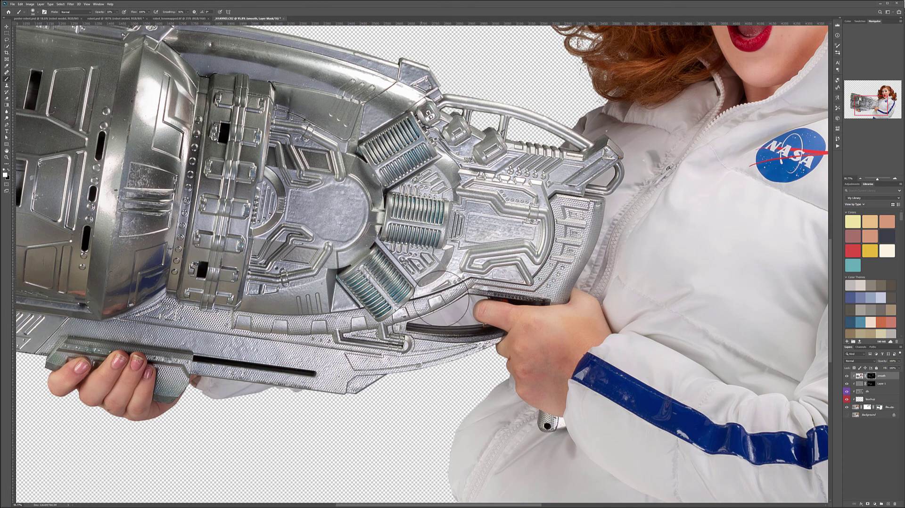
Stamp all visible layers into a new top layer named hair and clip it to the cutout
scroll(578, 260, "down", 8)
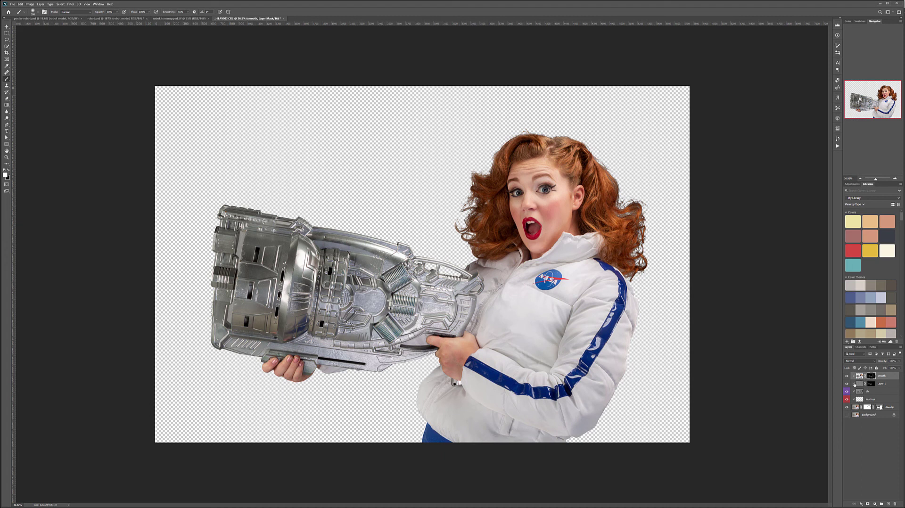
key("ctrl+shift+alt+e")
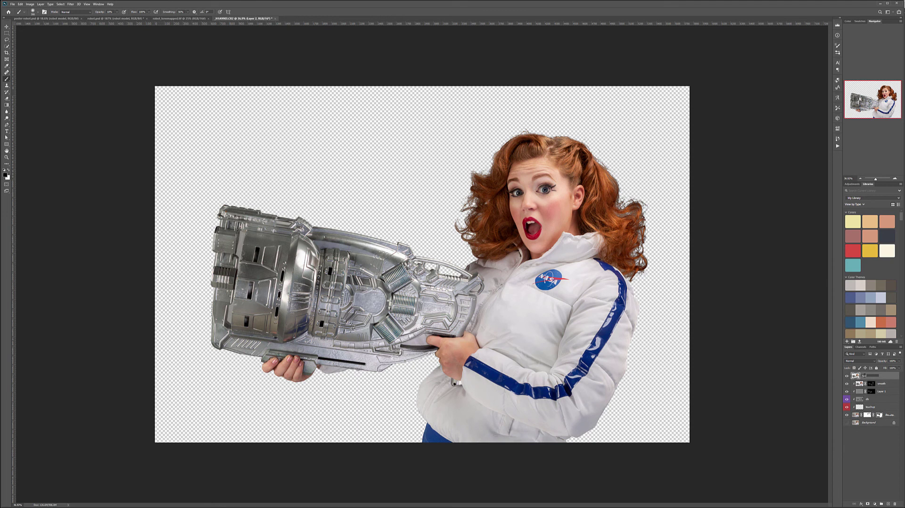
left_click(890, 379, "alt")
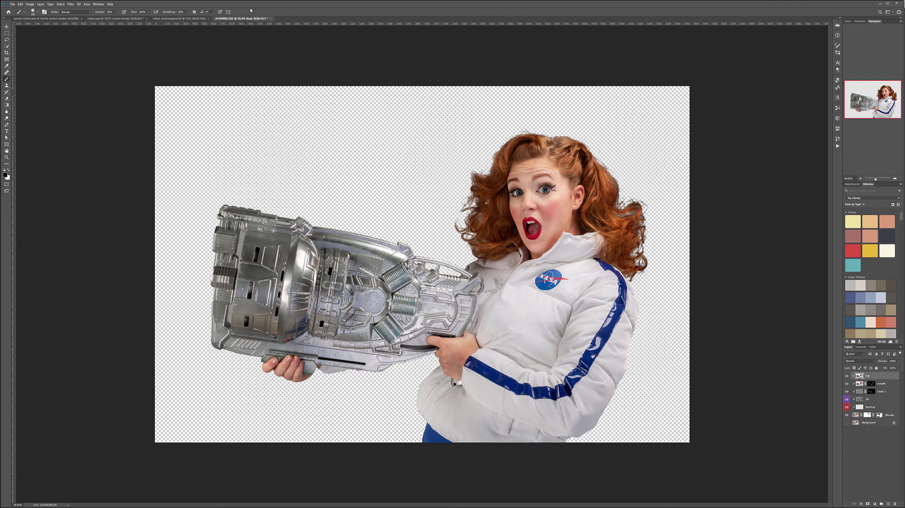
Apply the Oil Paint filter to the hair layer with stylization 10, scale 0.1, bristle detail 3.5 and shine 1.3
left_click(70, 4)
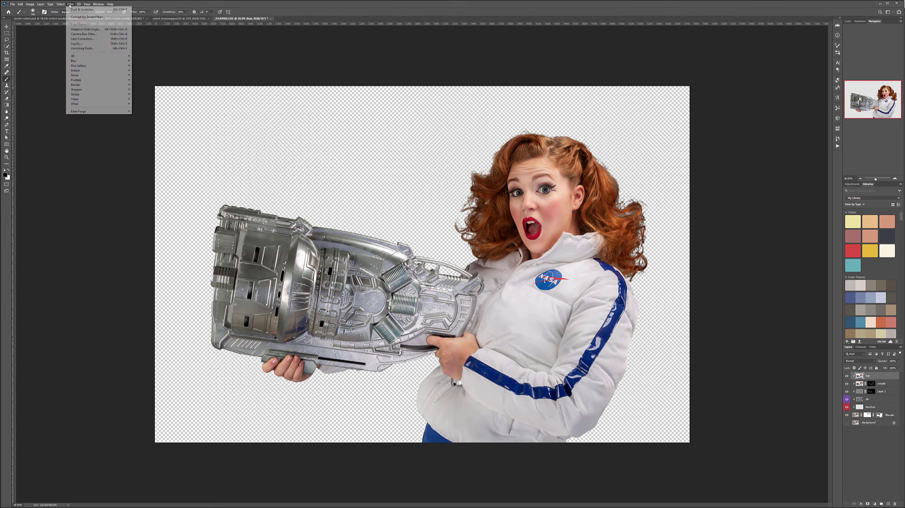
mouse_move(108, 96)
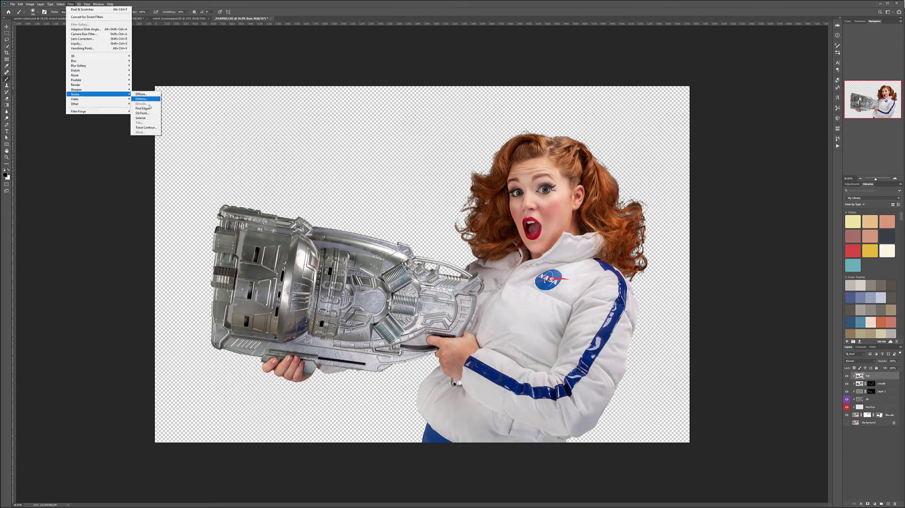
left_click(141, 113)
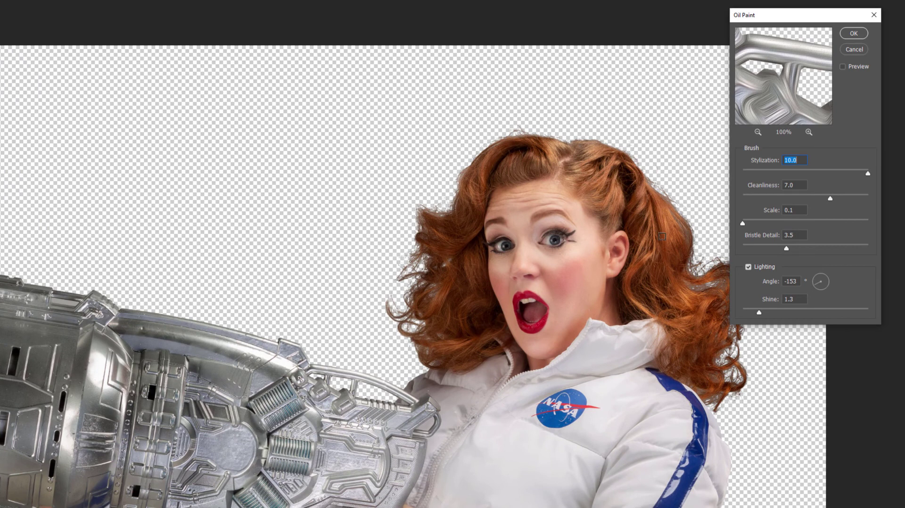
left_click(662, 237)
left_click(670, 243)
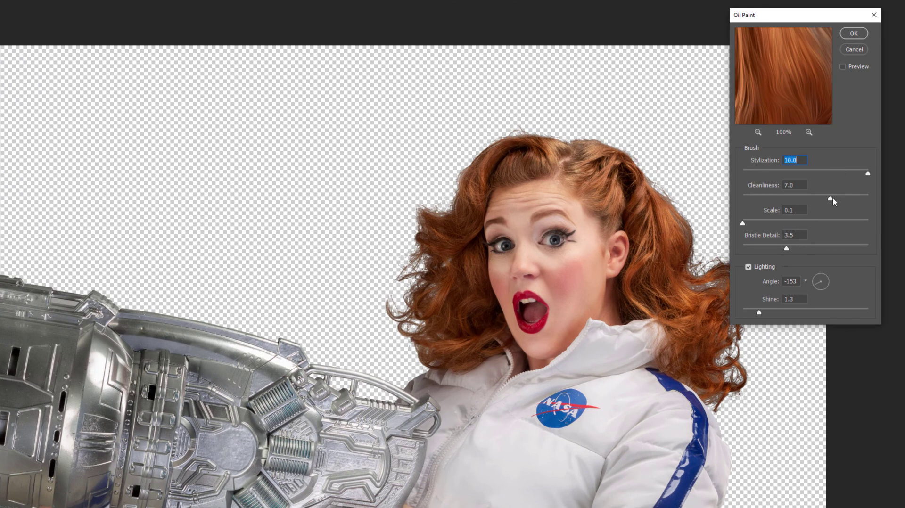
left_click_drag(852, 200, 822, 200)
left_click(852, 34)
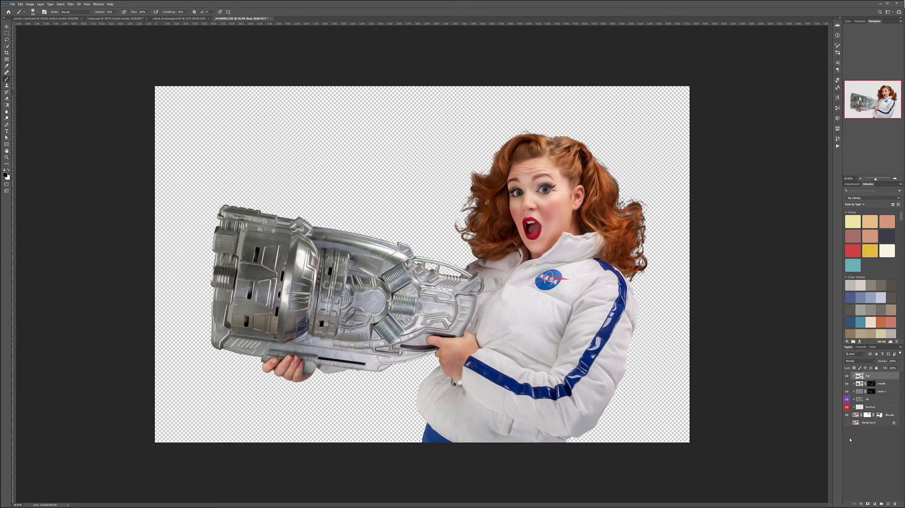
Add a black mask to the hair layer and paint white over the curls on the left side of the face
left_click(868, 504, "alt")
scroll(615, 199, "up", 10)
scroll(614, 198, "up", 5)
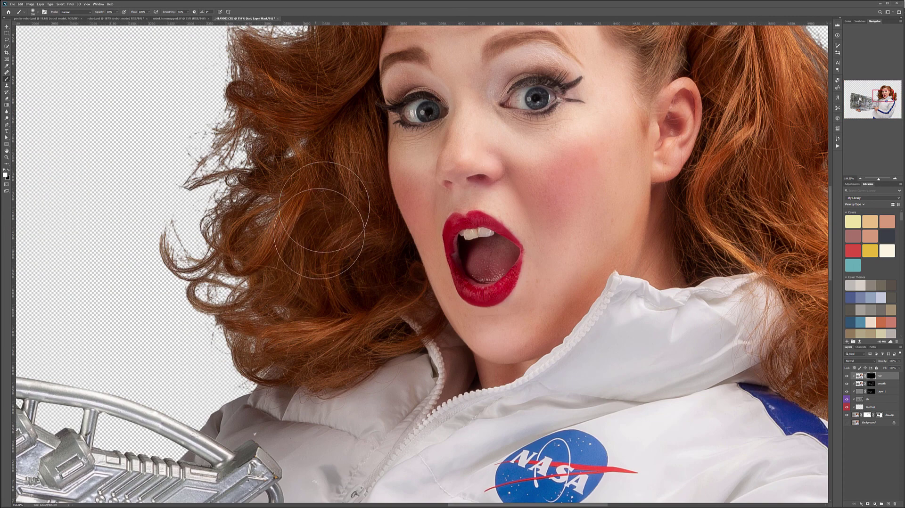
mouse_move(334, 157)
left_mouse_down()
mouse_move(333, 145)
mouse_move(307, 306)
mouse_move(308, 344)
mouse_move(320, 335)
mouse_move(279, 257)
mouse_move(257, 285)
mouse_move(314, 359)
mouse_move(307, 161)
mouse_move(289, 105)
left_mouse_up()
left_click_drag(321, 139, 330, 273)
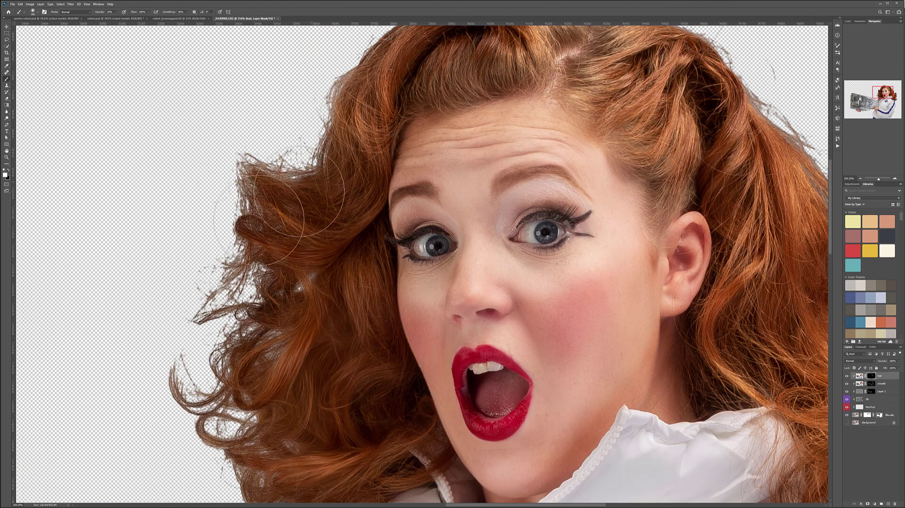
left_click_drag(308, 305, 214, 456)
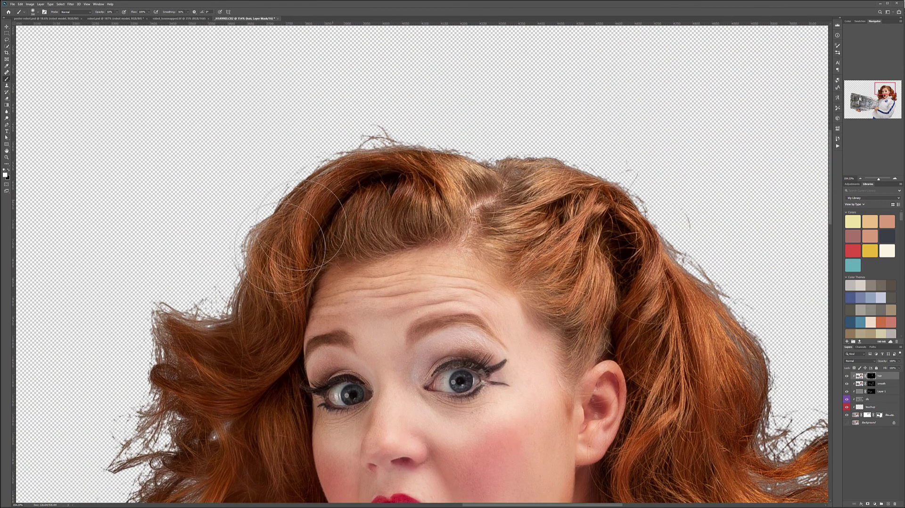
Paint white on the hair layer's mask over the crown and the long curls on the right side of the head
mouse_move(386, 191)
left_mouse_down()
mouse_move(348, 221)
mouse_move(464, 178)
mouse_move(485, 236)
mouse_move(510, 223)
mouse_move(493, 220)
mouse_move(533, 265)
mouse_move(579, 226)
mouse_move(608, 249)
mouse_move(593, 304)
mouse_move(550, 231)
left_mouse_up()
mouse_move(648, 316)
left_mouse_down()
mouse_move(571, 194)
mouse_move(483, 86)
left_mouse_up()
mouse_move(529, 173)
left_mouse_down()
mouse_move(534, 216)
mouse_move(548, 142)
mouse_move(551, 189)
mouse_move(502, 105)
mouse_move(522, 204)
mouse_move(501, 274)
mouse_move(520, 246)
mouse_move(625, 250)
mouse_move(678, 233)
mouse_move(637, 264)
mouse_move(661, 259)
mouse_move(488, 324)
mouse_move(552, 276)
mouse_move(501, 270)
mouse_move(535, 342)
mouse_move(606, 314)
mouse_move(597, 339)
mouse_move(573, 349)
mouse_move(568, 298)
mouse_move(655, 331)
mouse_move(600, 405)
mouse_move(617, 381)
mouse_move(594, 396)
mouse_move(577, 439)
mouse_move(620, 439)
mouse_move(636, 455)
mouse_move(654, 452)
mouse_move(657, 343)
mouse_move(663, 356)
mouse_move(632, 287)
mouse_move(570, 295)
mouse_move(472, 285)
mouse_move(498, 257)
mouse_move(470, 276)
mouse_move(515, 131)
mouse_move(510, 173)
mouse_move(478, 223)
mouse_move(495, 242)
mouse_move(501, 290)
mouse_move(516, 274)
mouse_move(573, 324)
mouse_move(627, 323)
mouse_move(611, 388)
mouse_move(615, 411)
left_mouse_up()
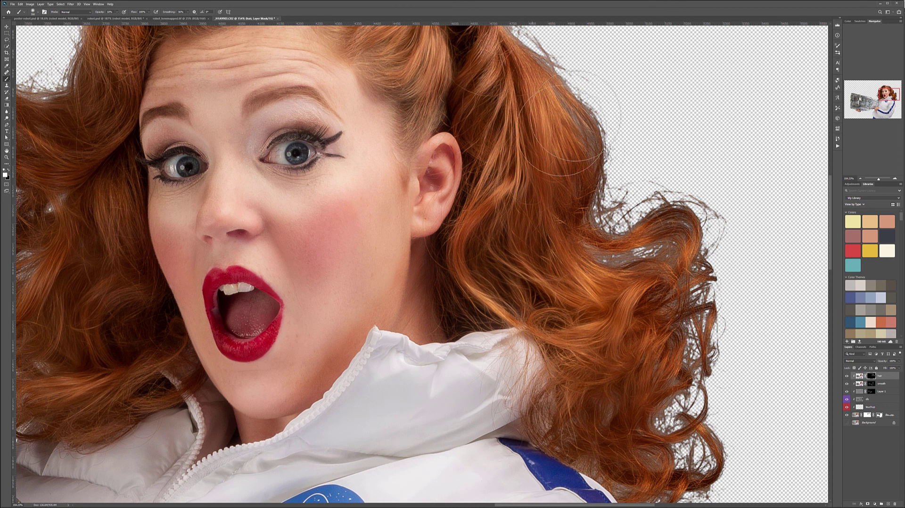
left_click_drag(503, 242, 604, 363)
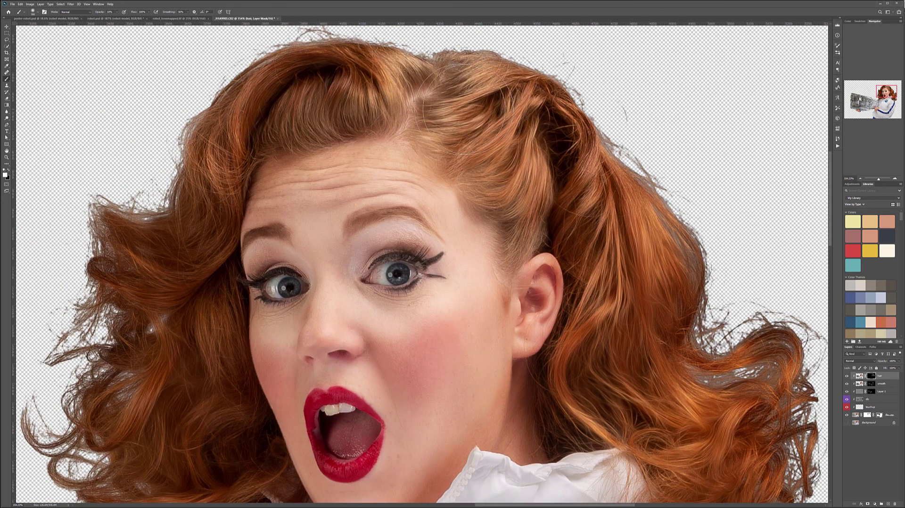
Finish painting the oil paint effect into the front roll and the remaining outer curls on the hair layer's mask
left_click_drag(349, 83, 483, 110)
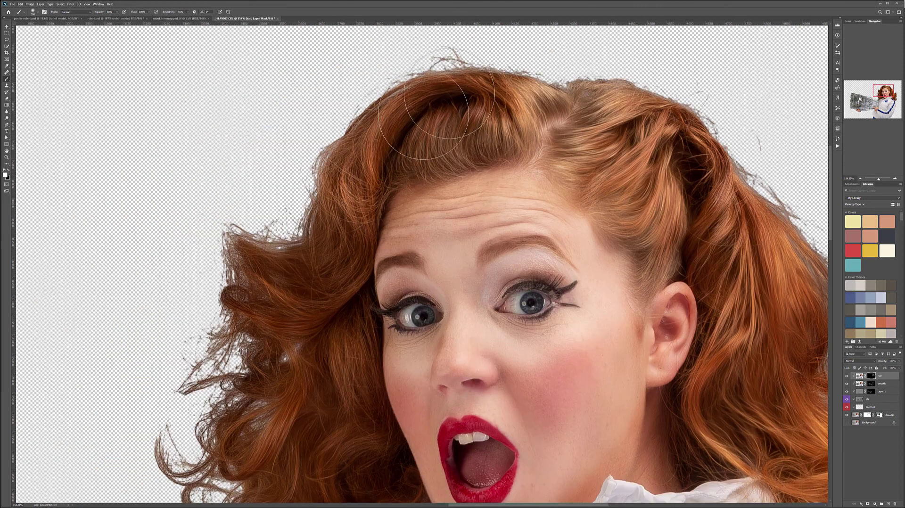
left_click_drag(275, 294, 356, 178)
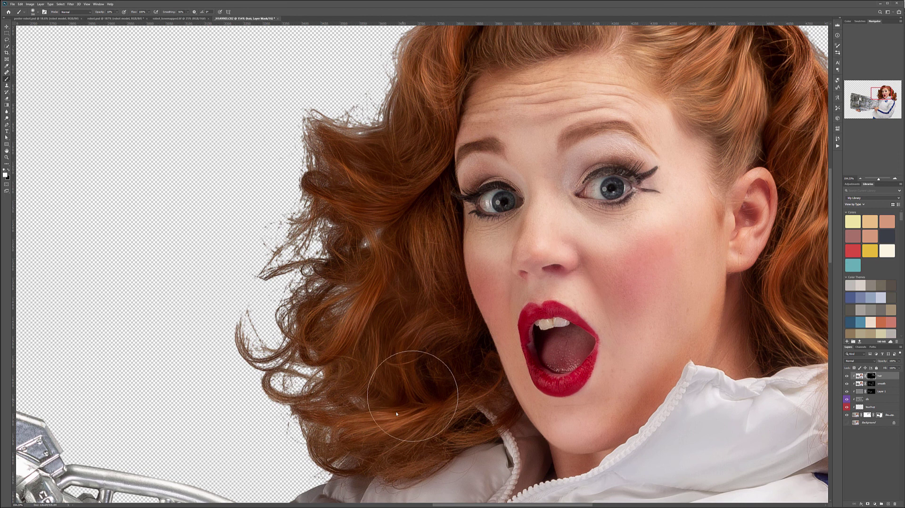
scroll(456, 304, "down", 3)
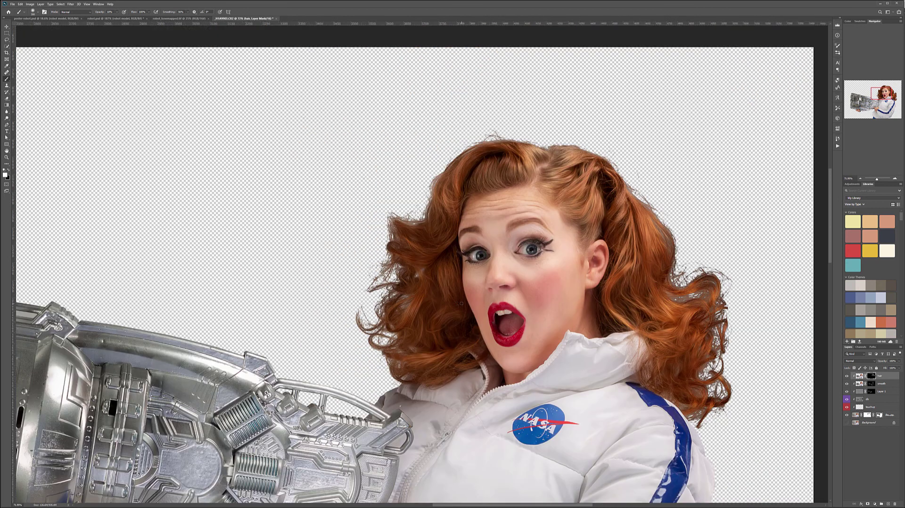
scroll(456, 304, "up", 2)
left_click_drag(730, 281, 594, 268)
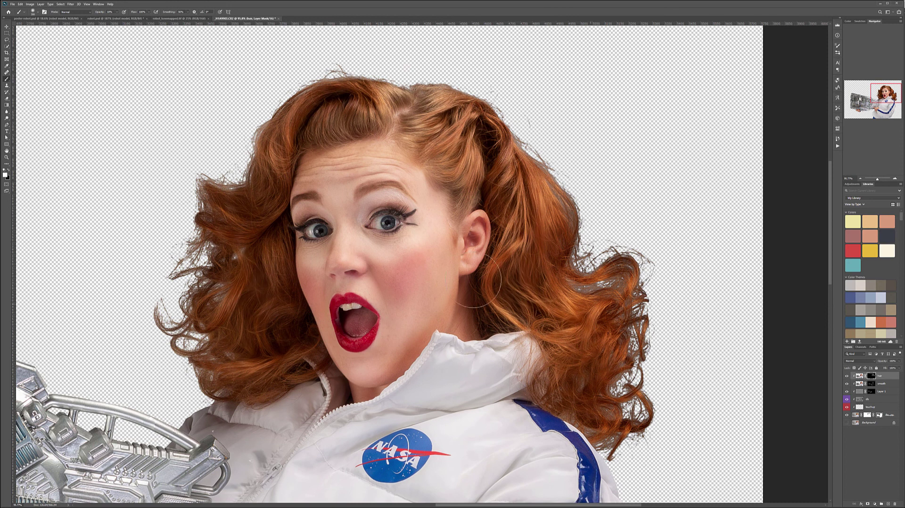
key("ctrl+0")
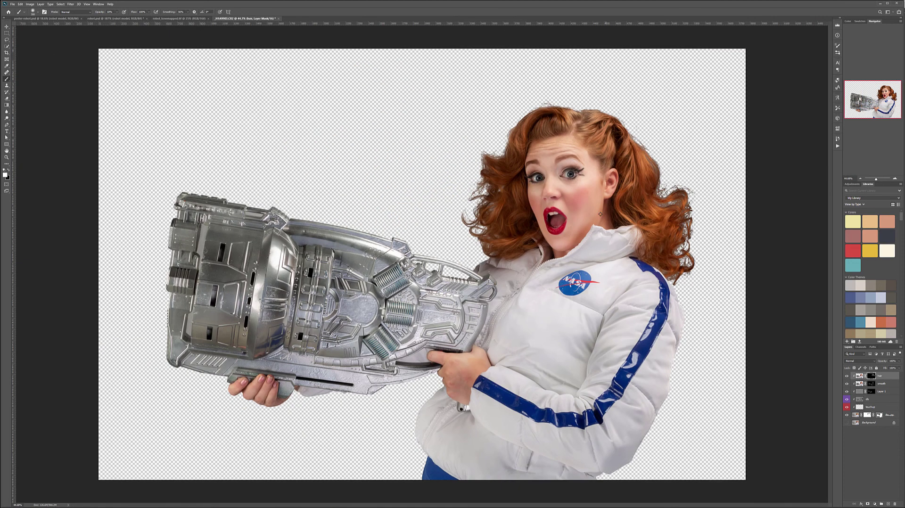
scroll(422, 264, "down", 2)
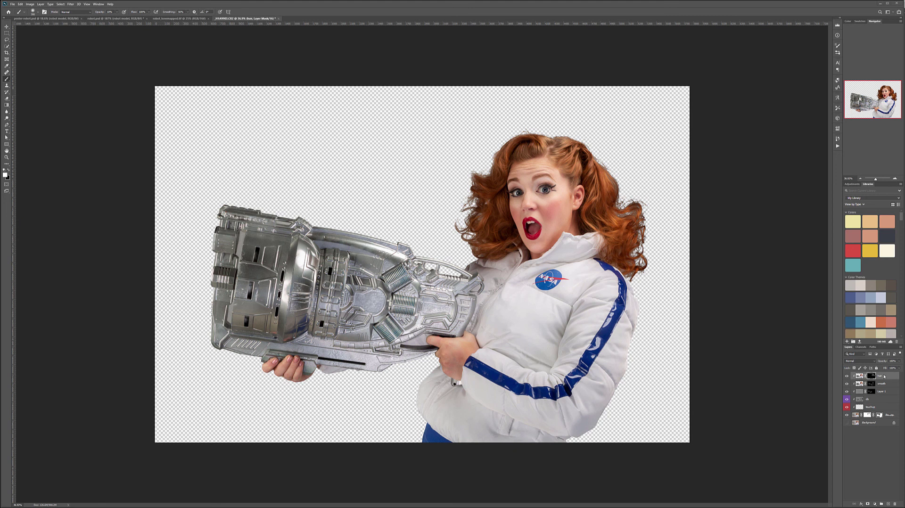
Stamp all visible layers into a new top layer and convert it to black and white with Reds 142% and Yellows 106%
key("ctrl+shift+alt+e")
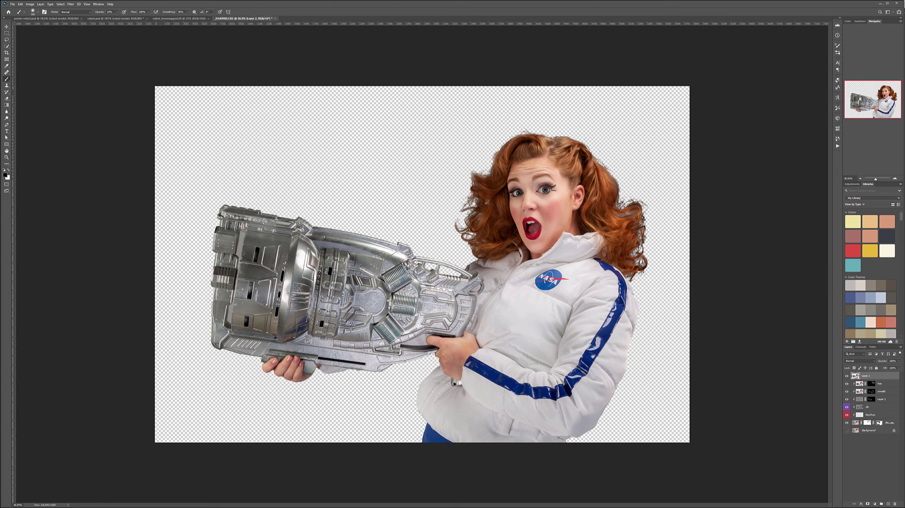
left_click(29, 3)
mouse_move(42, 16)
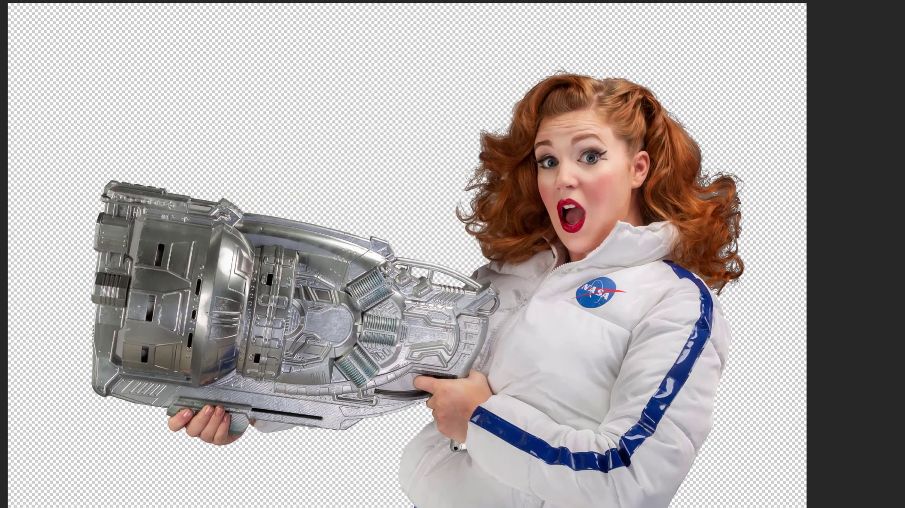
key("ctrl+shift+alt+b")
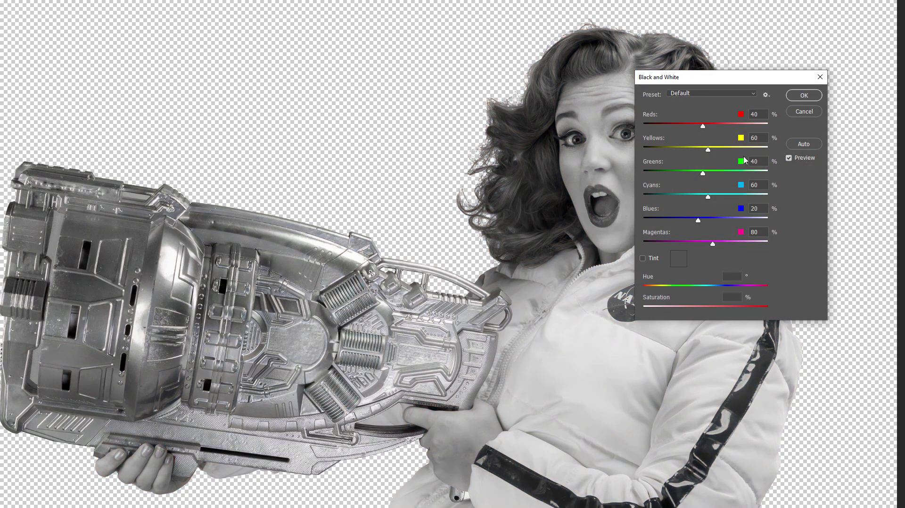
left_click_drag(717, 126, 719, 149)
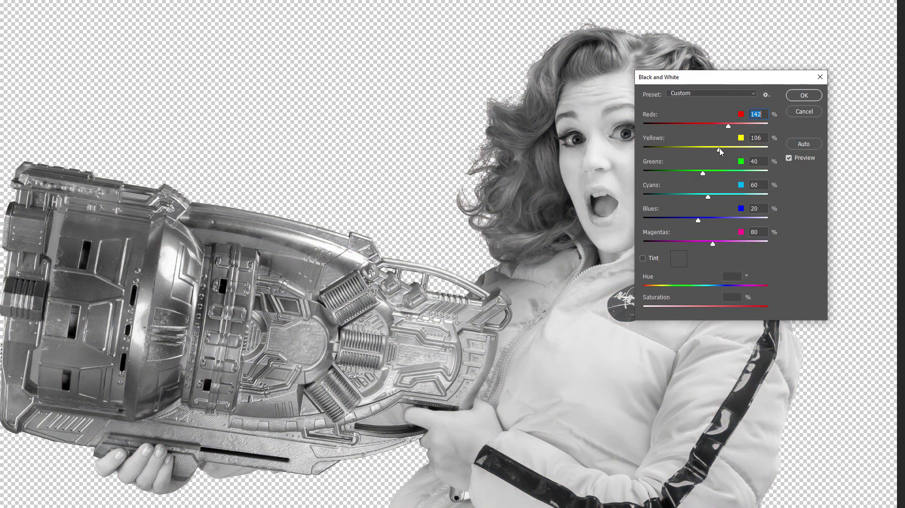
left_click(804, 96)
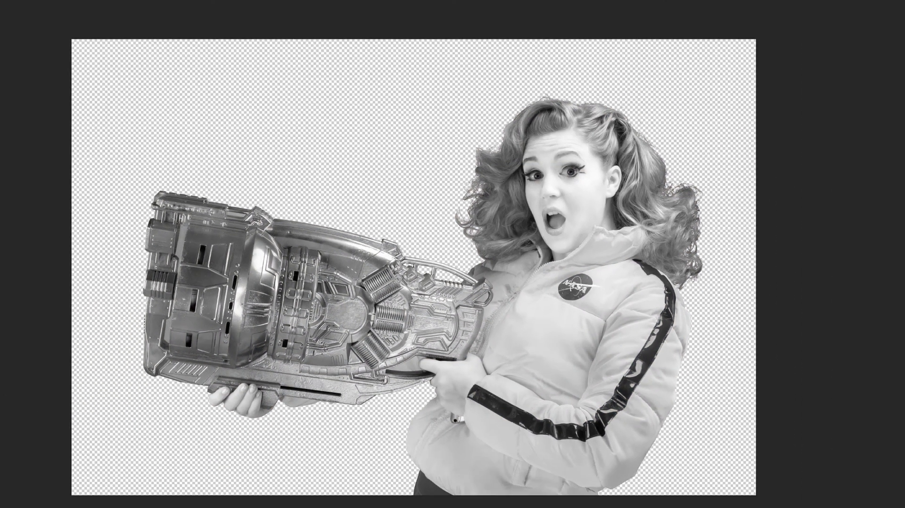
Start a Shadows/Highlights adjustment on the black-and-white layer with both amounts at 100% and both radii at 11 px
left_click(29, 4)
mouse_move(47, 17)
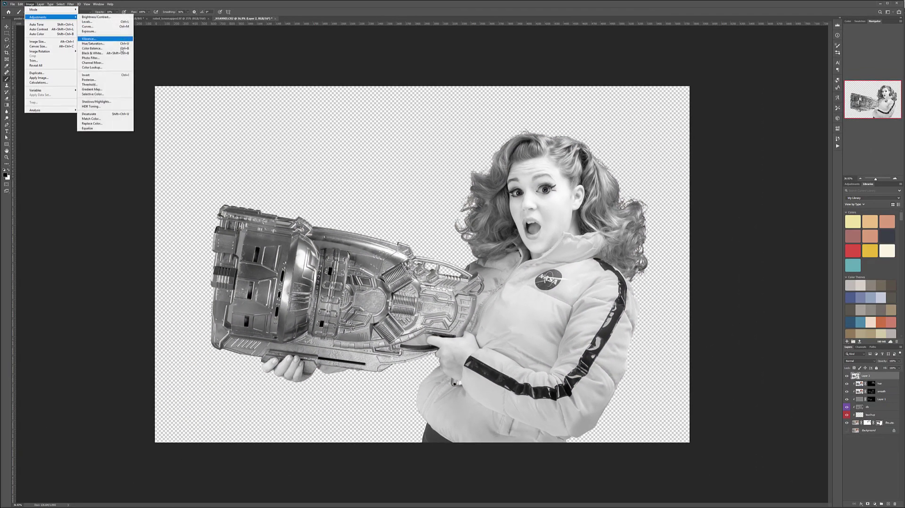
left_click(97, 101)
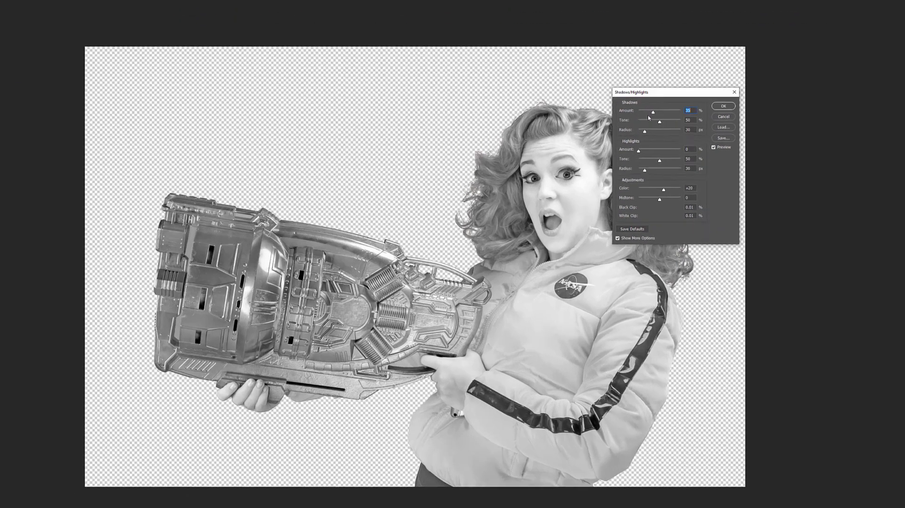
left_click_drag(748, 45, 817, 40)
left_click_drag(728, 102, 804, 75)
key("shift+Tab")
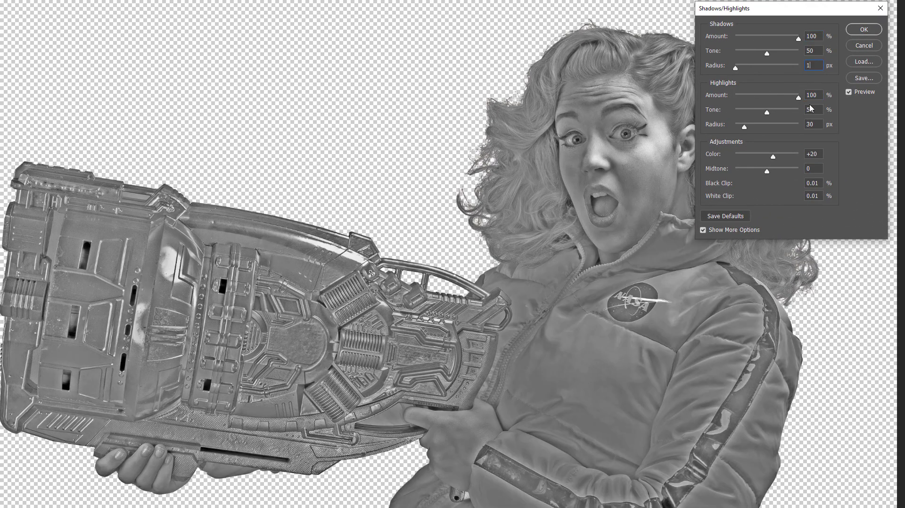
type("11")
double_click(812, 124)
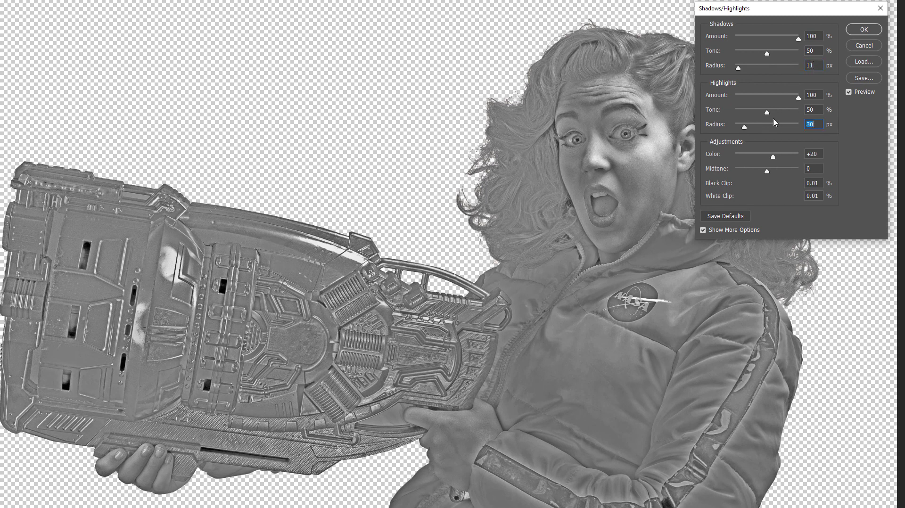
type("11")
Set the shadows tone to 31% and the highlights tone to 41%, and apply the Shadows/Highlights adjustment
left_click_drag(767, 53, 755, 56)
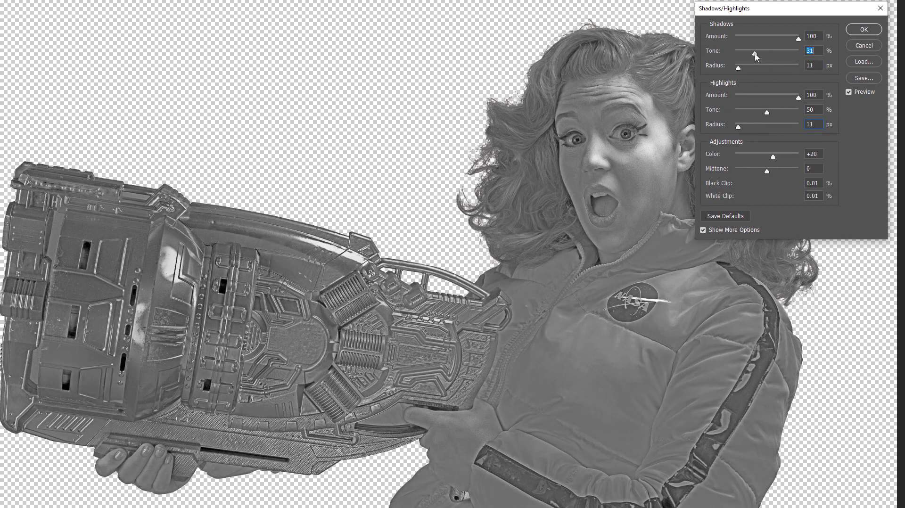
left_click_drag(767, 115, 762, 115)
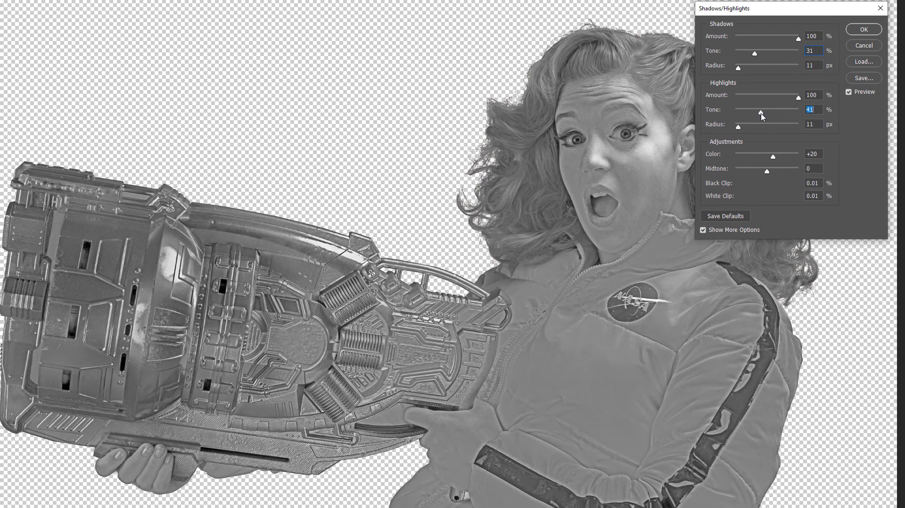
left_click(859, 33)
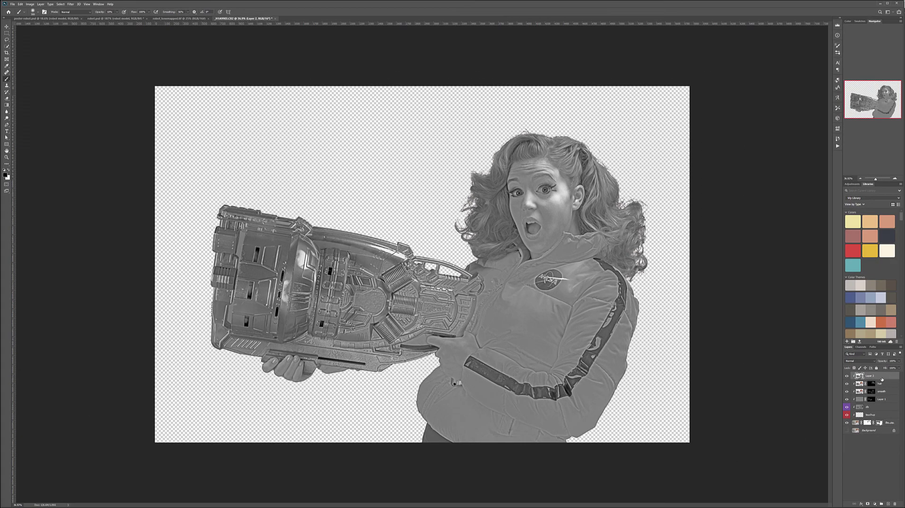
Blend the gray detail layer in Soft Light, clip it to the cutout and reduce its opacity
left_click(868, 363)
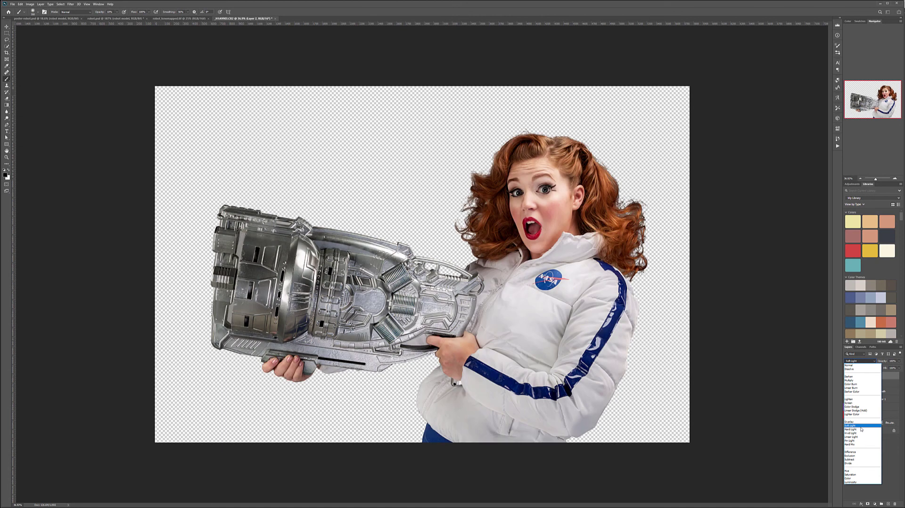
left_click(889, 385)
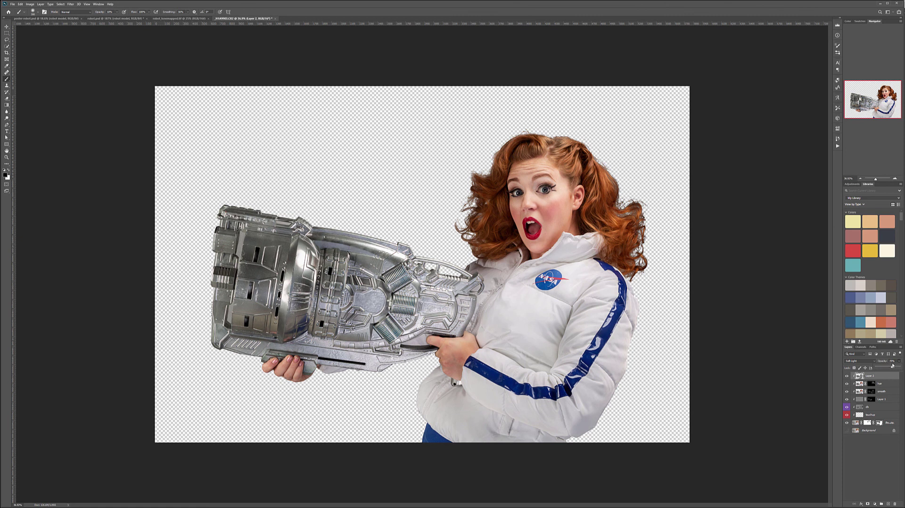
left_click(871, 379)
left_click(896, 383)
Rename the Soft Light detail layer and give it a violet color label
left_click(890, 401)
right_click(887, 378)
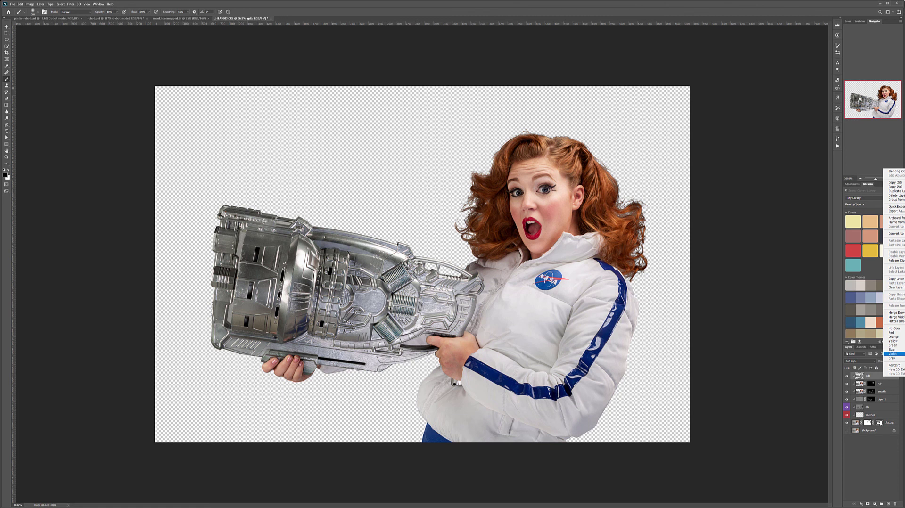
left_click(894, 353)
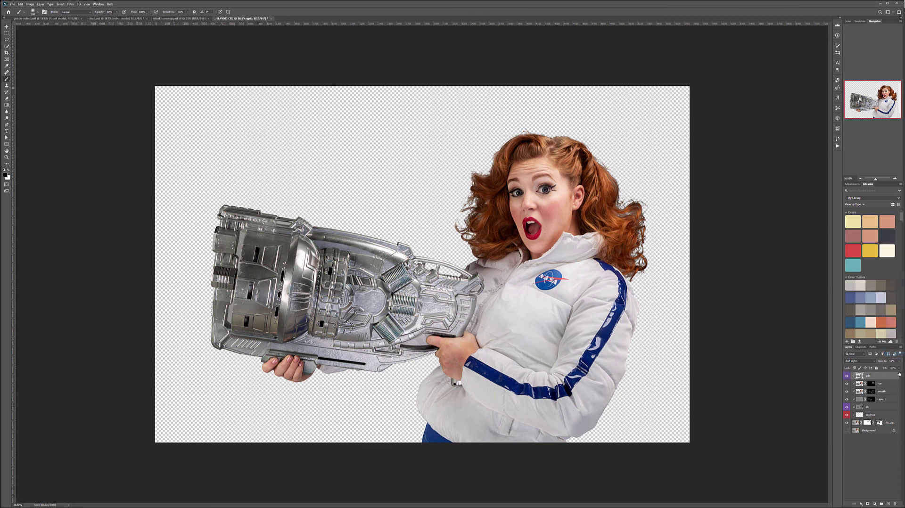
Group all layers above the Background under the name model and convert the group to a Smart Object
left_click(890, 423, "shift")
key("ctrl+g")
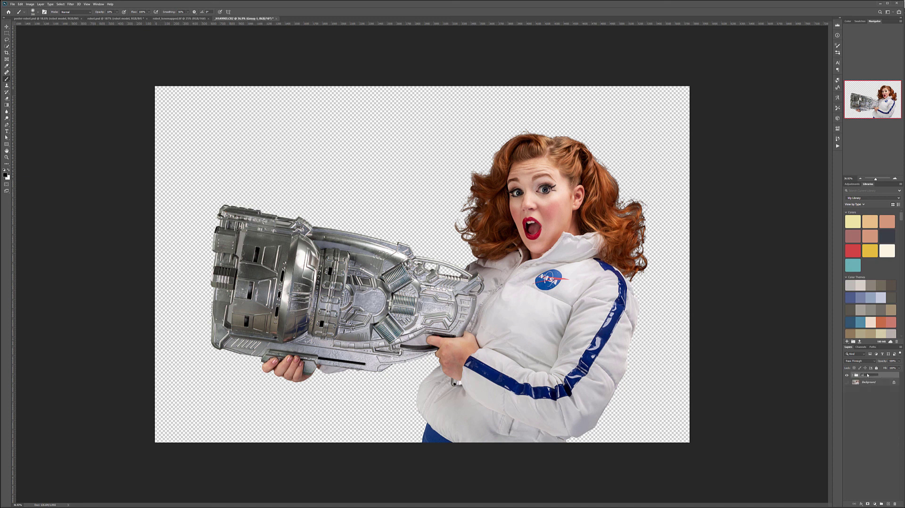
key("Return")
right_click(889, 376)
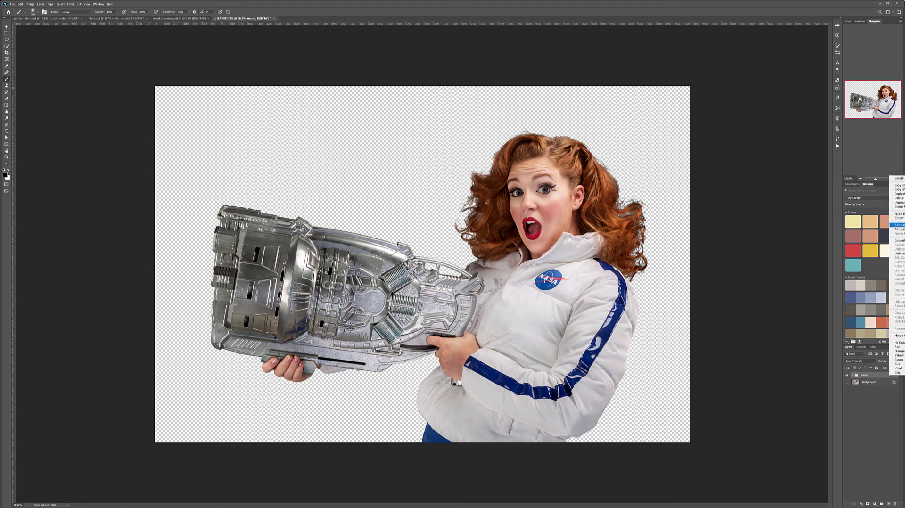
left_click(903, 240)
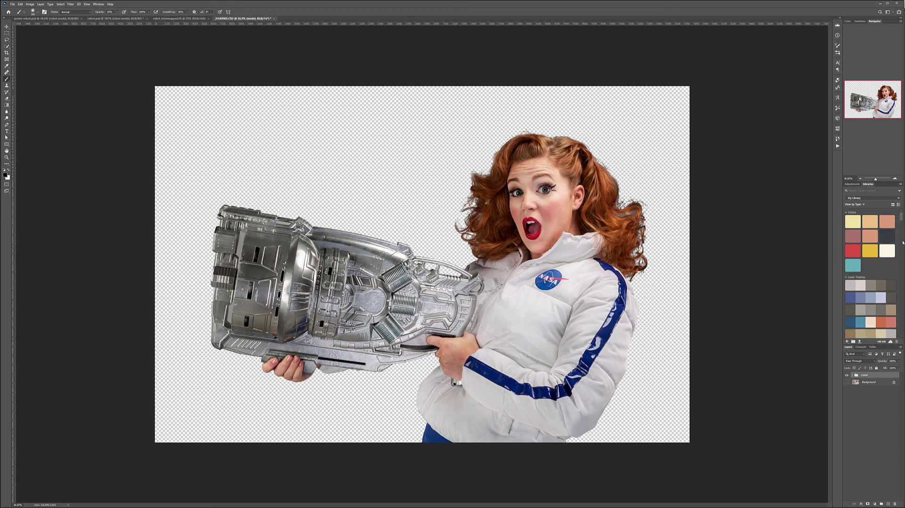